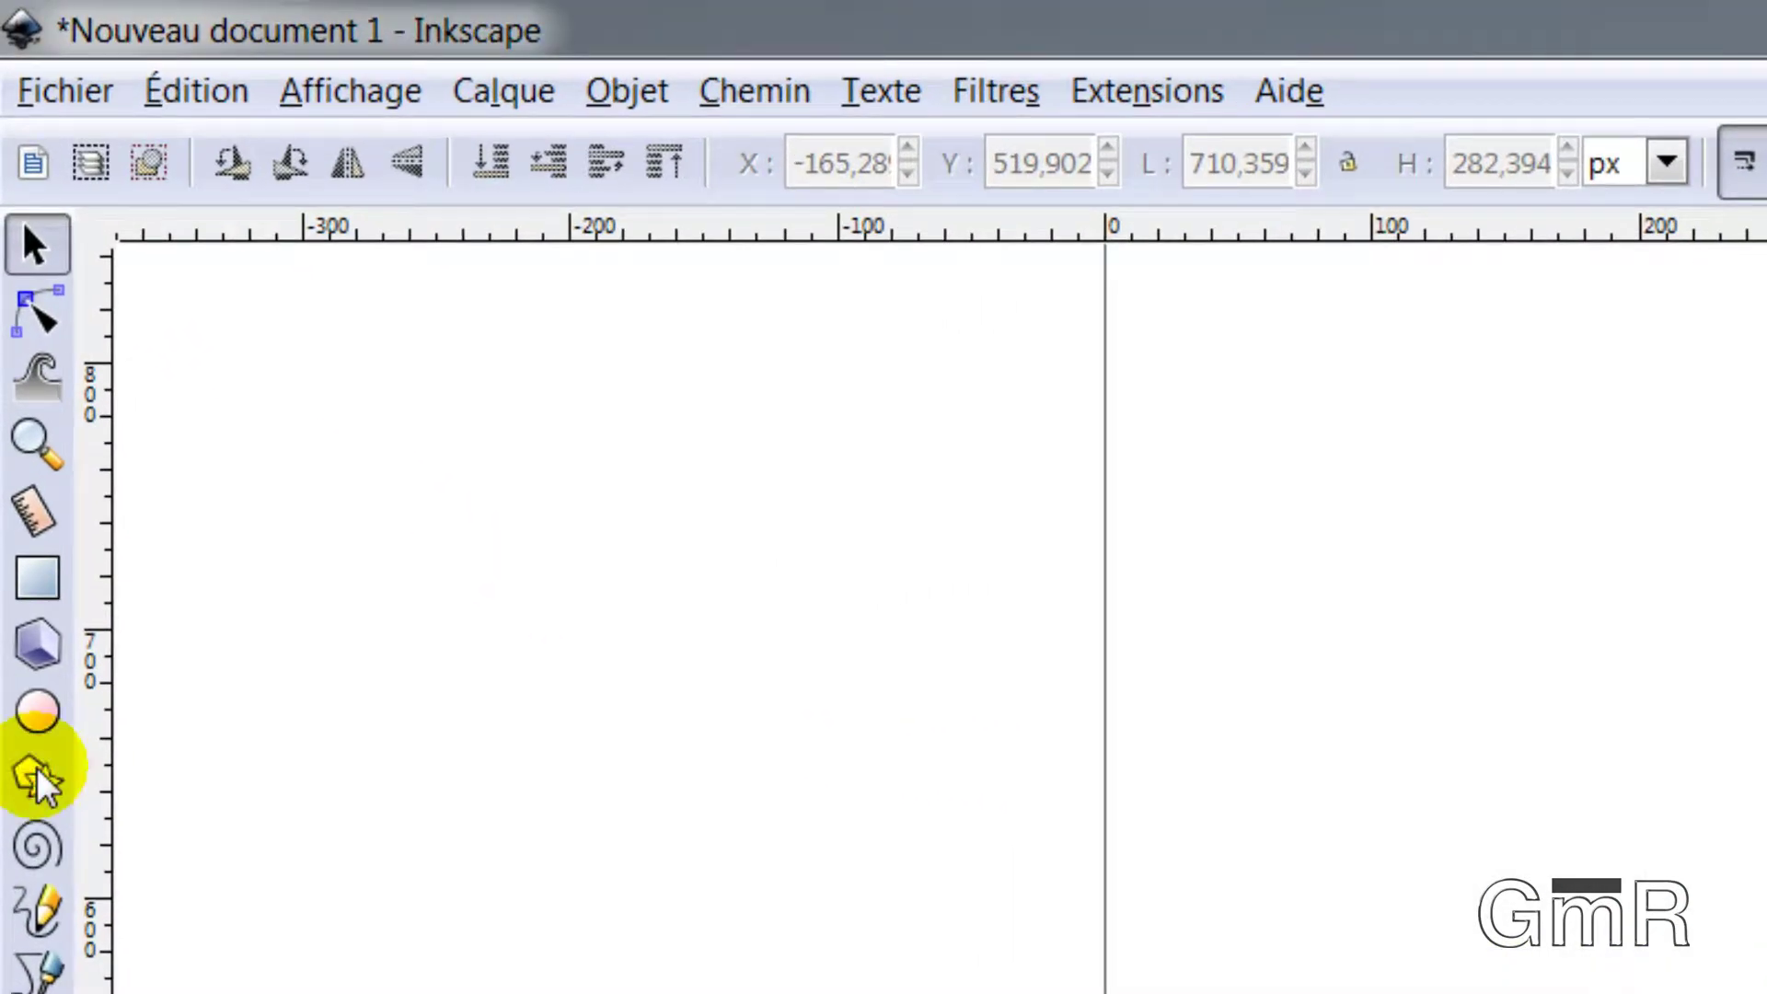
# Step: Draw a six-sided polygon about 299 px wide and high, constraining its angle to fixed increments at 45°
pyautogui.click(44, 786)
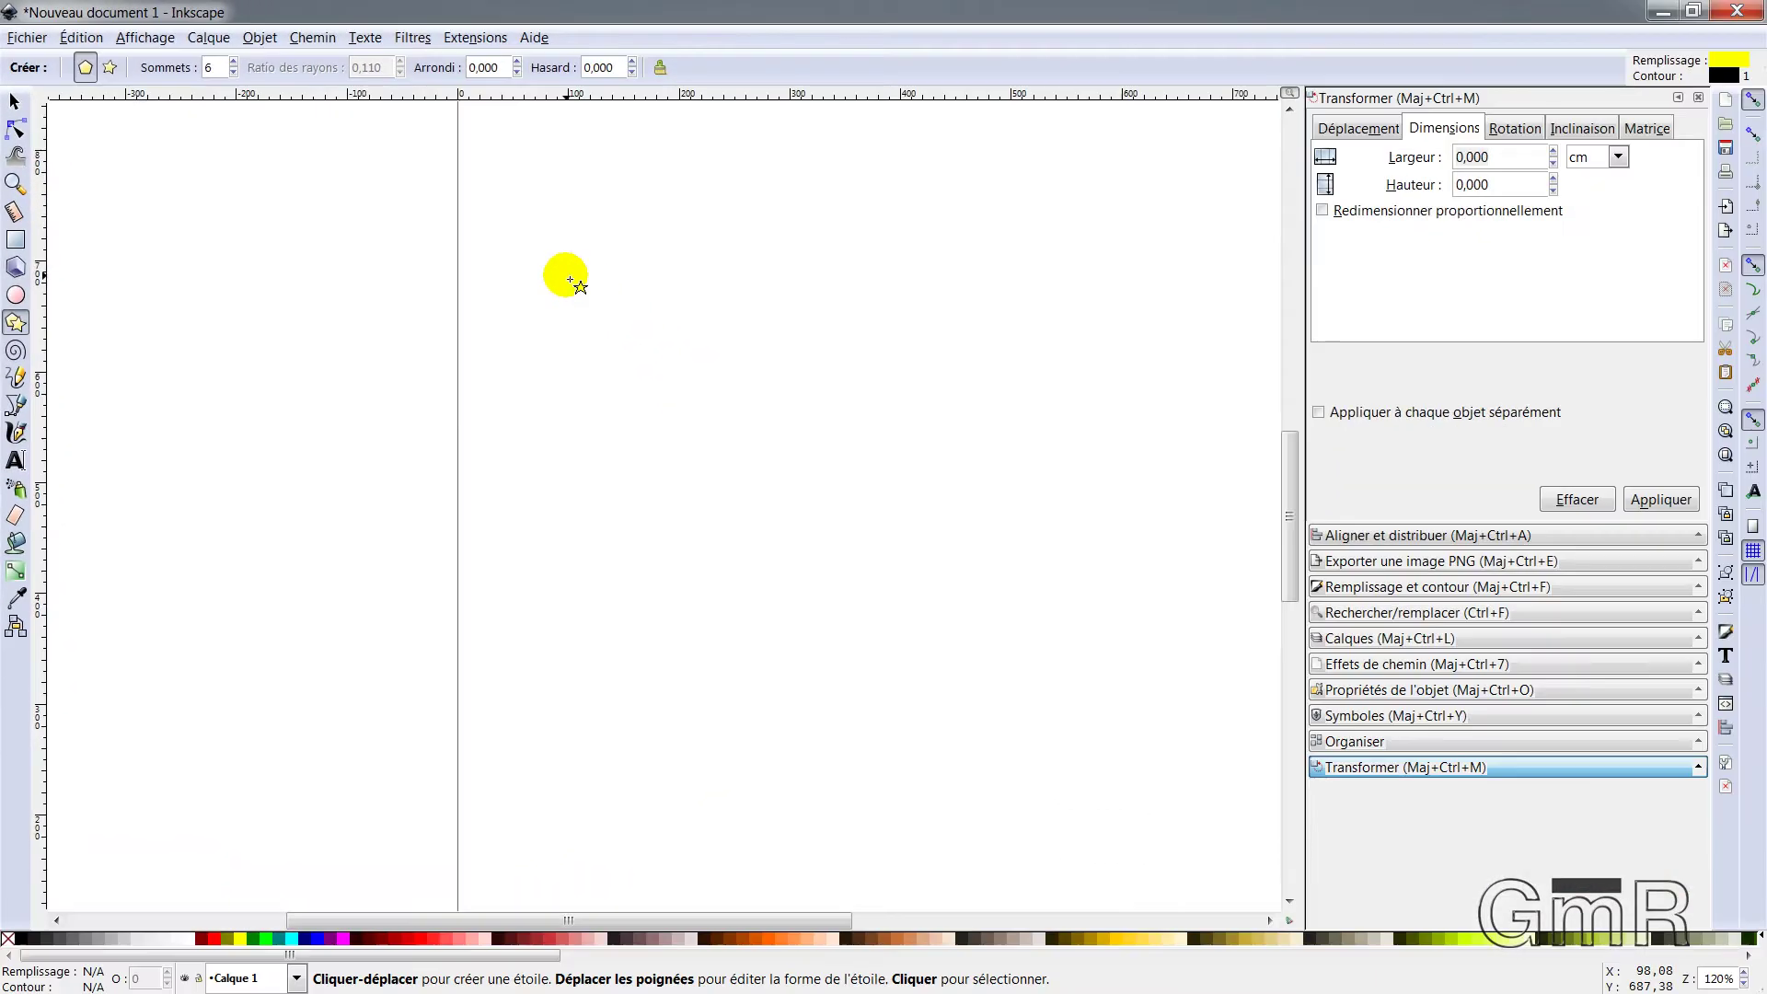
pyautogui.press('ctrl')
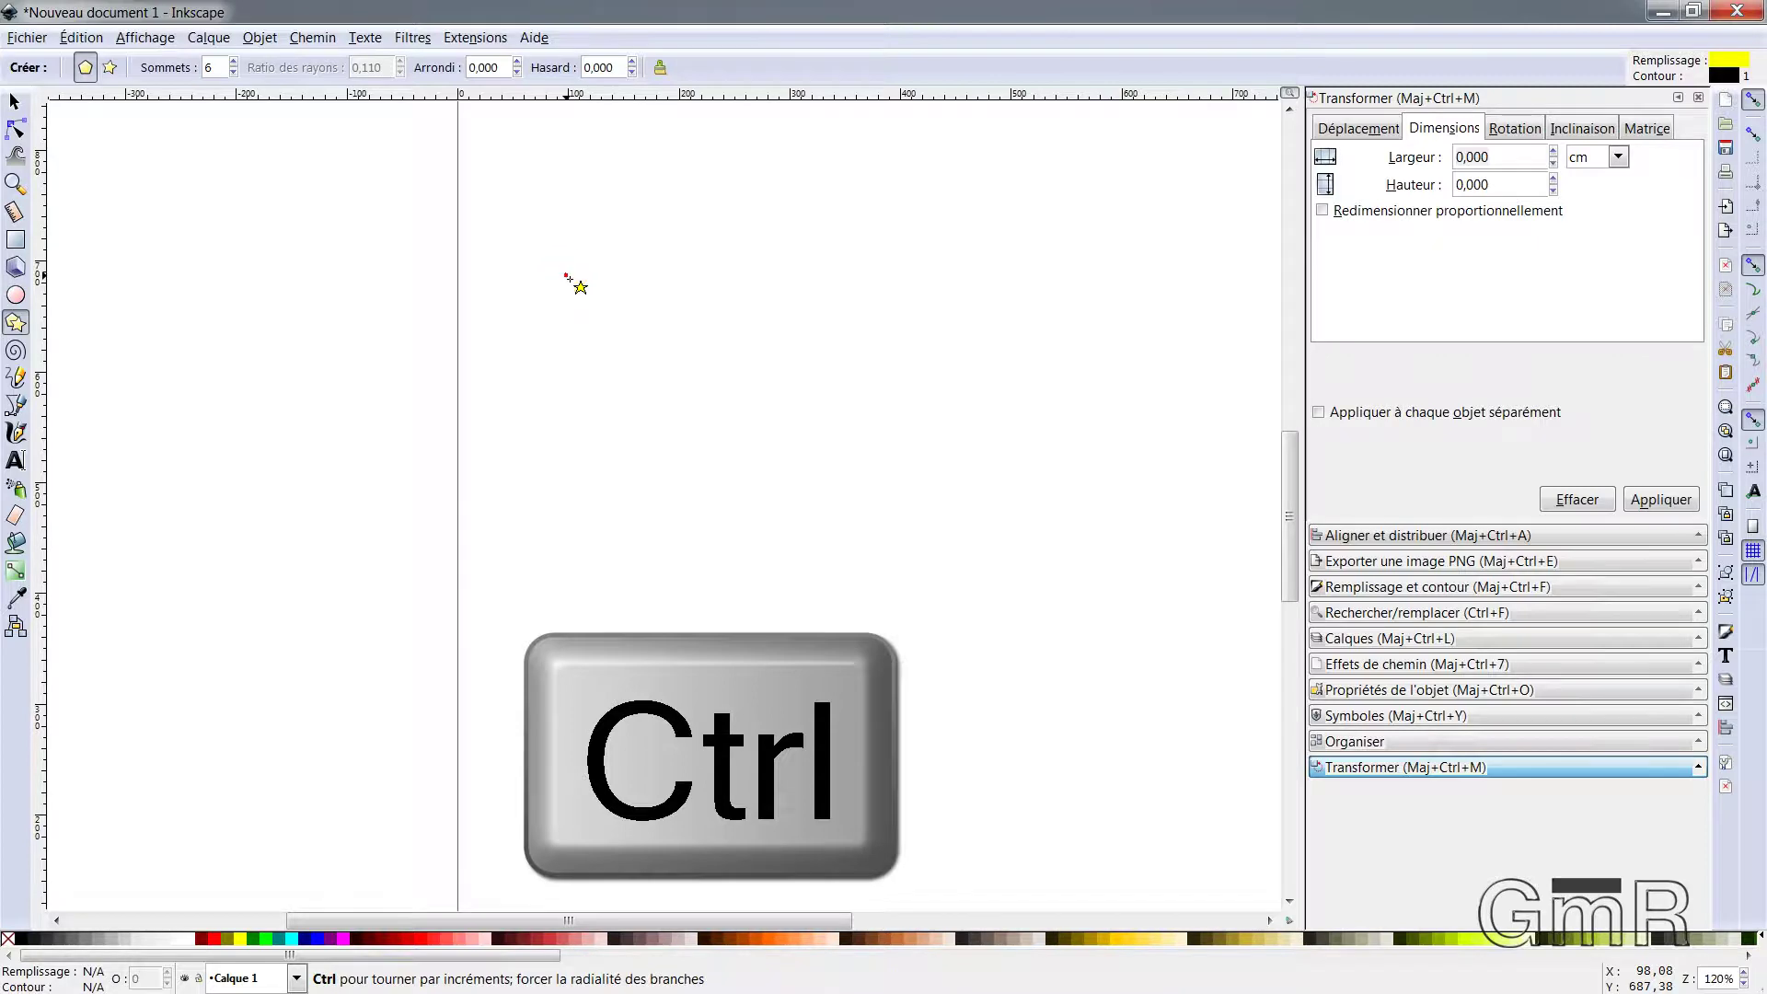
pyautogui.moveTo(566, 275); pyautogui.dragTo(781, 486)
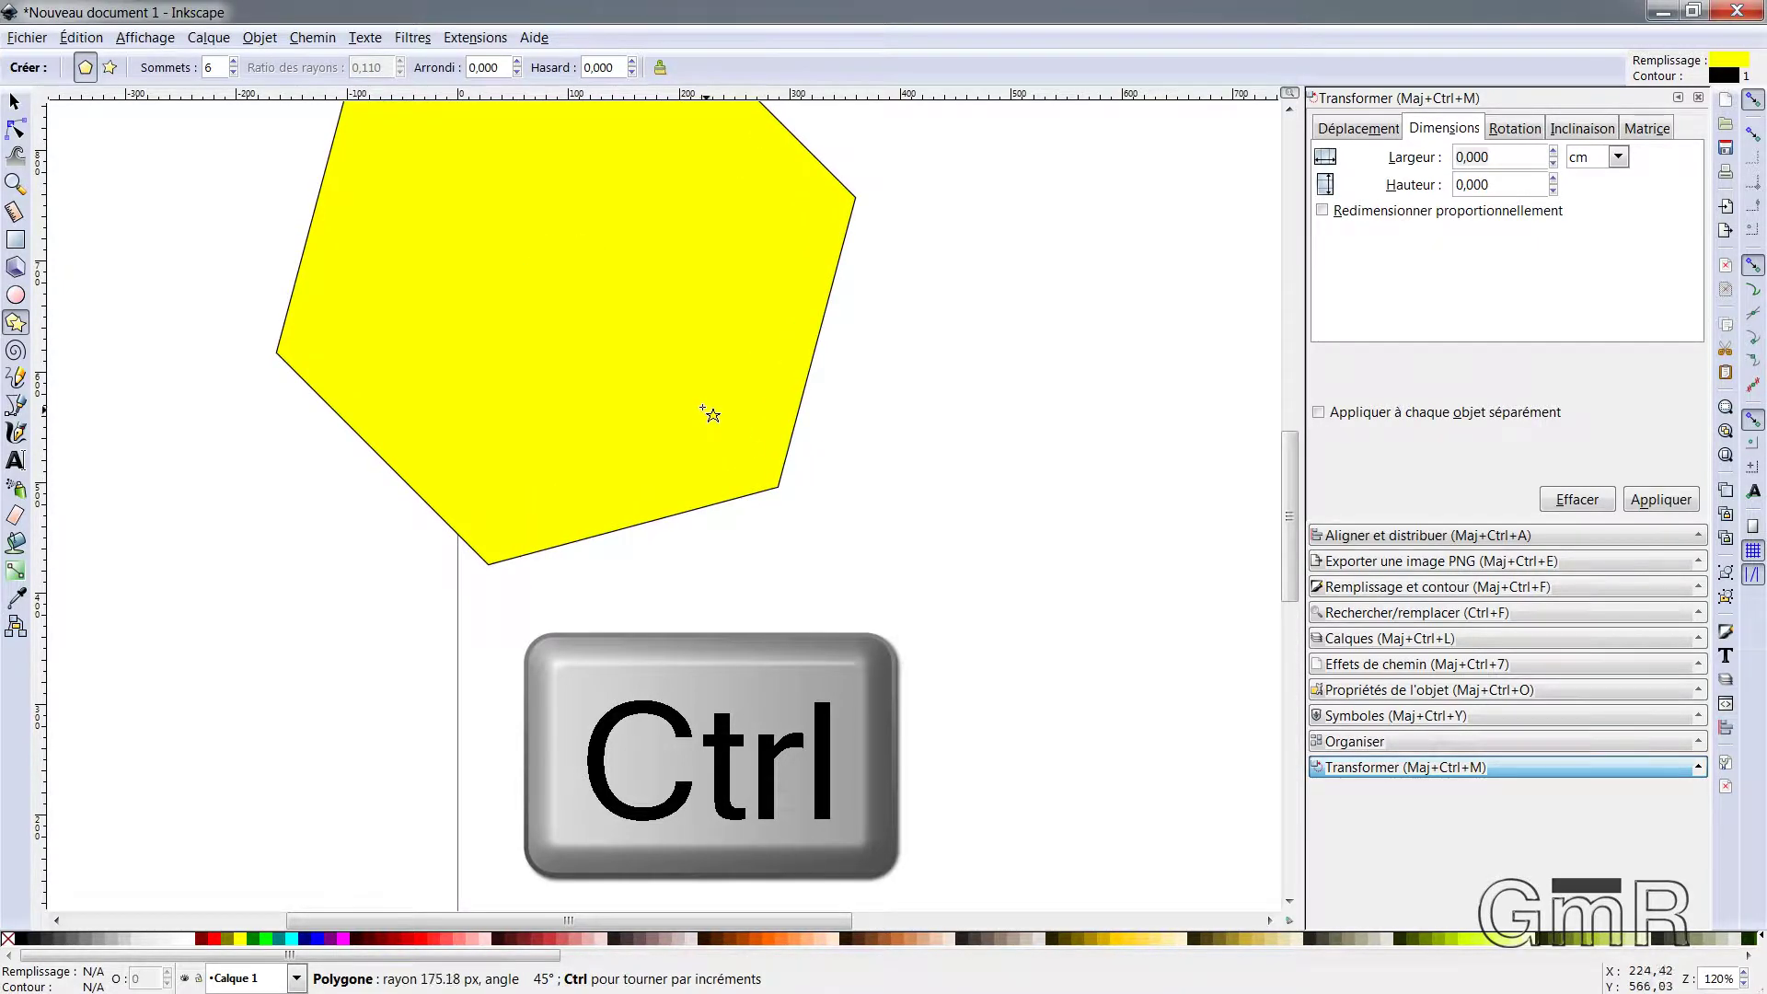
pyautogui.moveTo(702, 407); pyautogui.dragTo(688, 398)
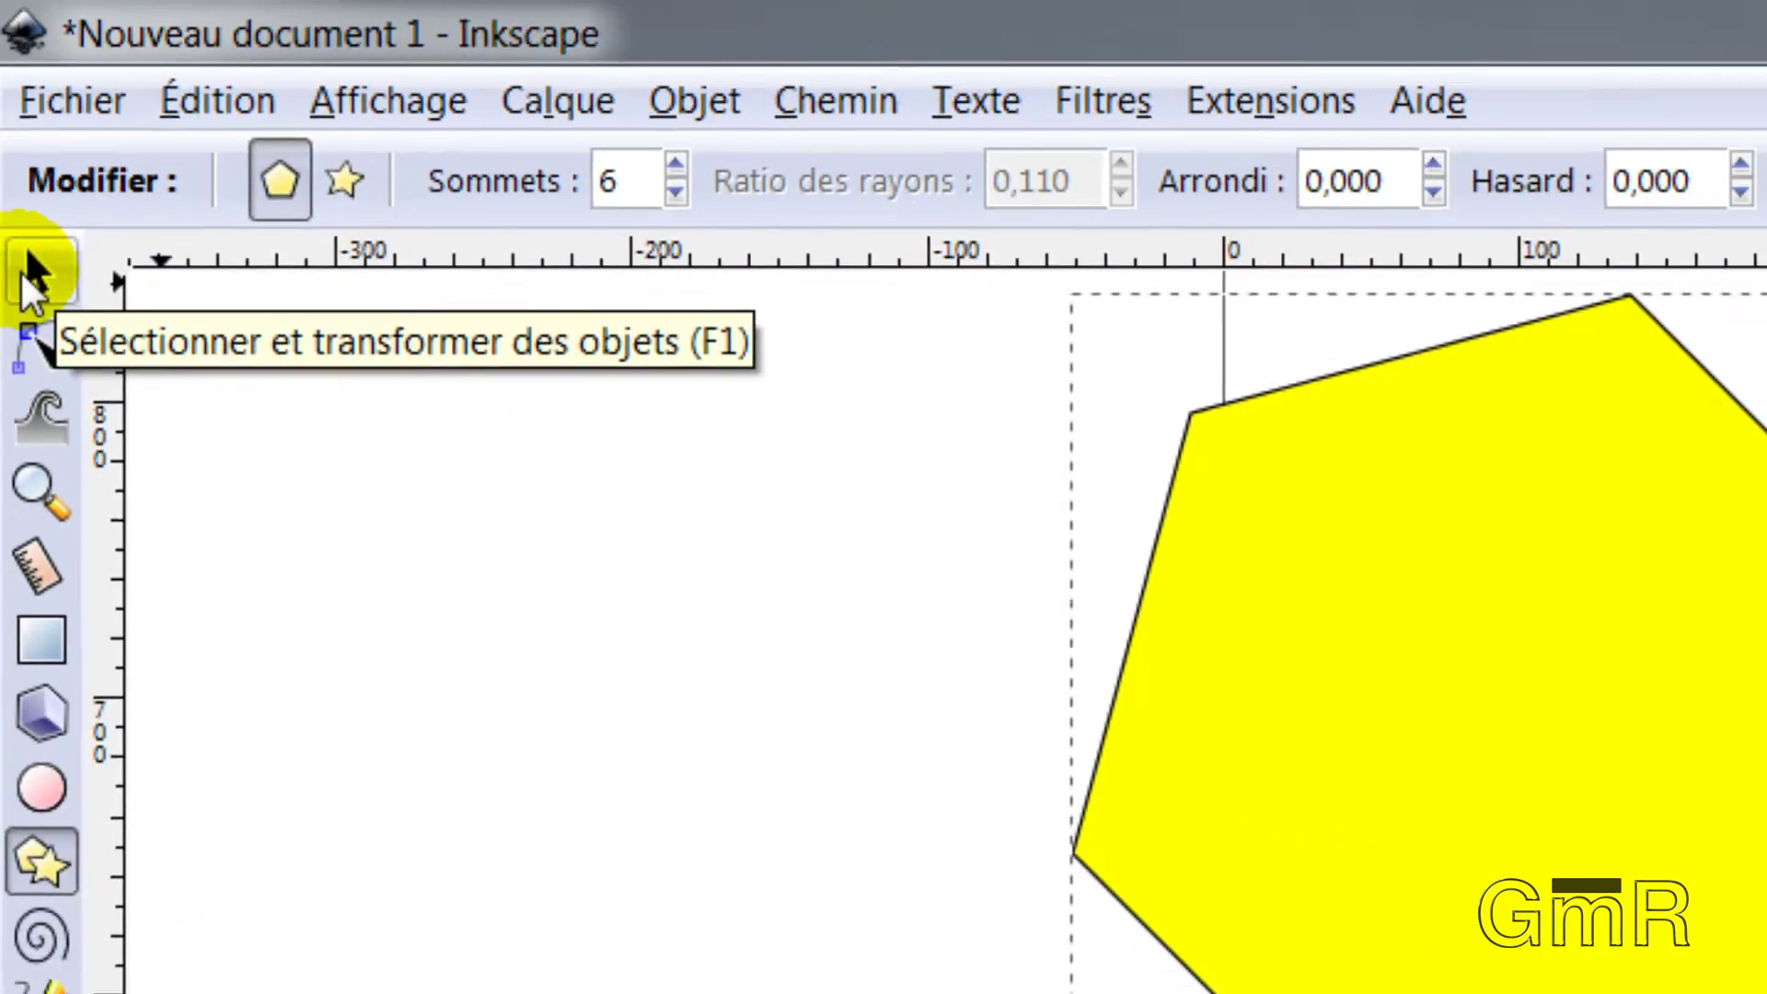
# Step: Move the hexagon fully onto the page and rotate it so one vertex points straight up and two sides are vertical
pyautogui.click(37, 345)
pyautogui.moveTo(582, 311); pyautogui.dragTo(660, 429)
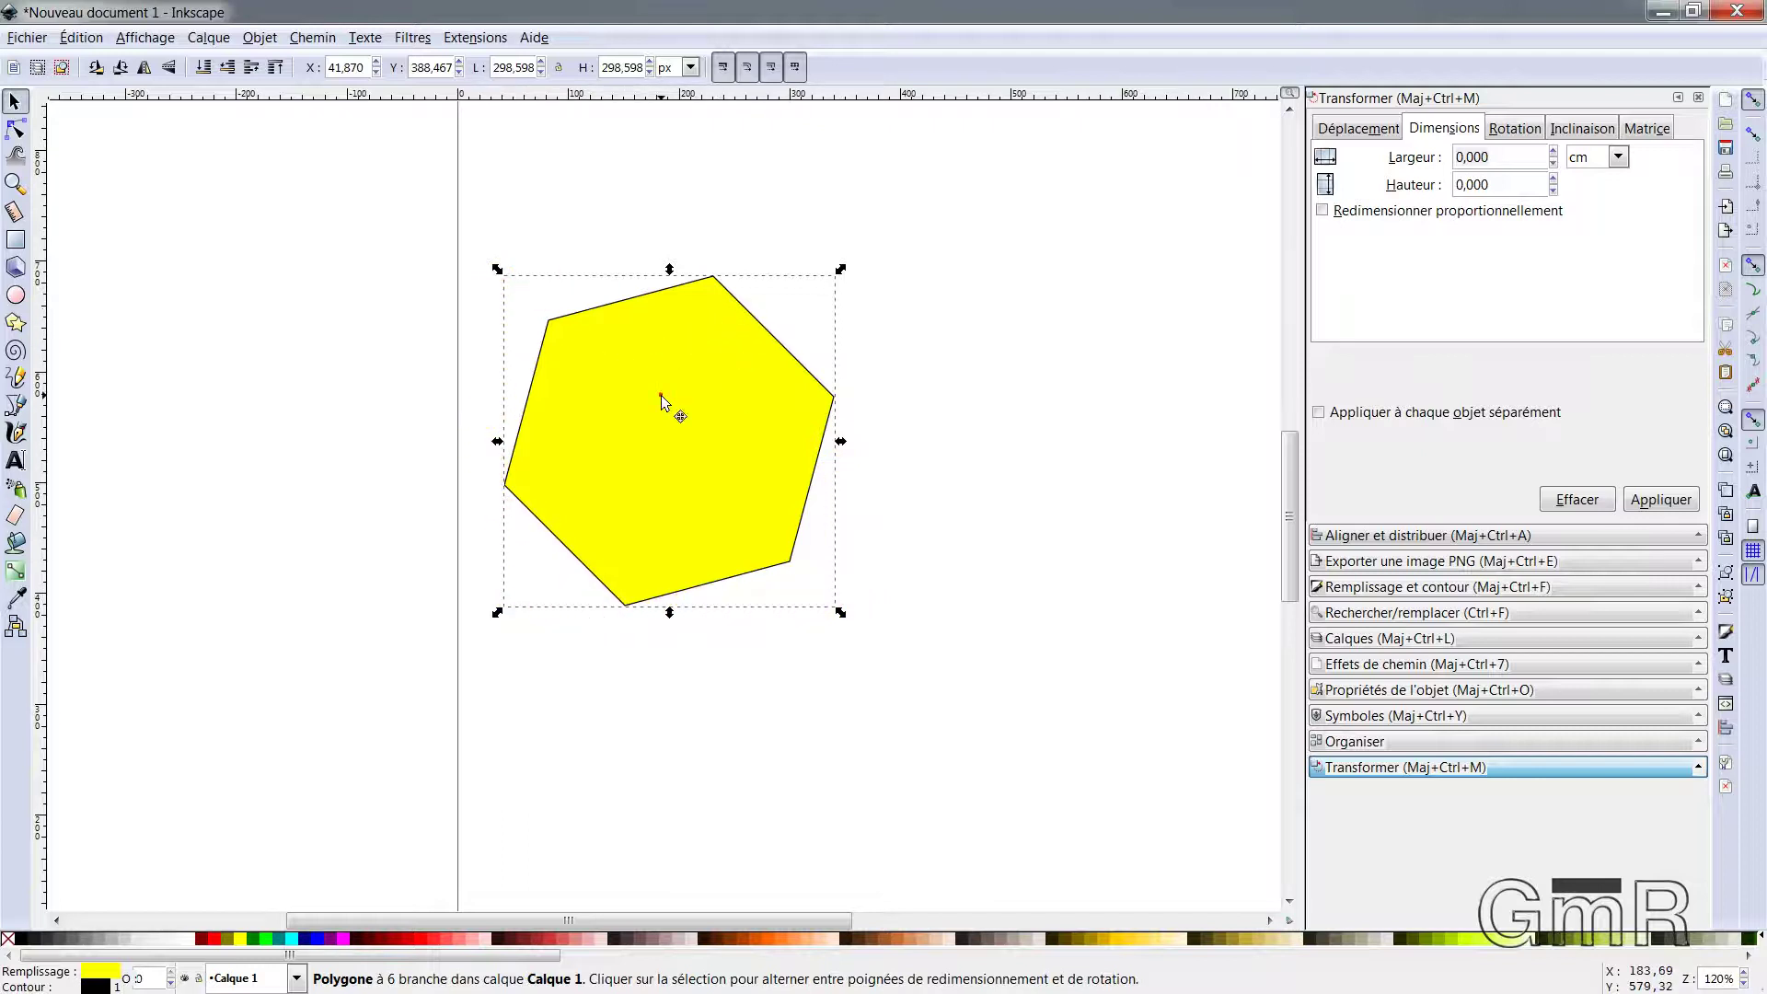
pyautogui.click(773, 331)
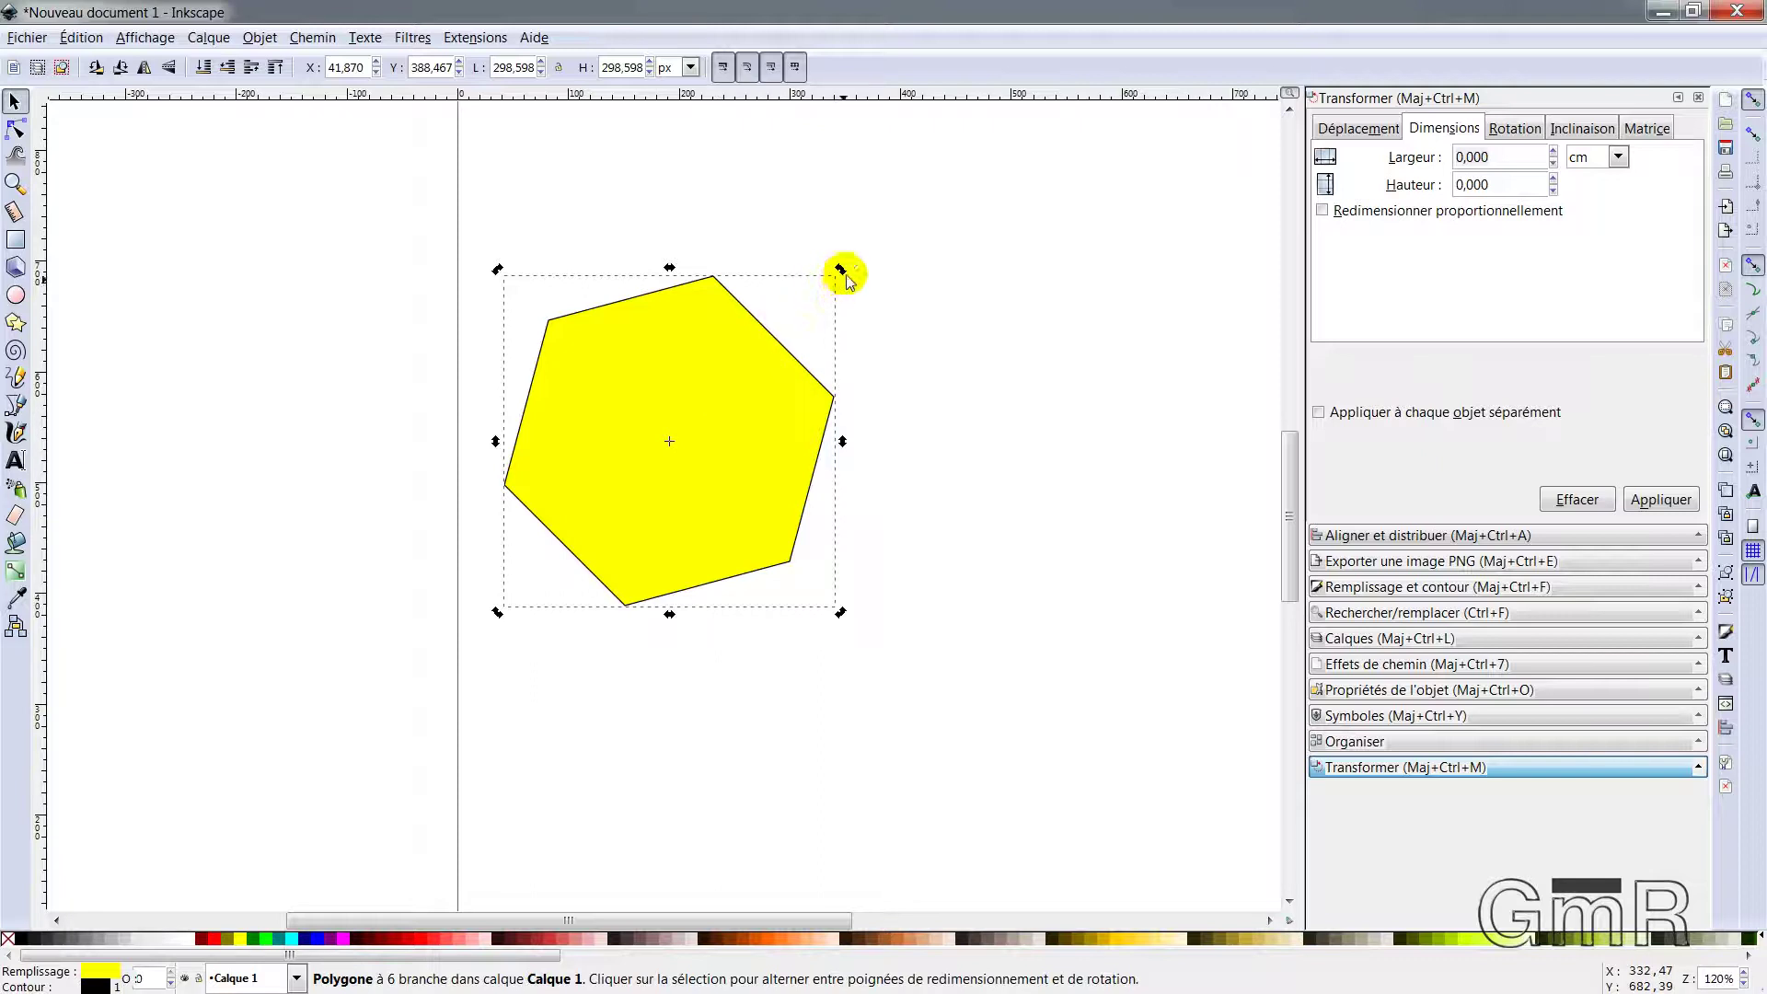
pyautogui.moveTo(840, 269); pyautogui.dragTo(790, 245)
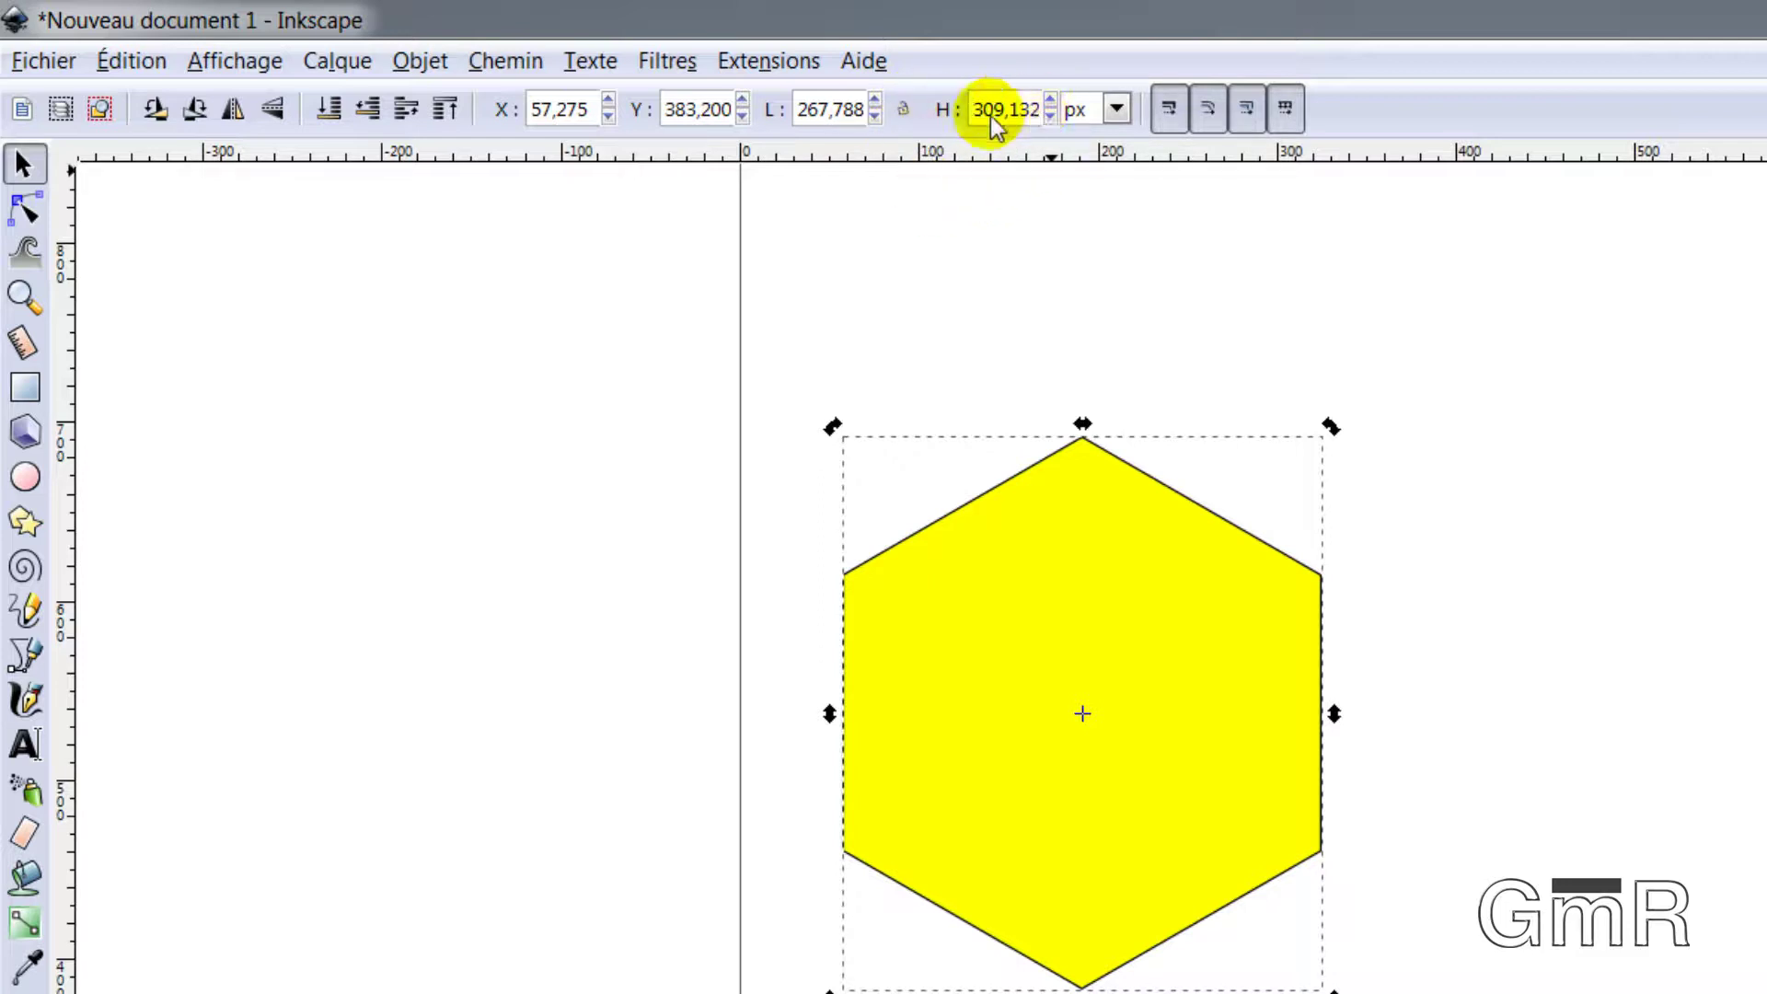
# Step: Show the hexagon's size in centimetres, try a height of 10 cm without locked proportions, and undo the resize
pyautogui.click(1118, 109)
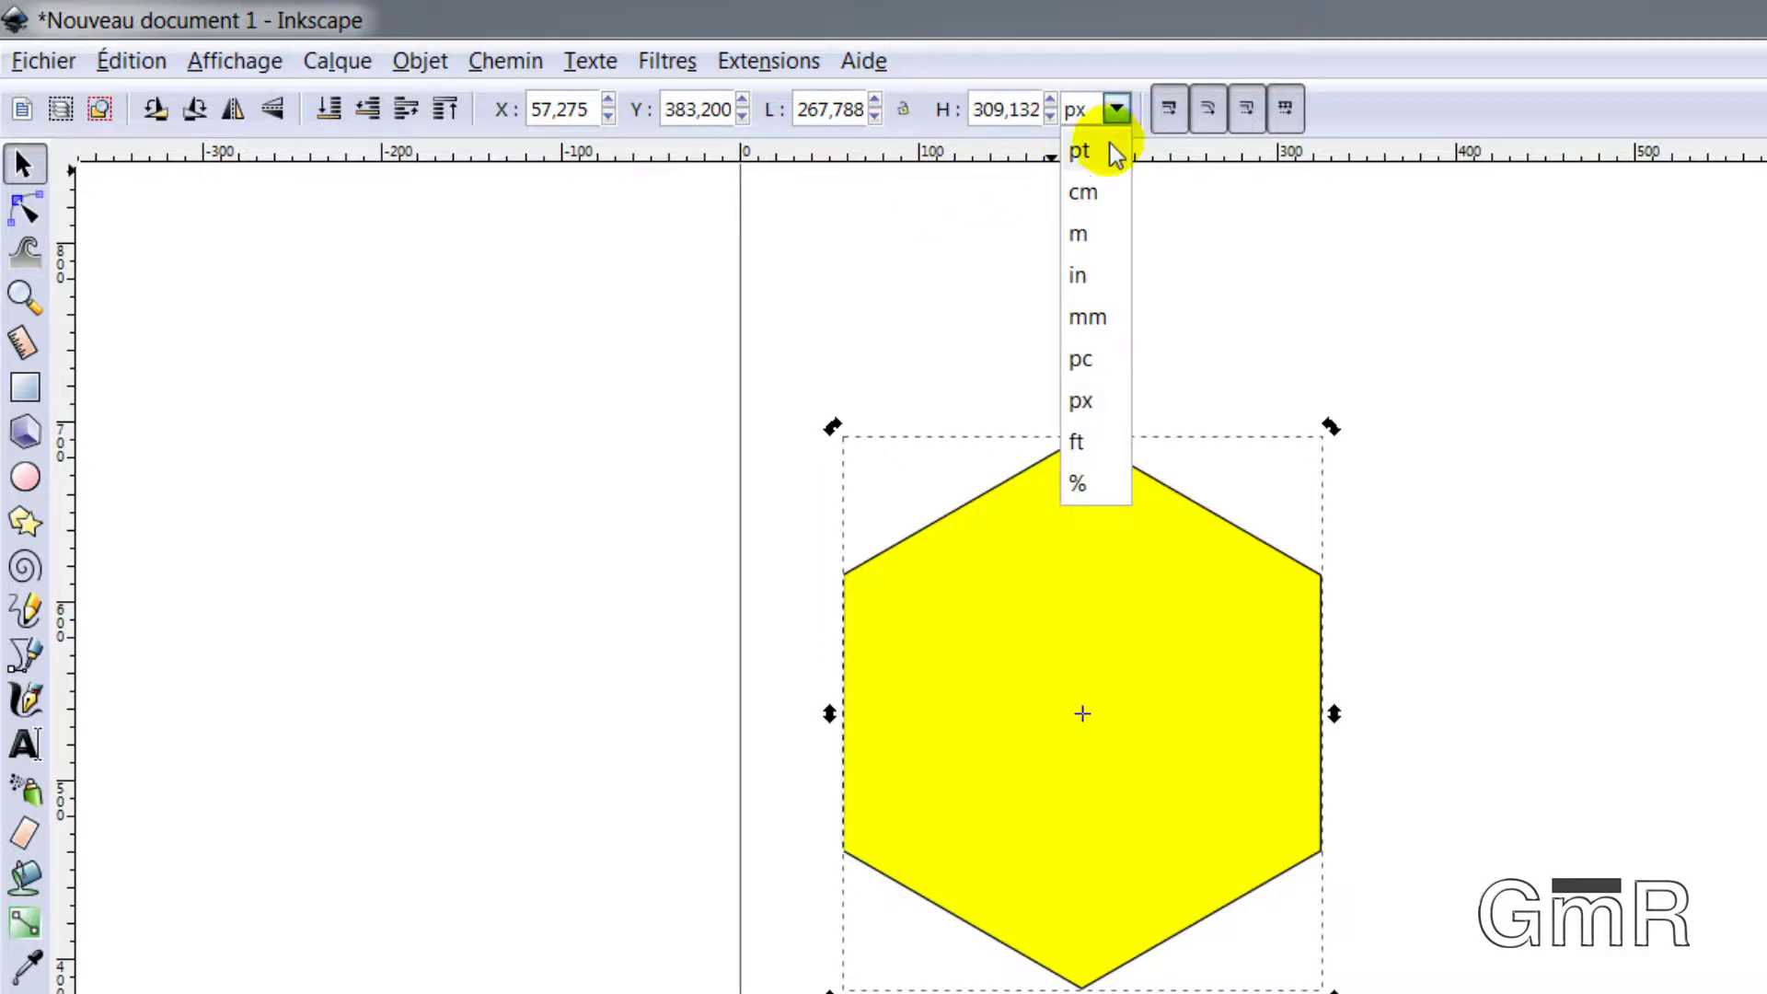
pyautogui.click(1091, 195)
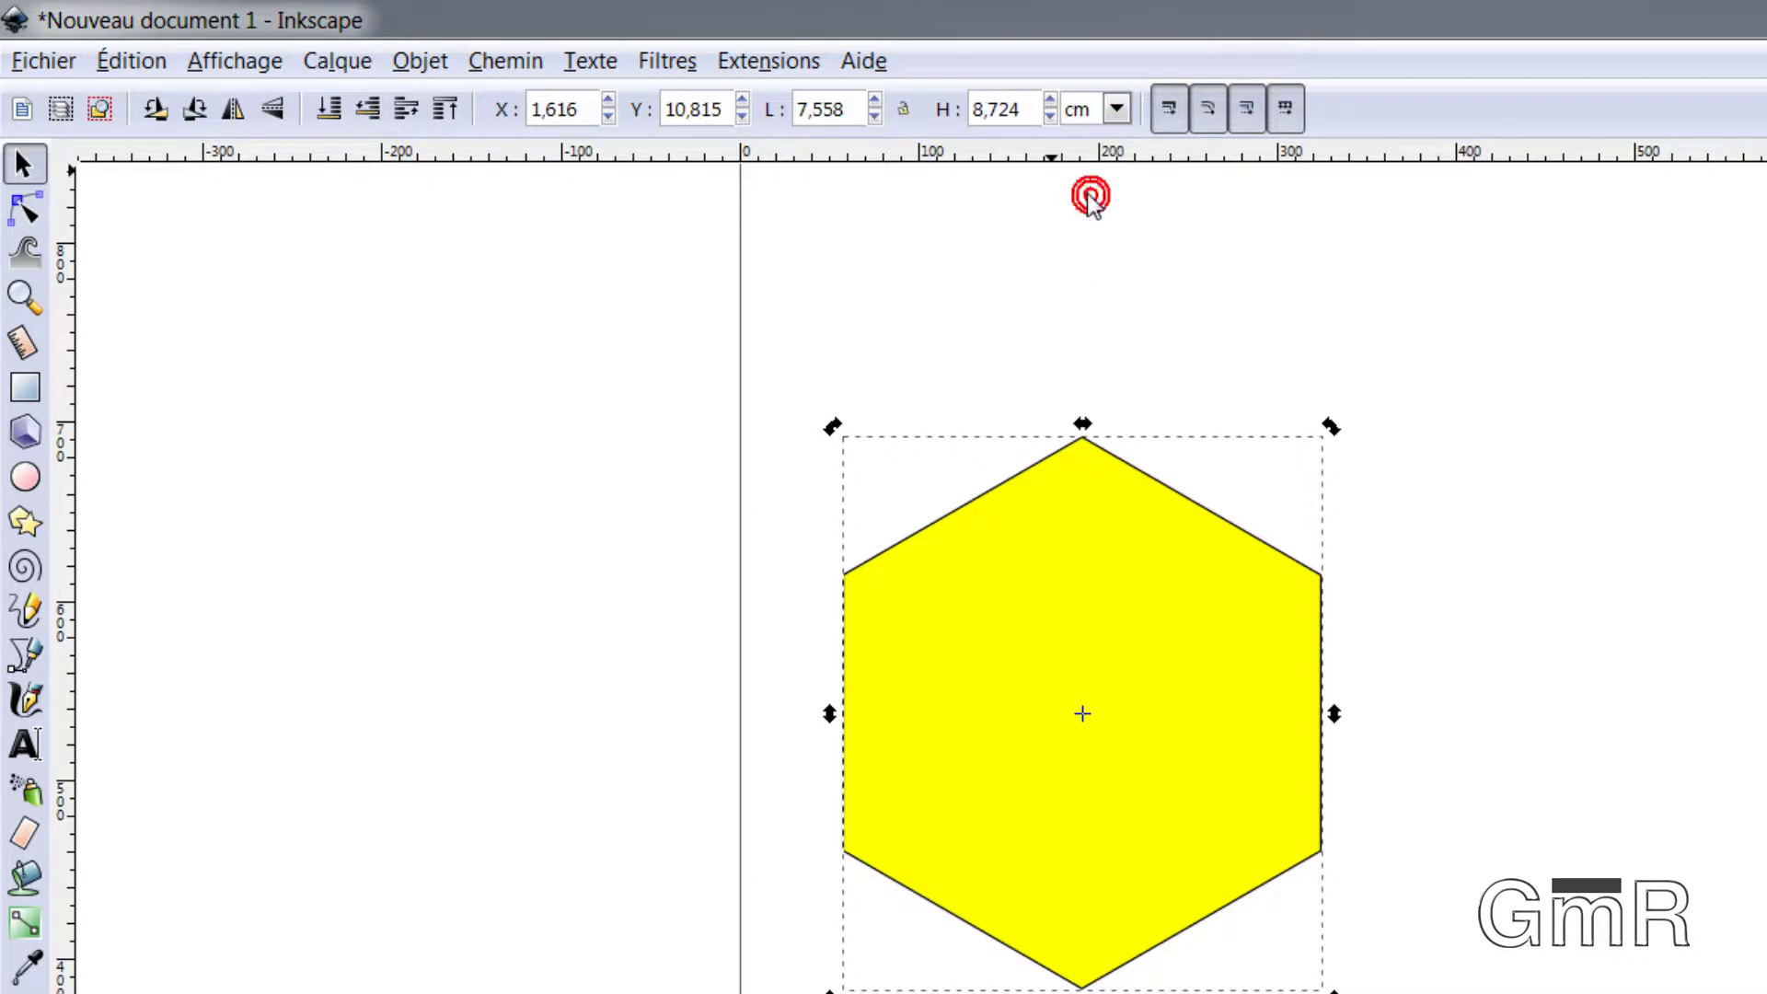
pyautogui.click(1024, 116)
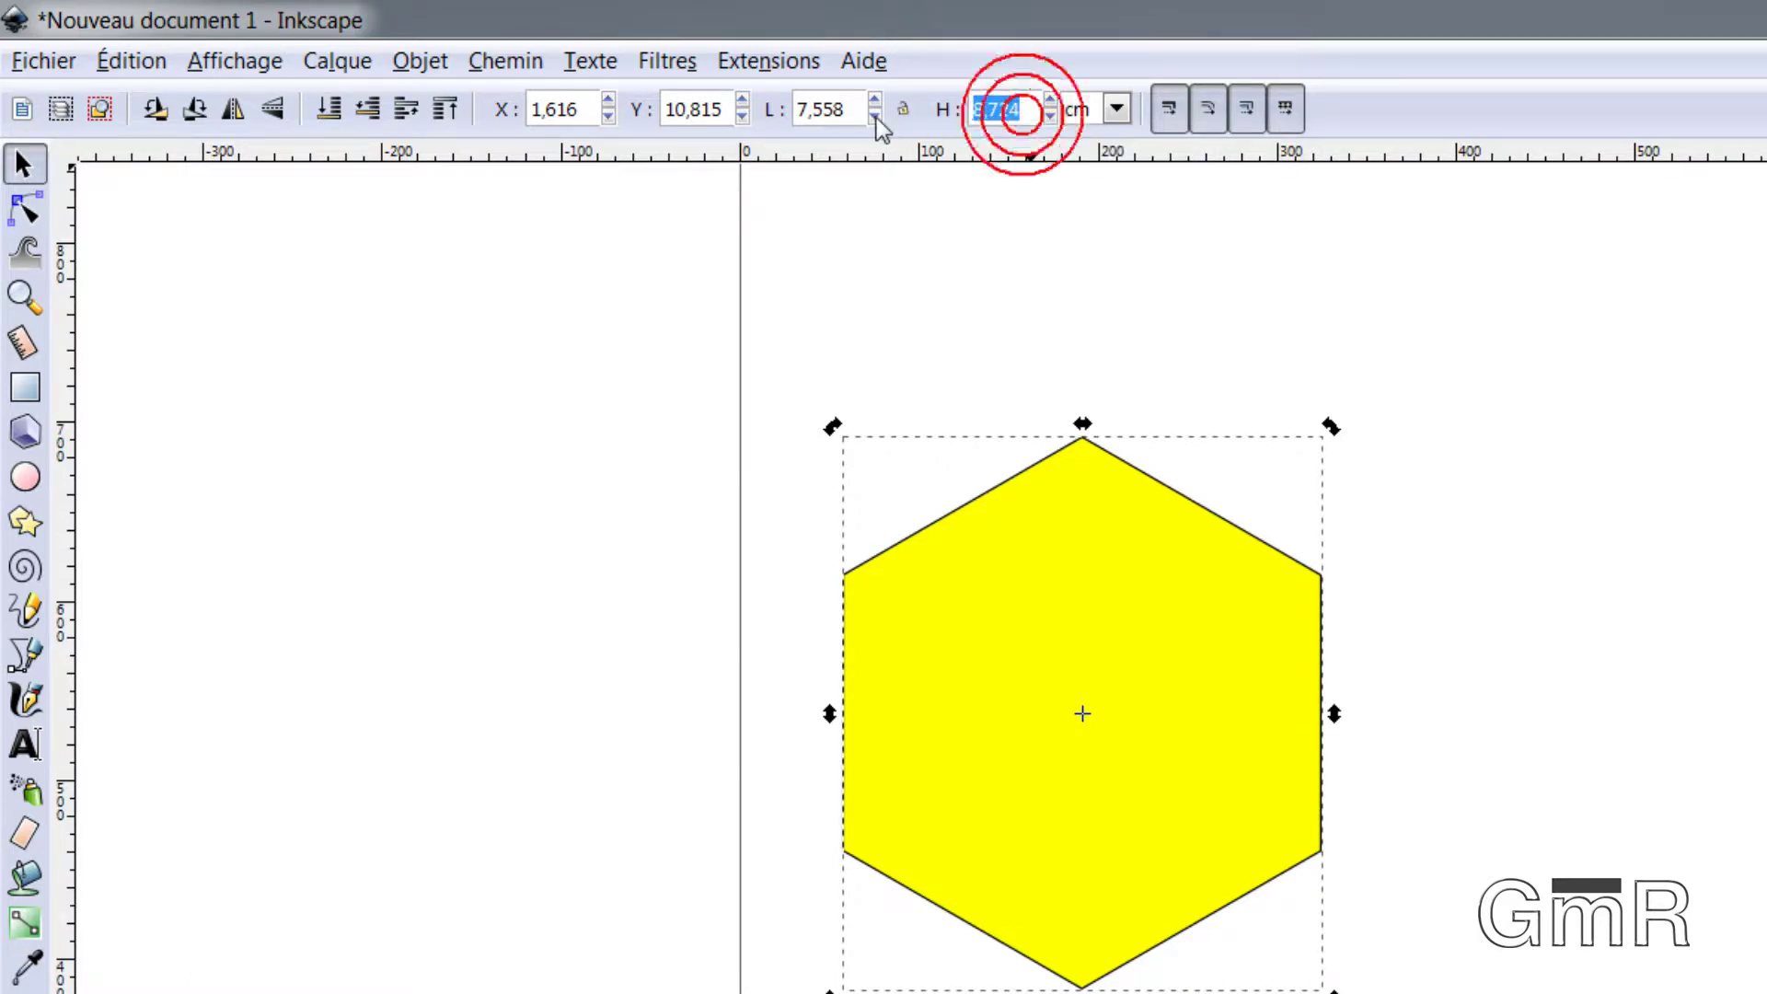
pyautogui.write('10')
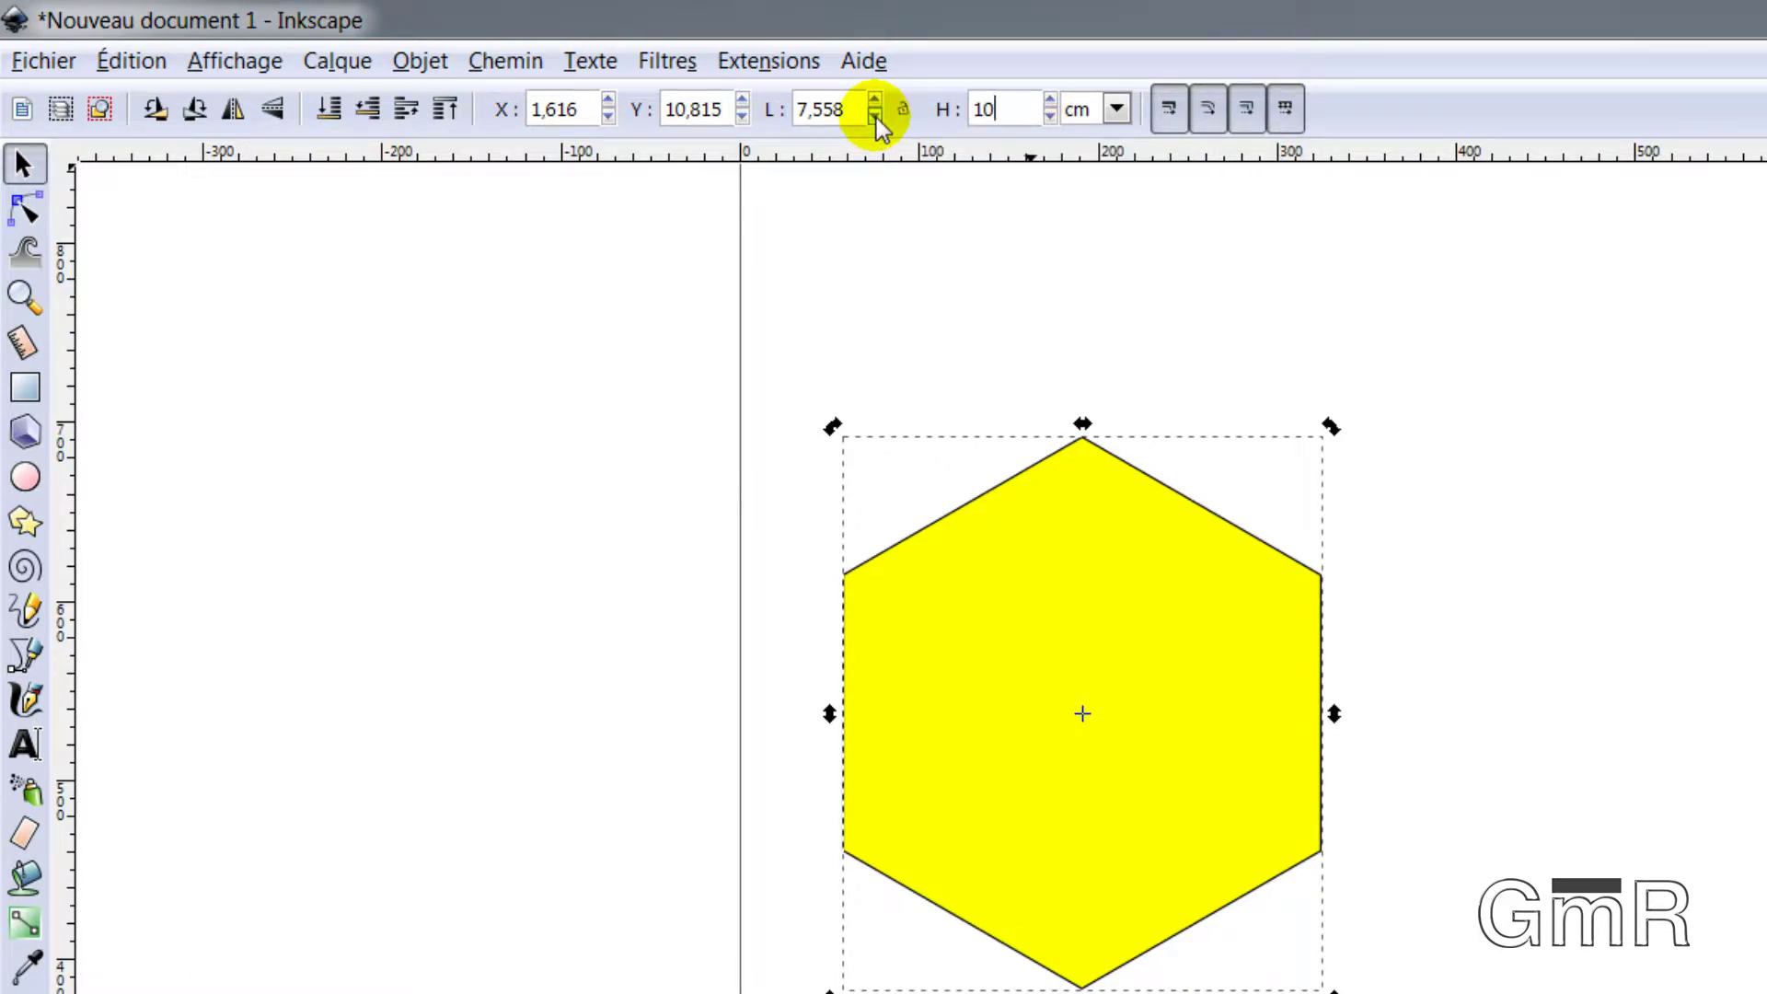
pyautogui.press('Return')
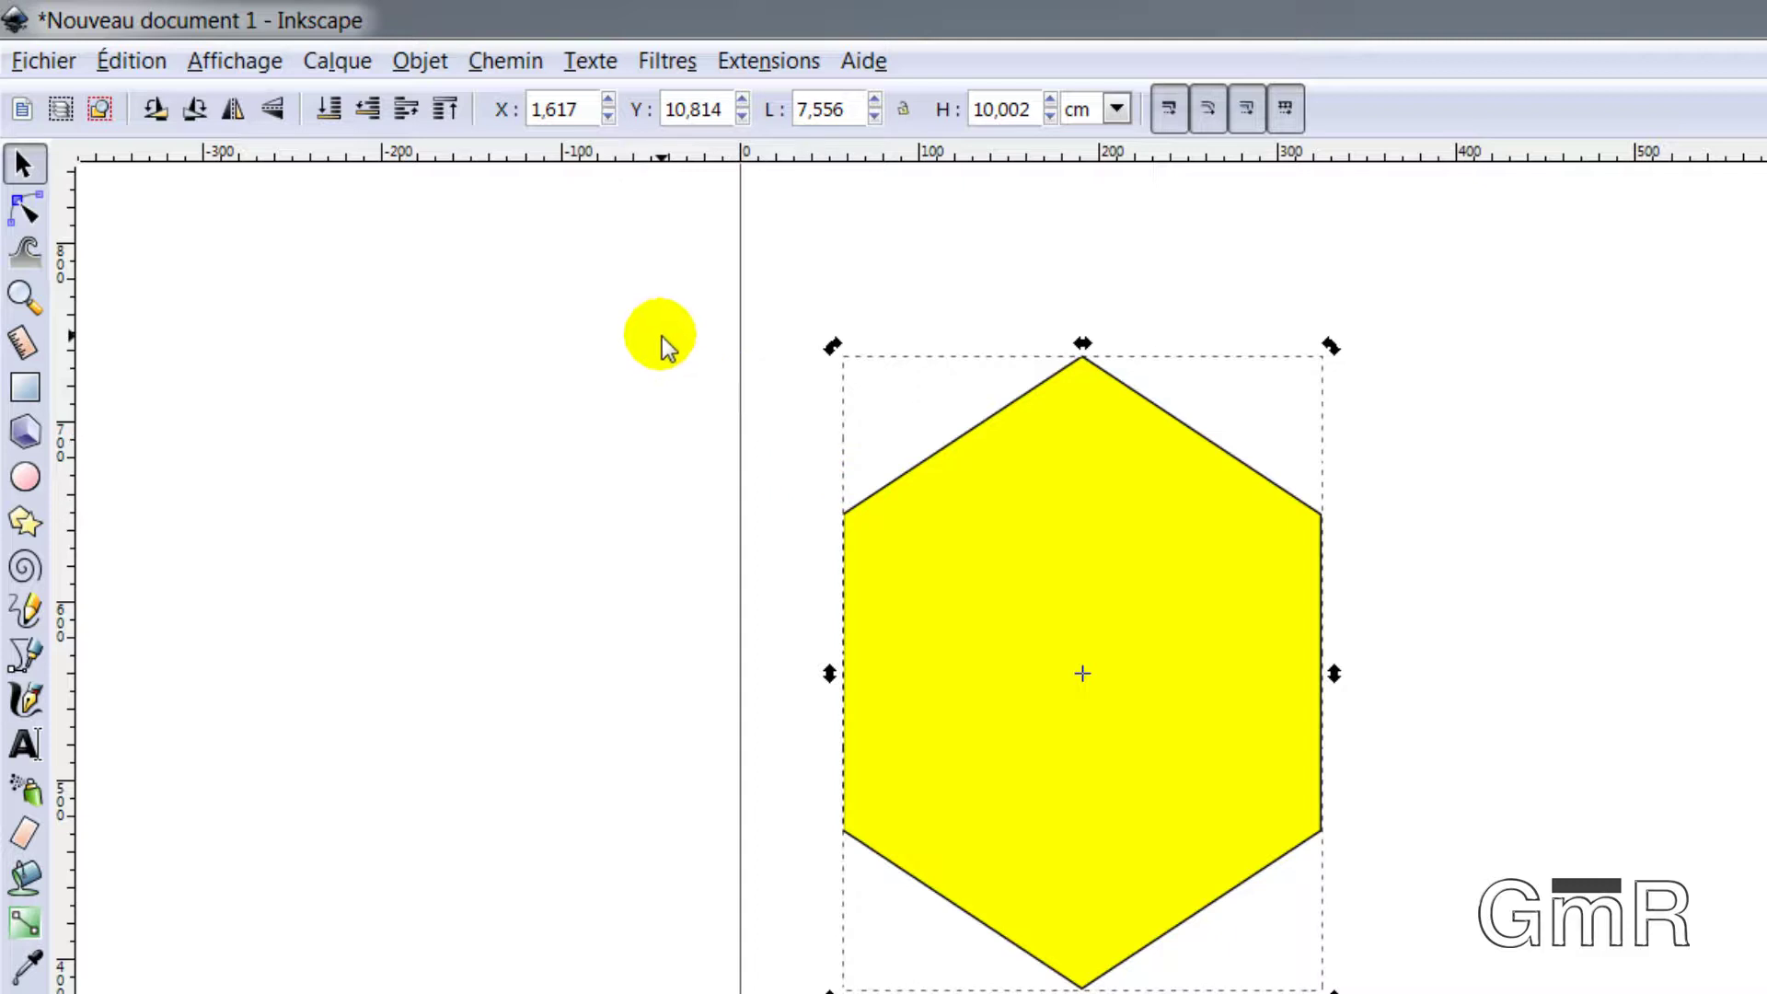
pyautogui.hotkey('ctrl', 'z')
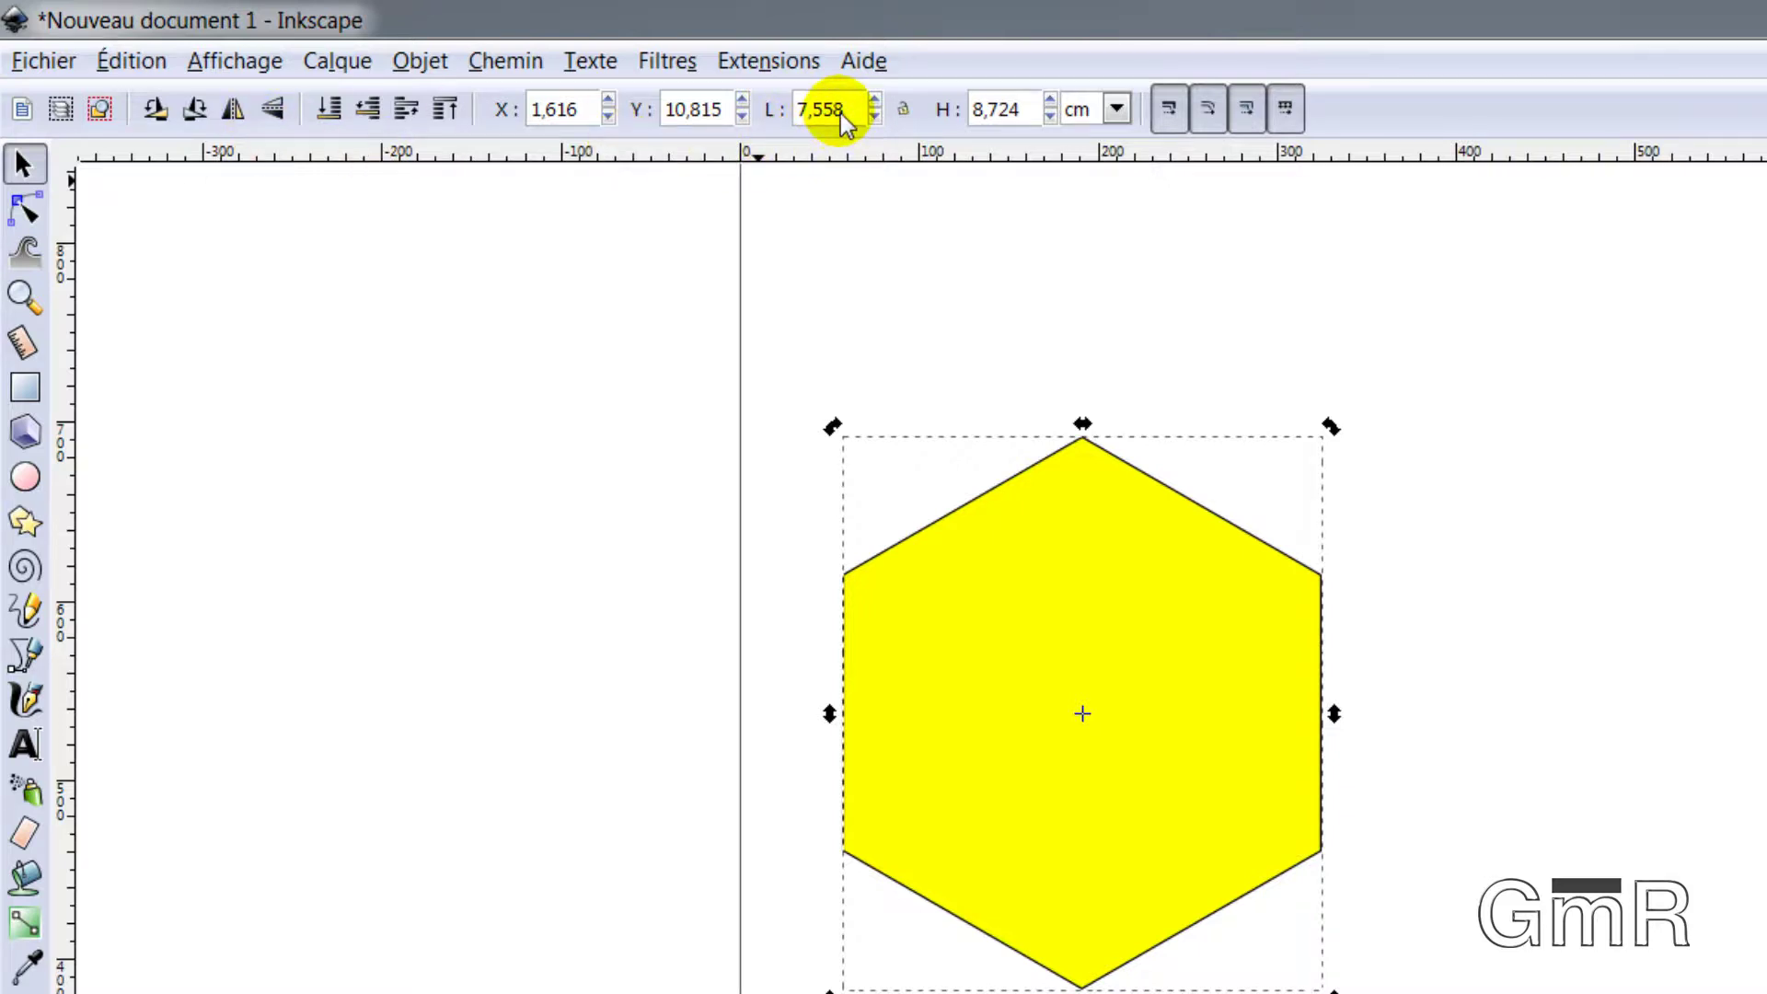
# Step: Try a width of 10 cm for the hexagon with its height left independent, and undo the resize
pyautogui.doubleClick(814, 109)
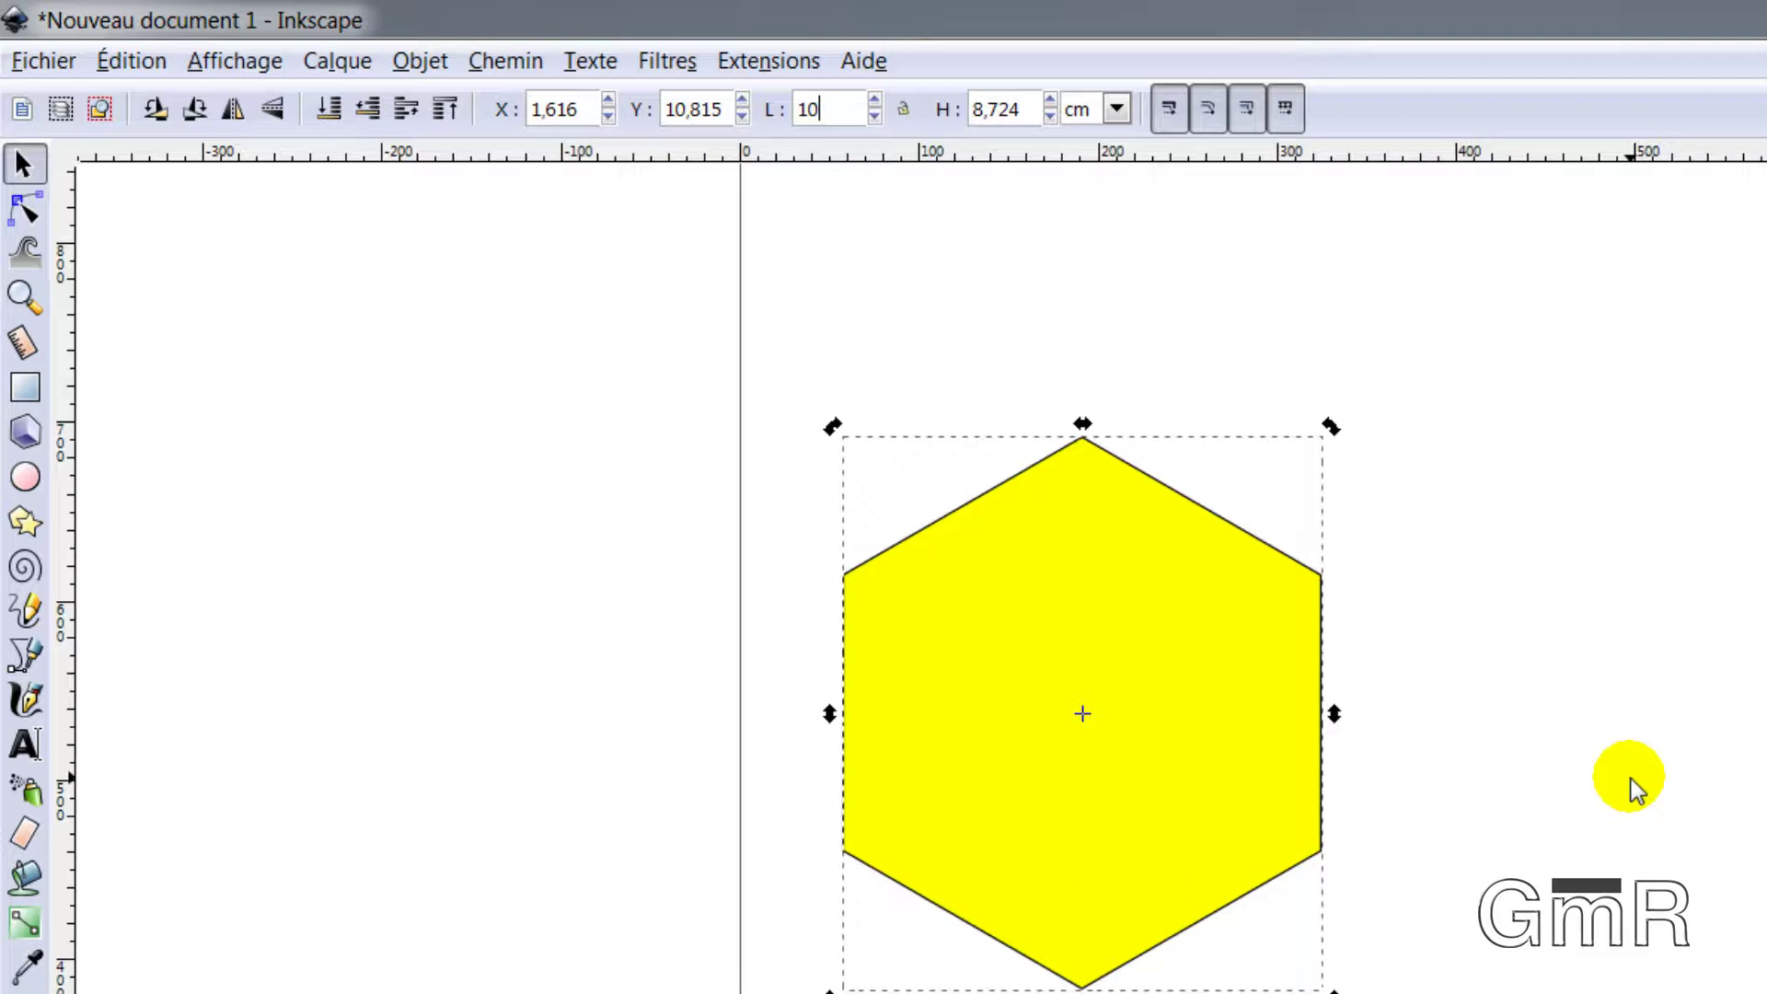
pyautogui.press('Return')
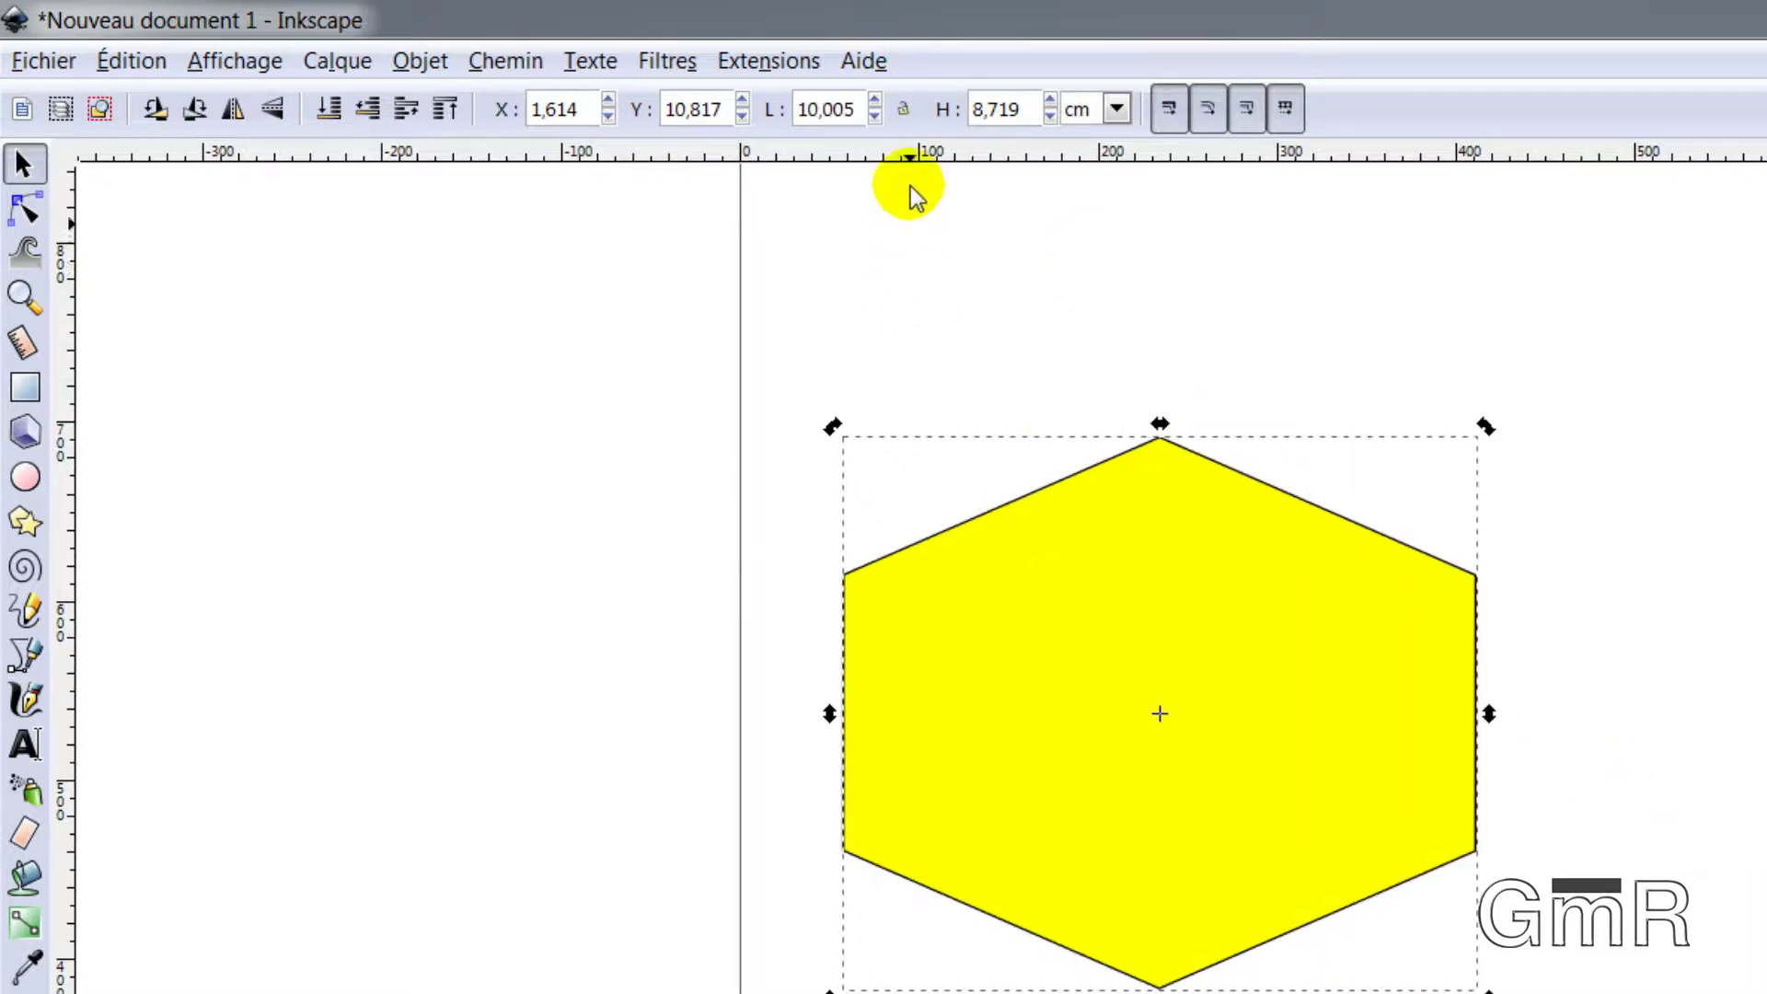
pyautogui.click(902, 113)
pyautogui.hotkey('ctrl', 'z')
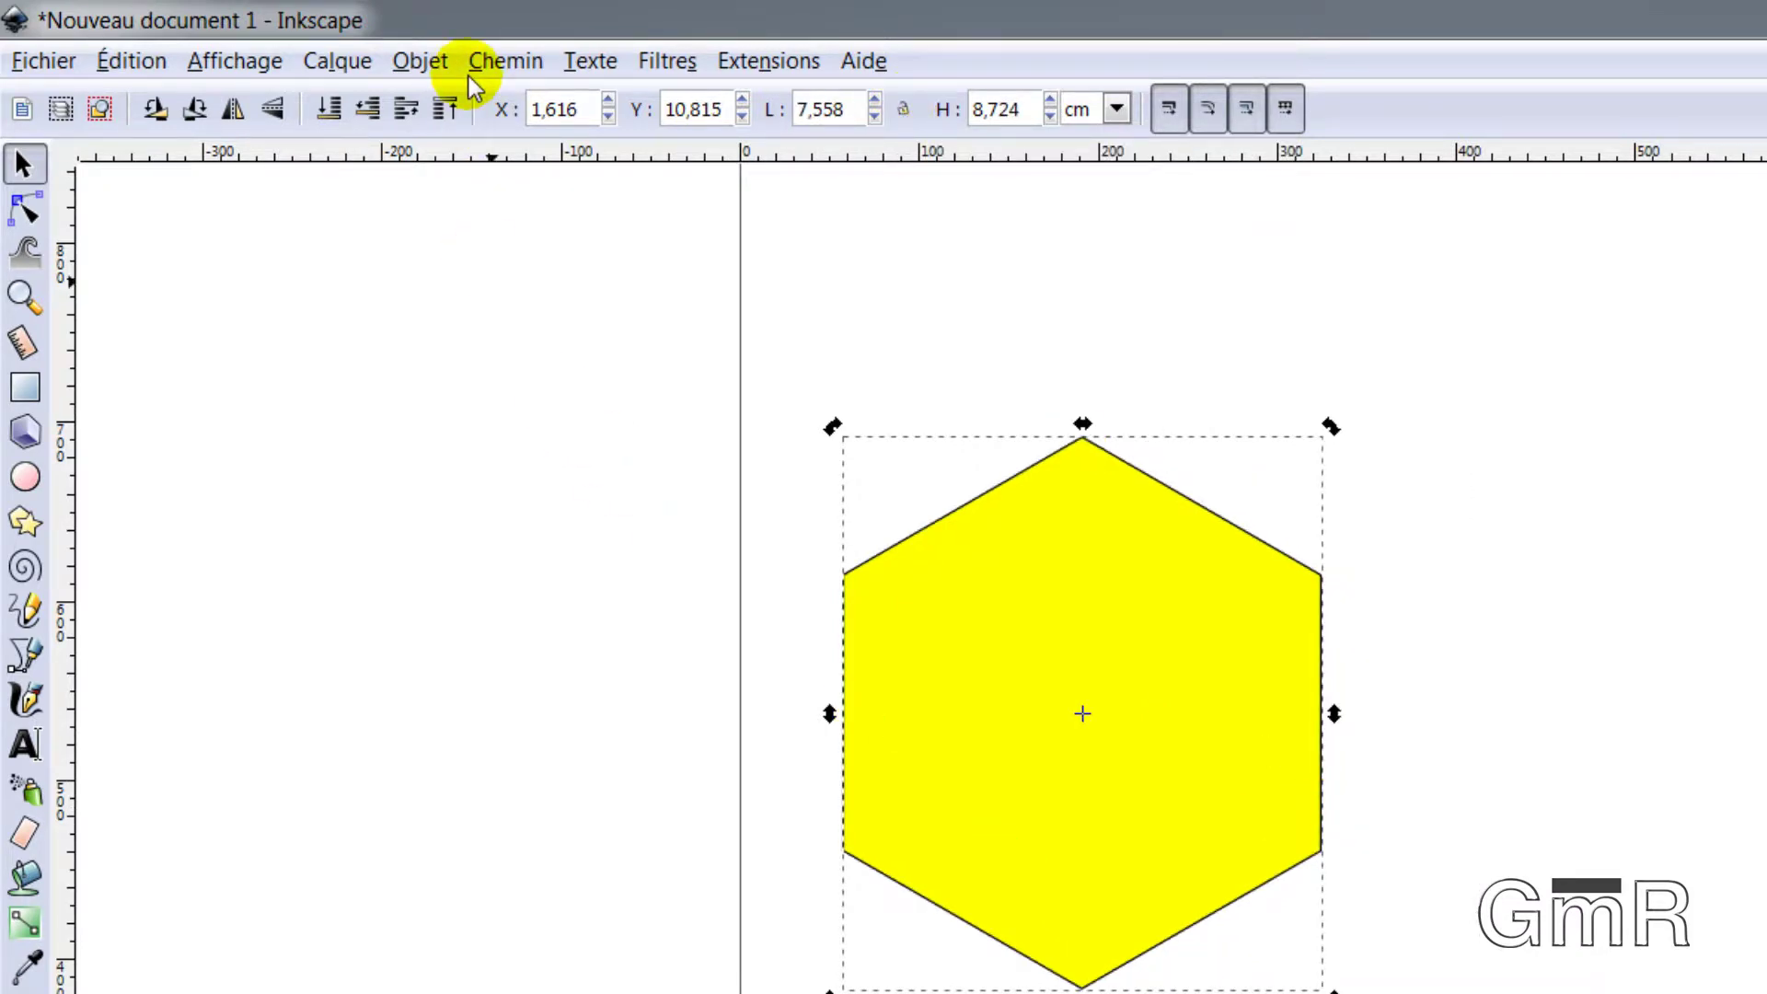
# Step: Open the Transform dialog's dimension settings and enable proportional scaling for the hexagon
pyautogui.click(421, 63)
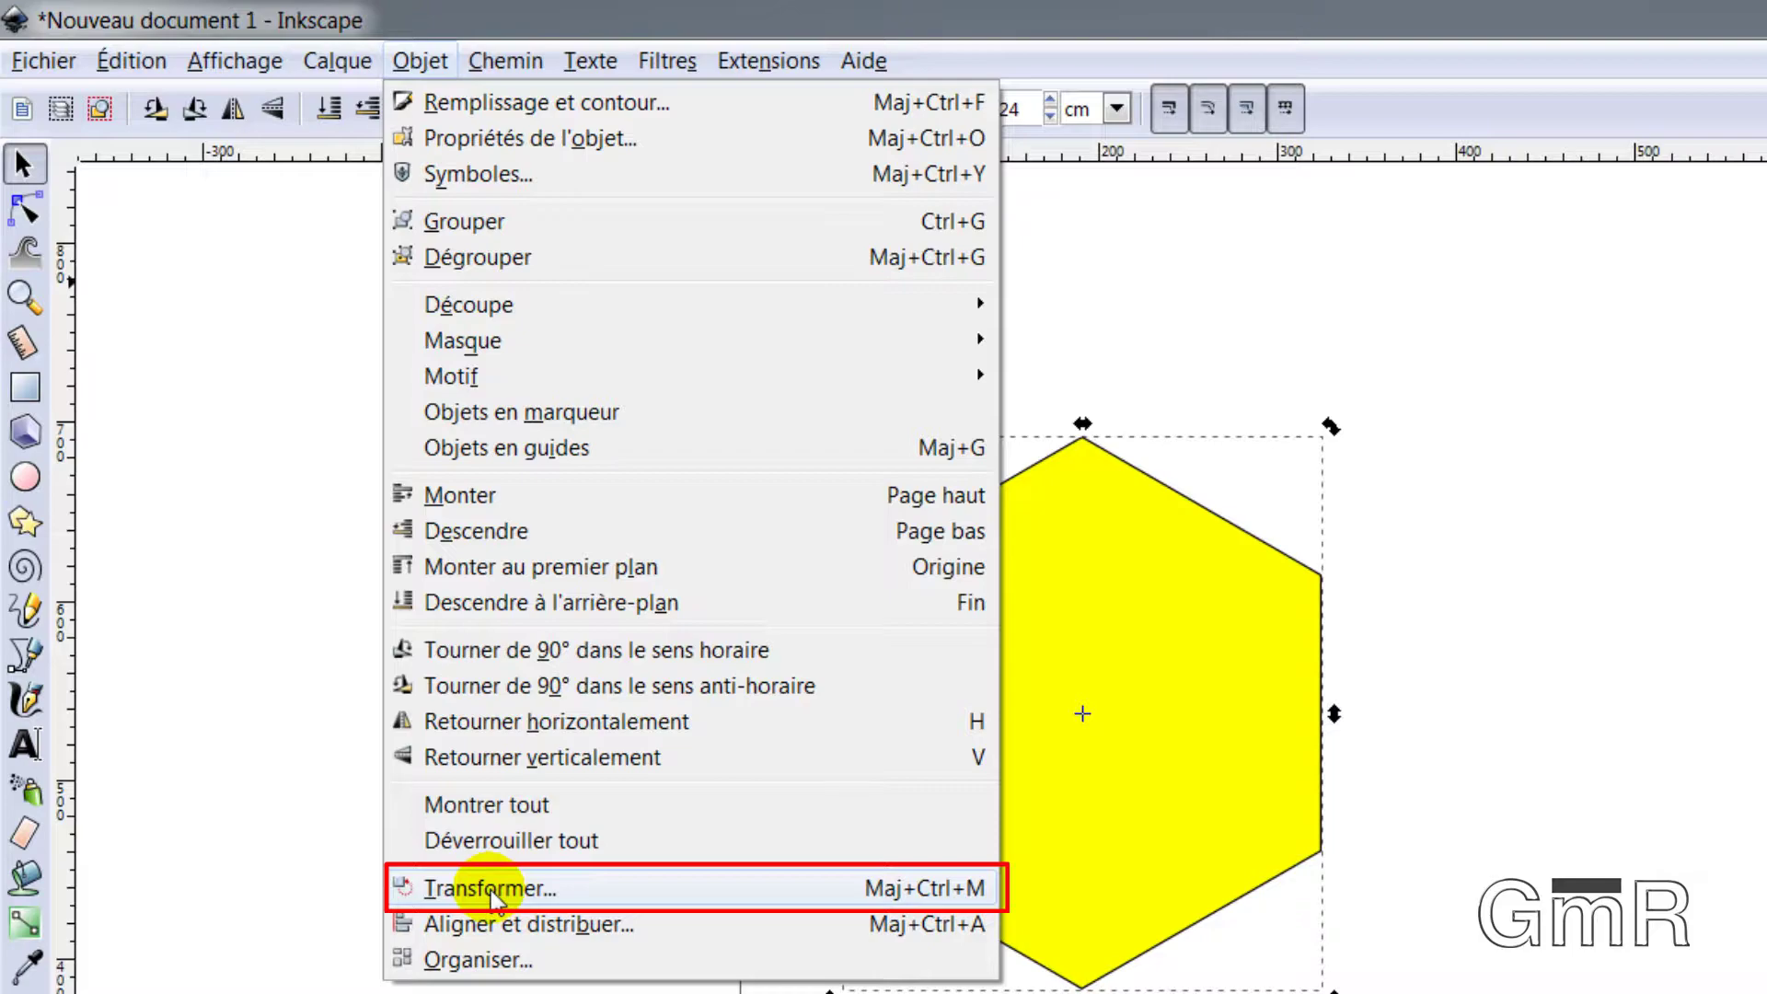
pyautogui.click(489, 889)
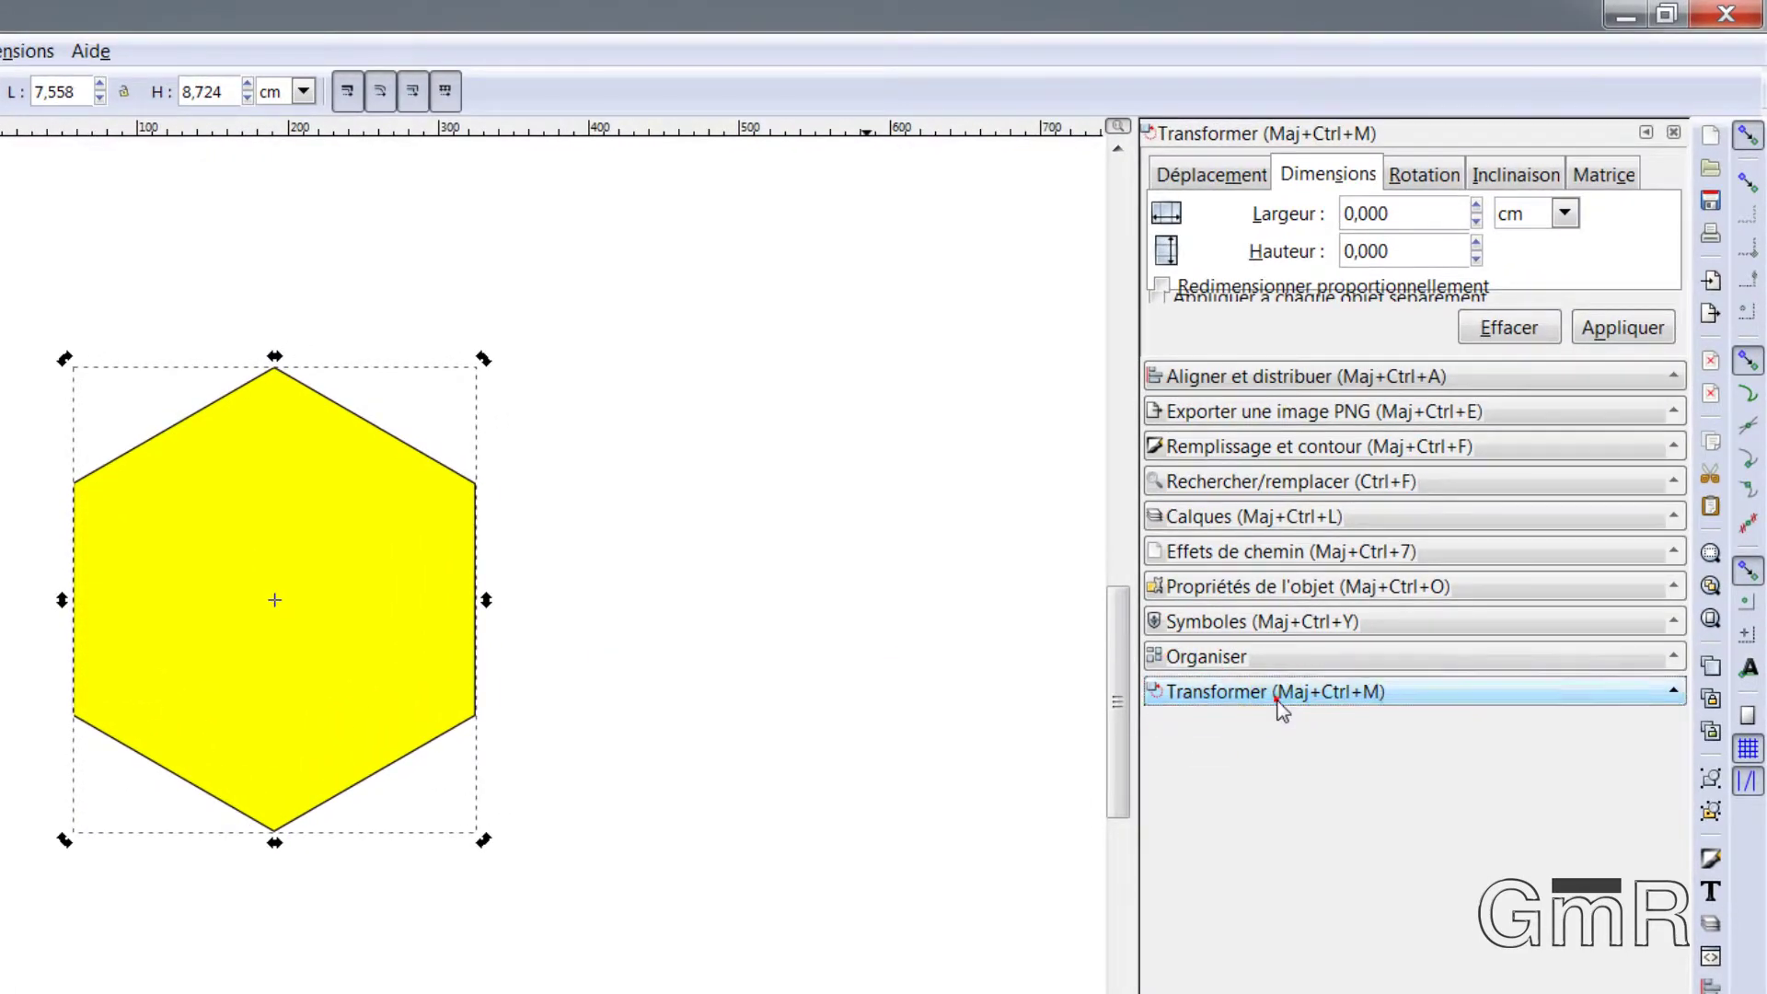
pyautogui.click(1208, 175)
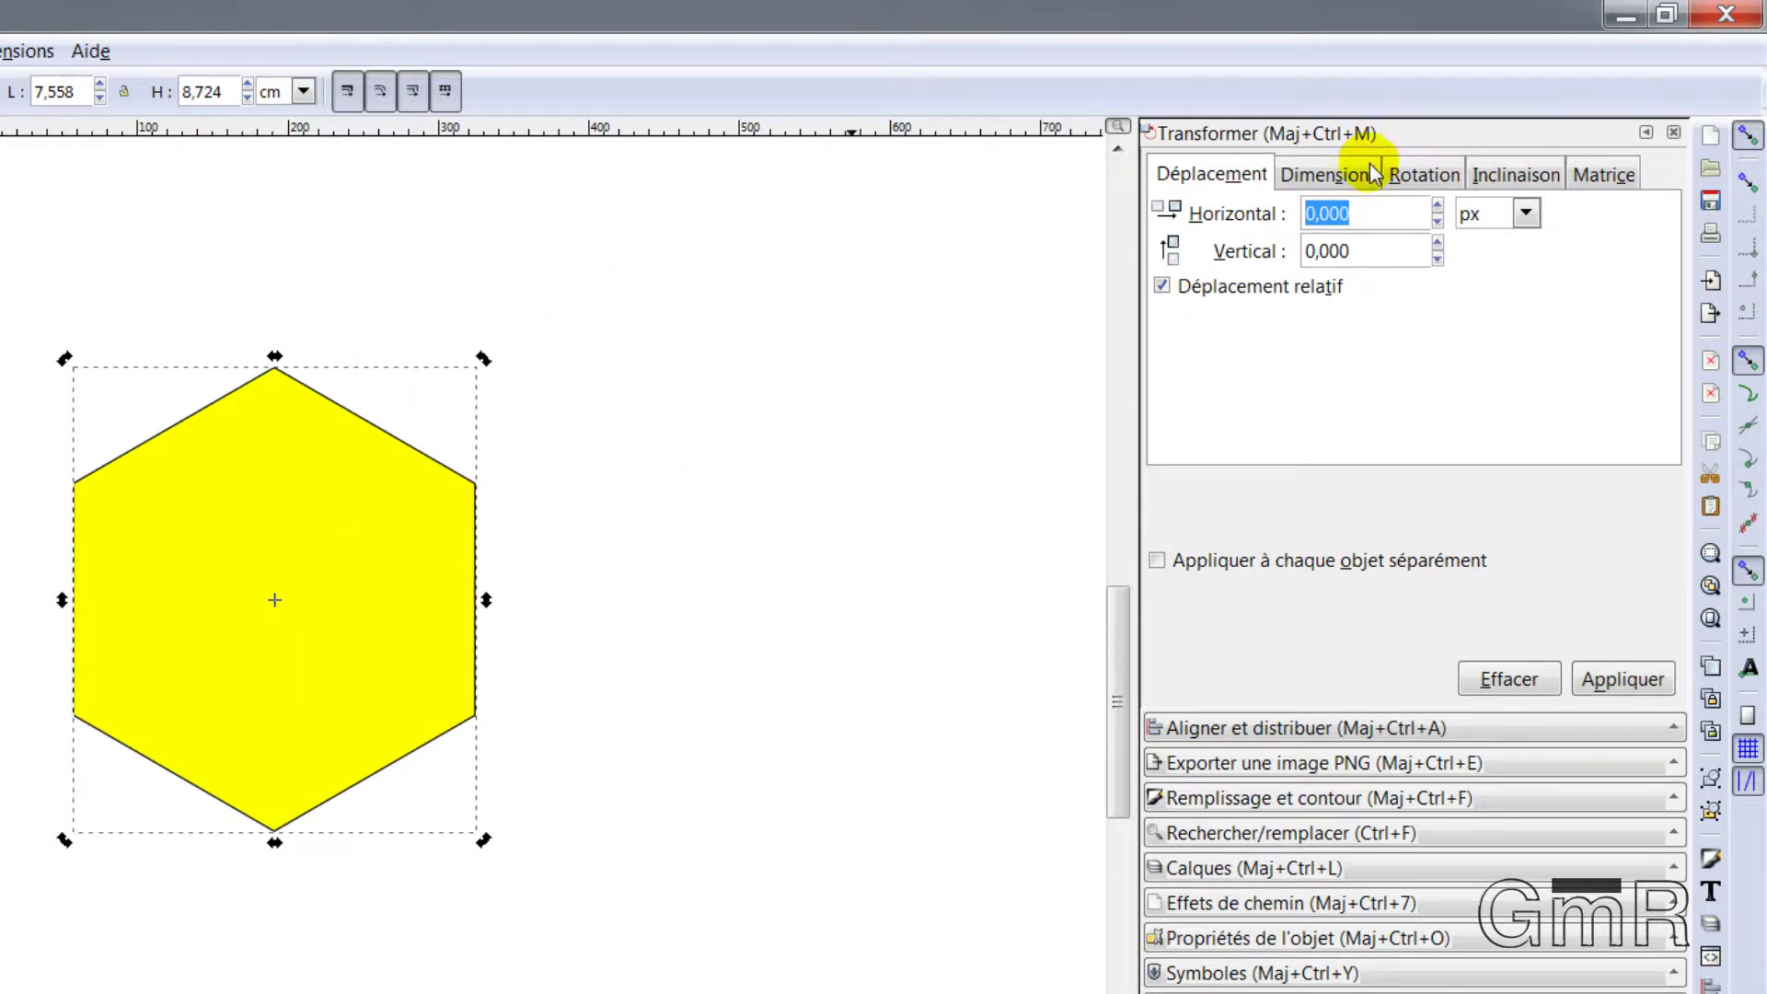
pyautogui.click(1329, 175)
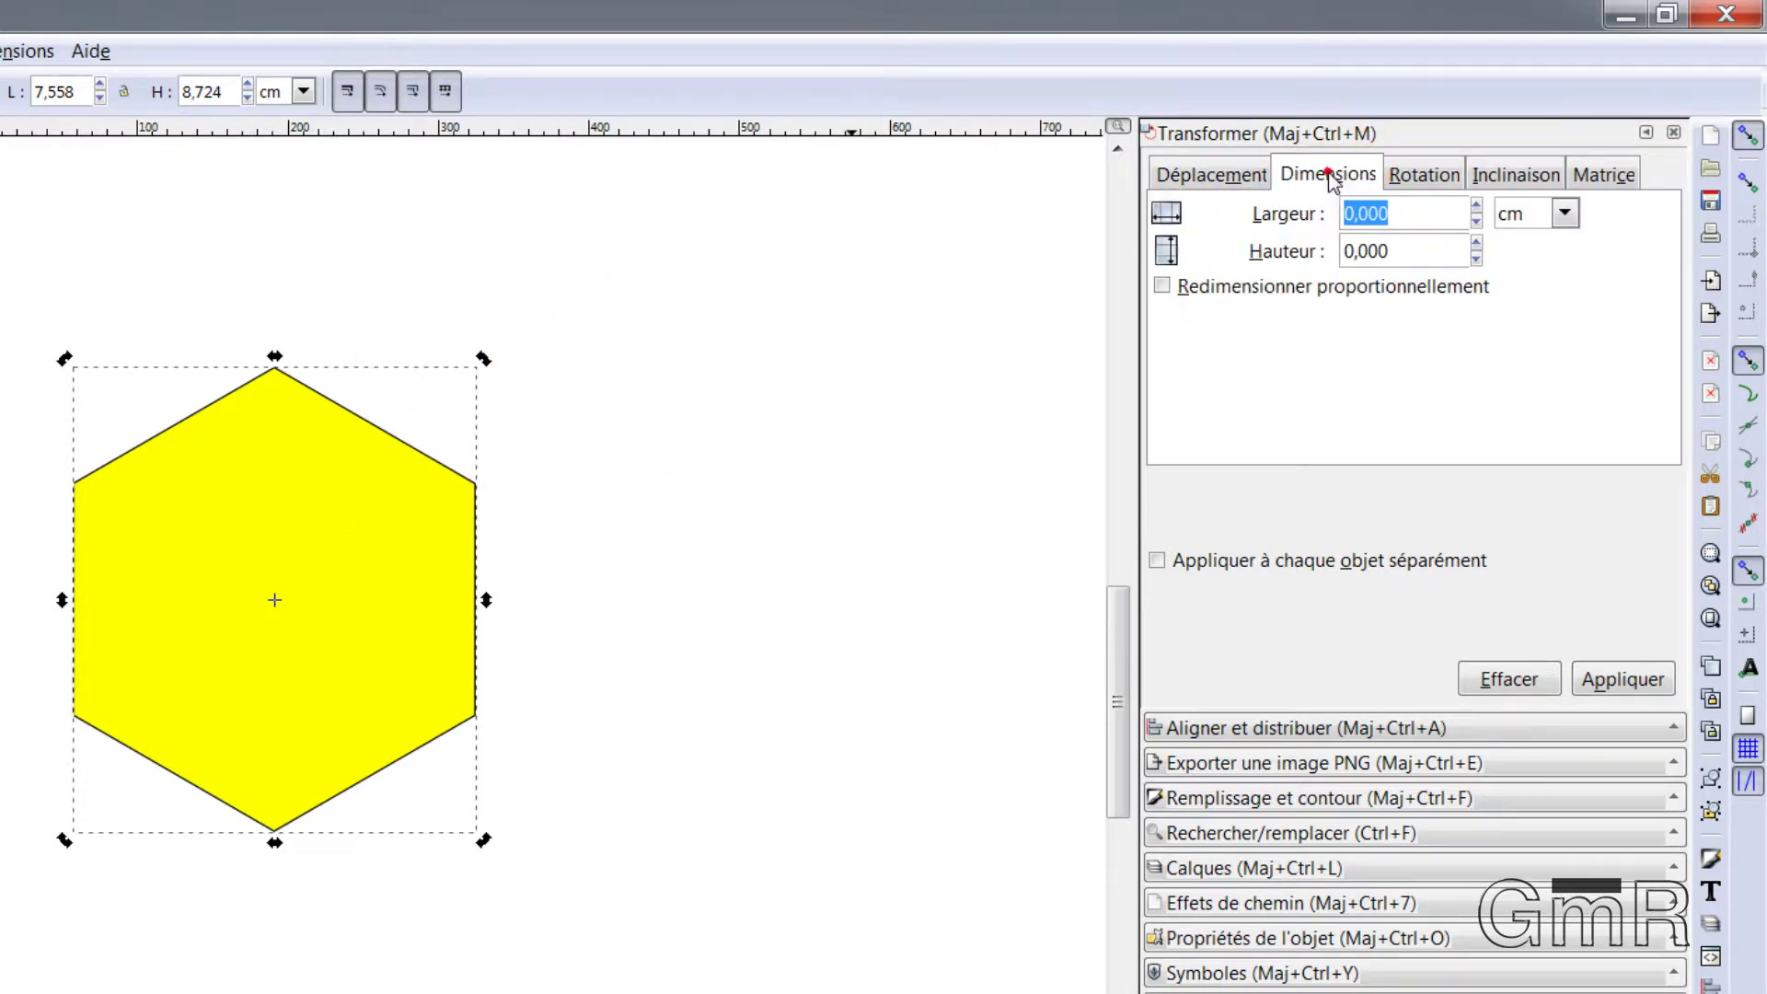
pyautogui.click(1162, 288)
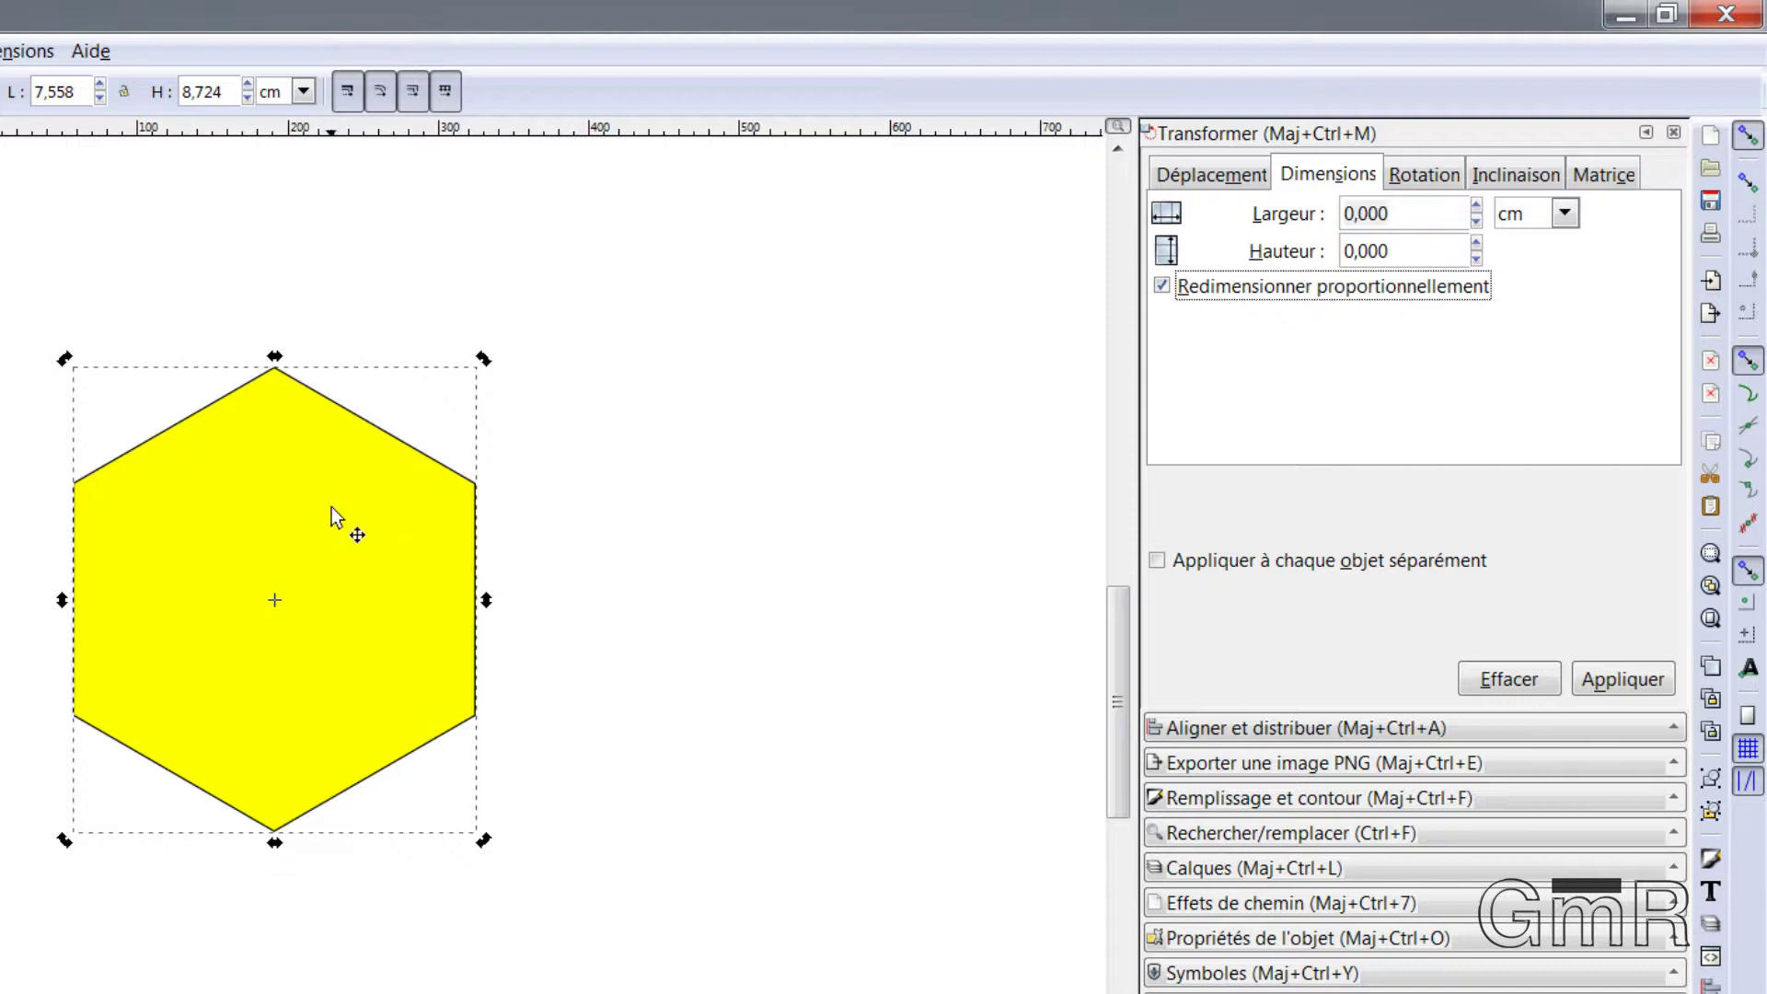
# Step: Scale the hexagon proportionally to a width of 10 cm and apply the transformation
pyautogui.click(1408, 219)
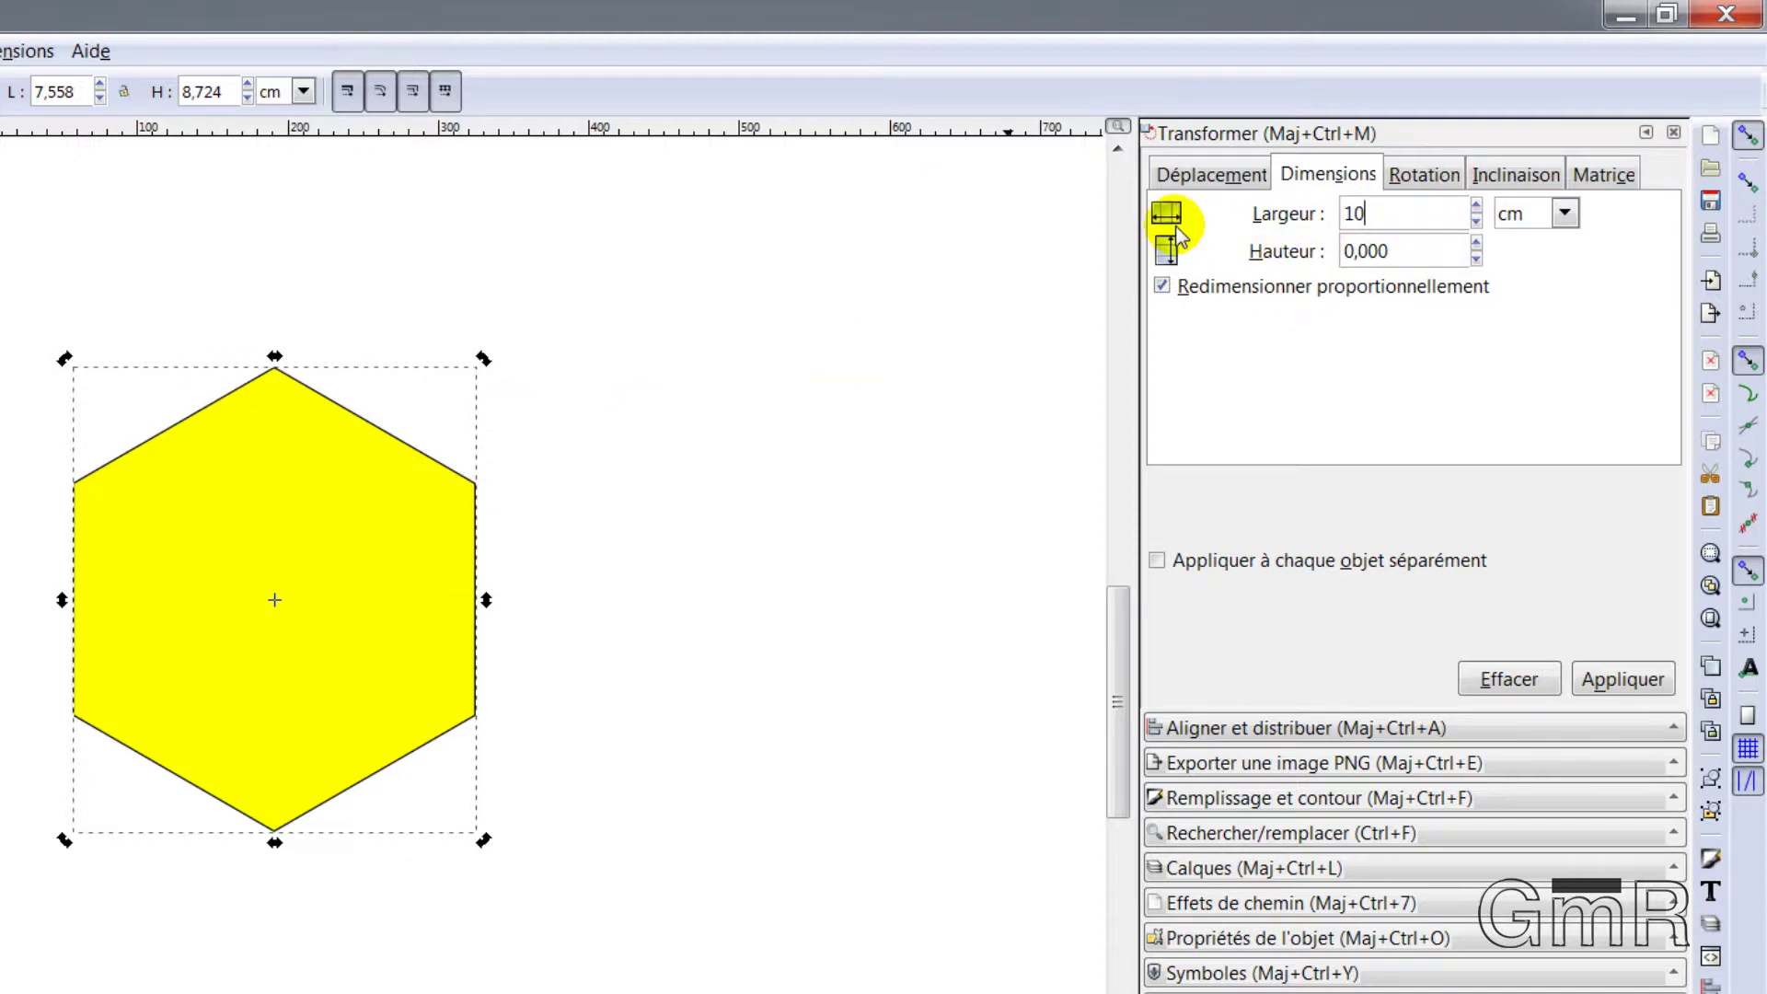
pyautogui.click(1380, 249)
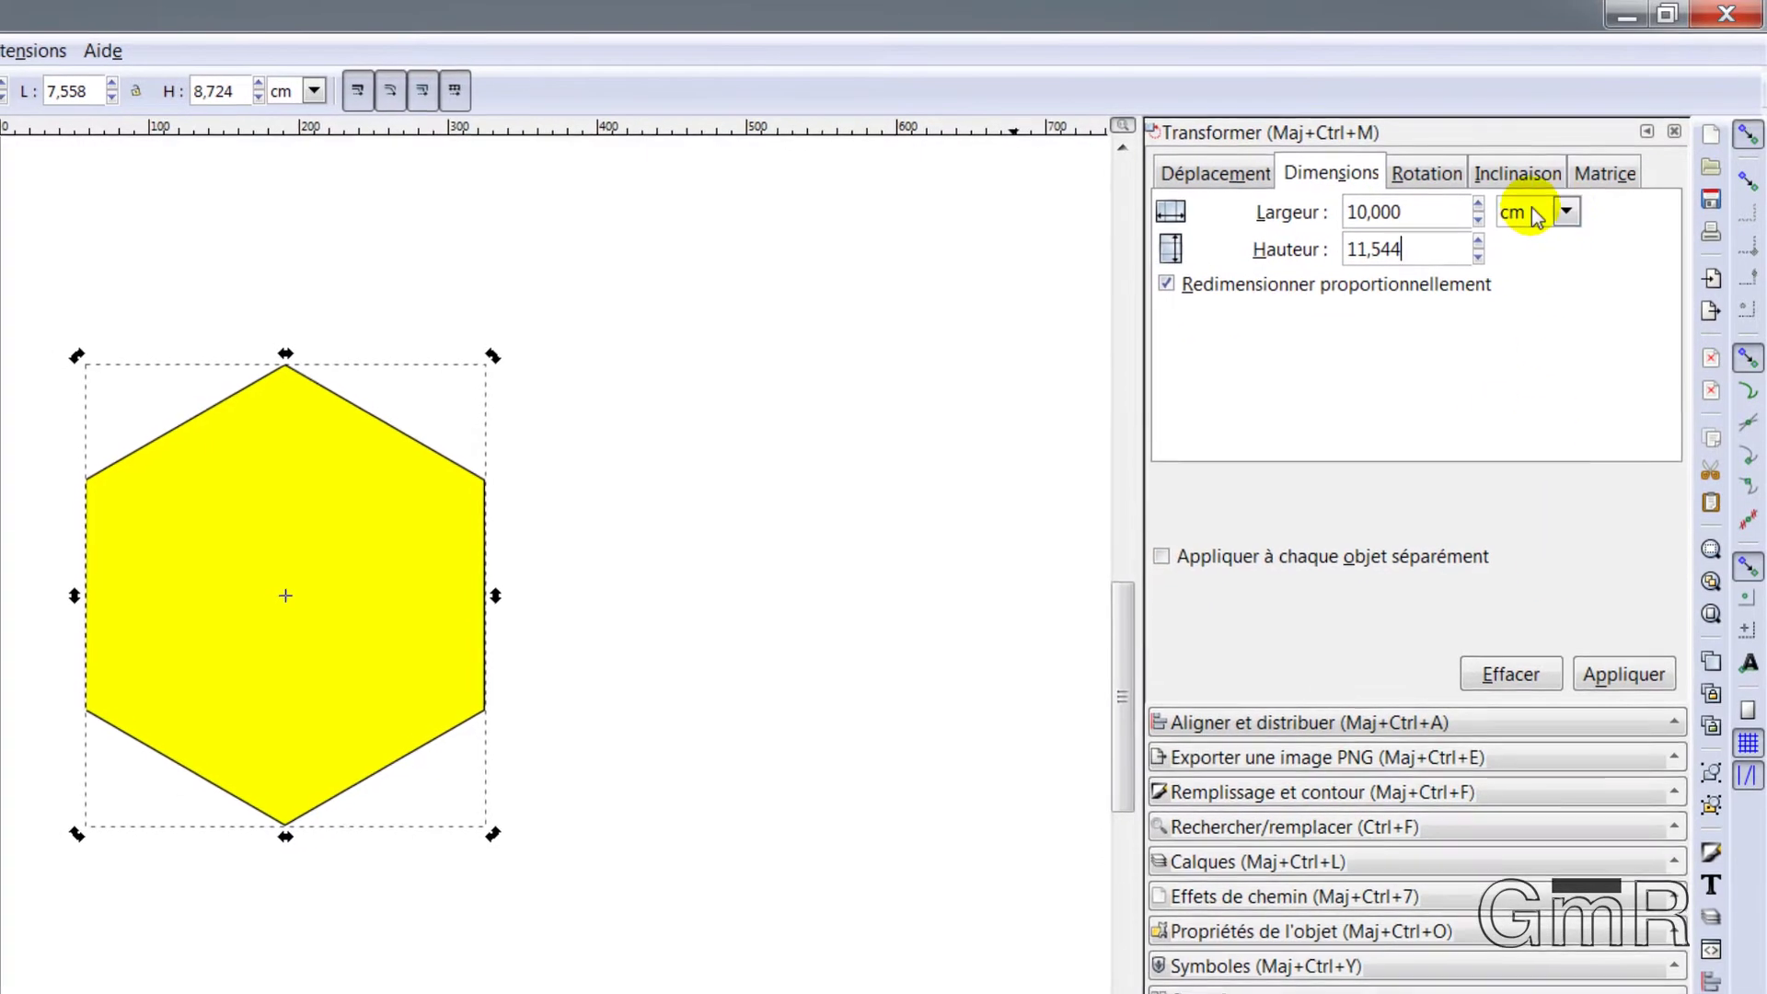
pyautogui.click(1629, 679)
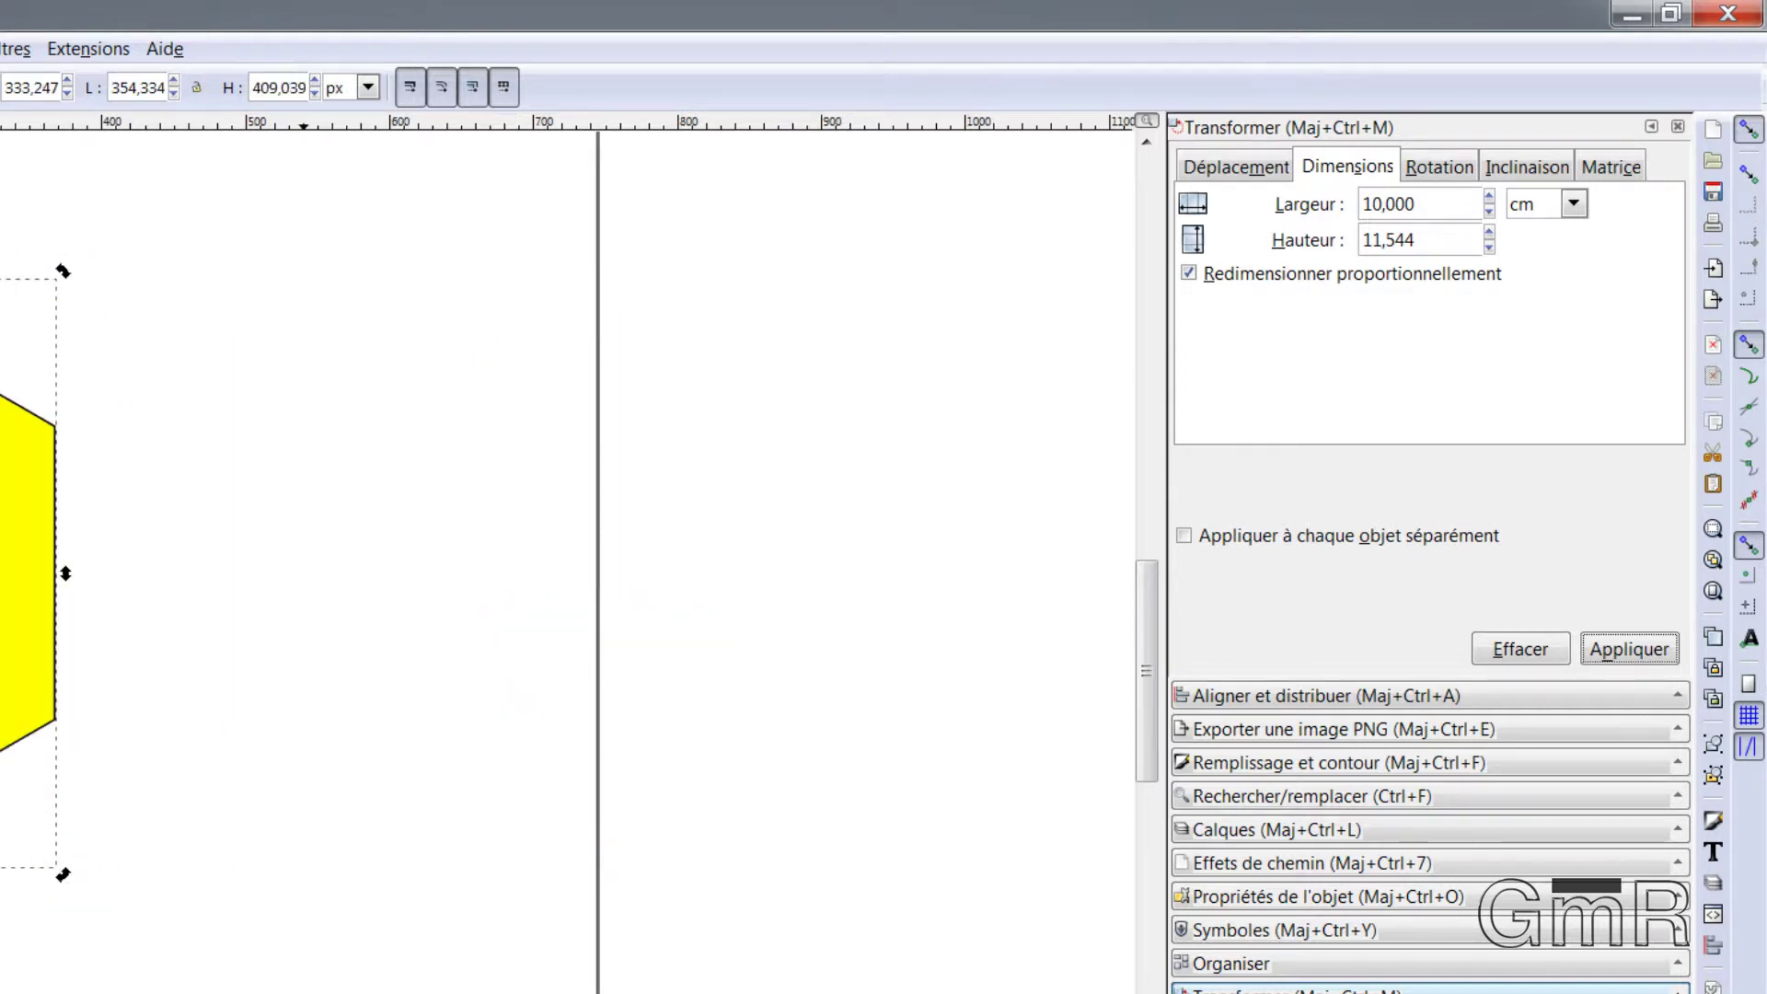
# Step: Switch the unit of the Transform dimensions to points and back to centimetres
pyautogui.hscroll(-5, 566, 562)
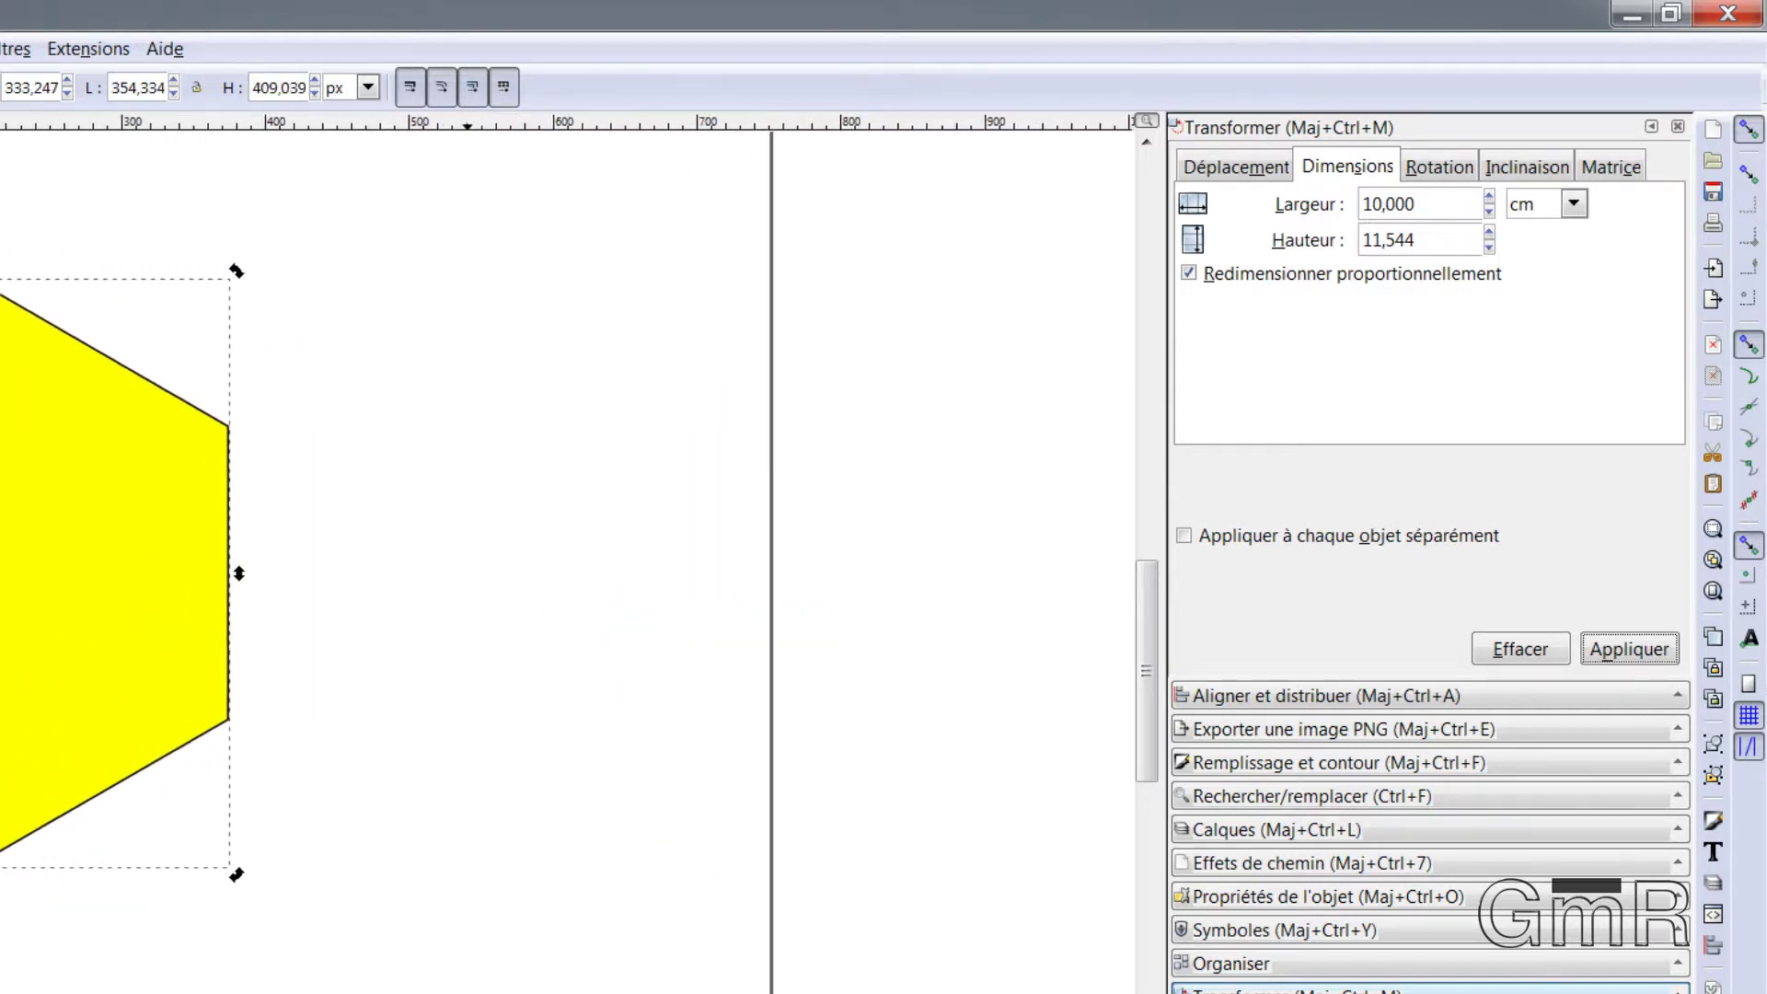
pyautogui.click(1574, 204)
pyautogui.click(1537, 274)
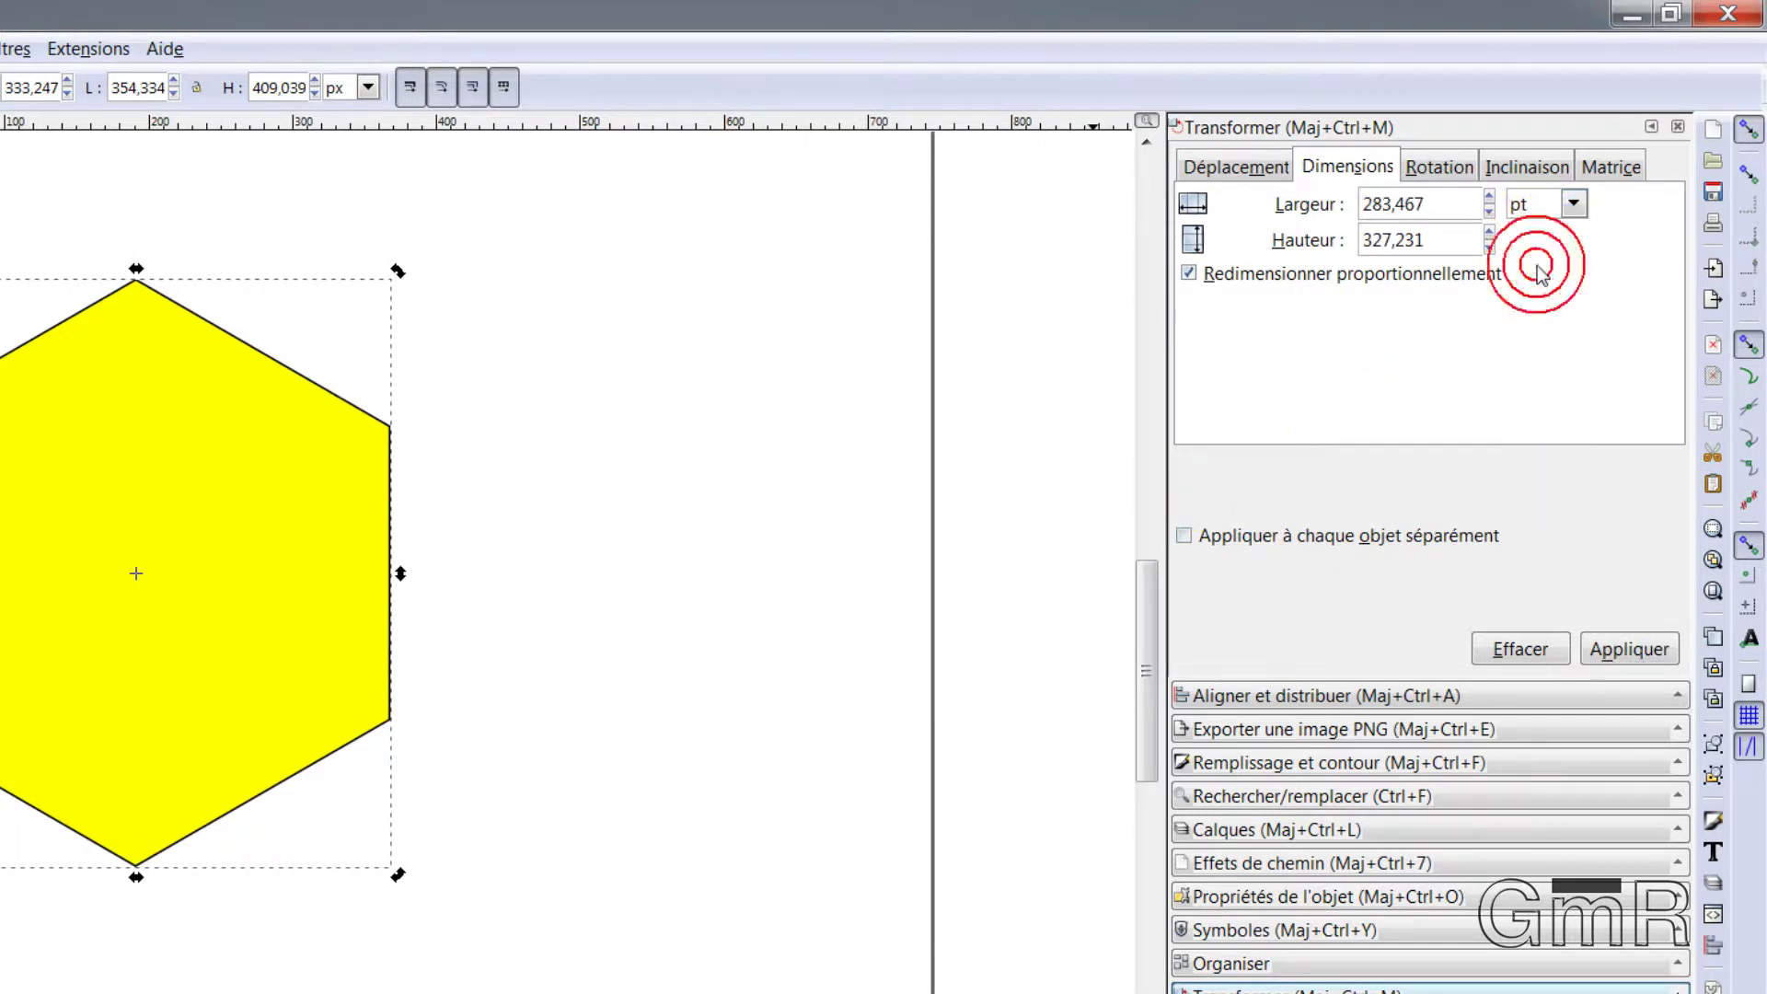
pyautogui.click(1572, 205)
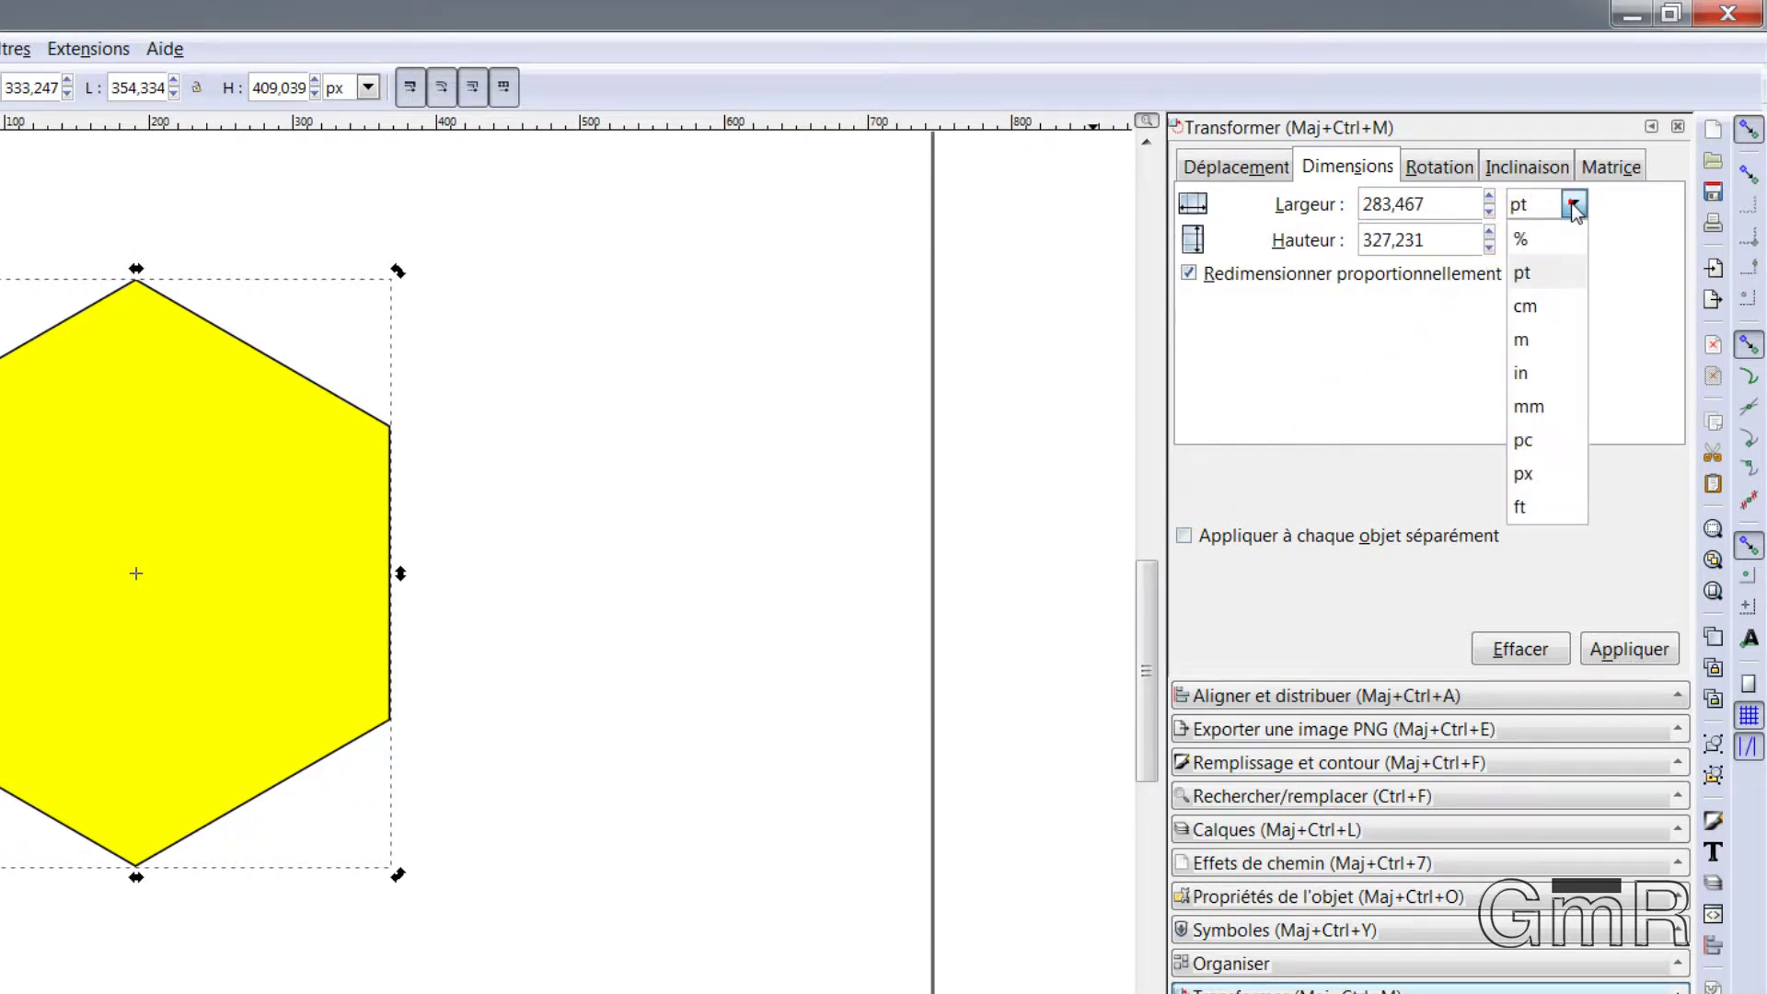
pyautogui.click(1547, 311)
# Step: Rotate the hexagon counter-clockwise by 100 rad with the Transform dialog's rotation settings
pyautogui.click(1428, 169)
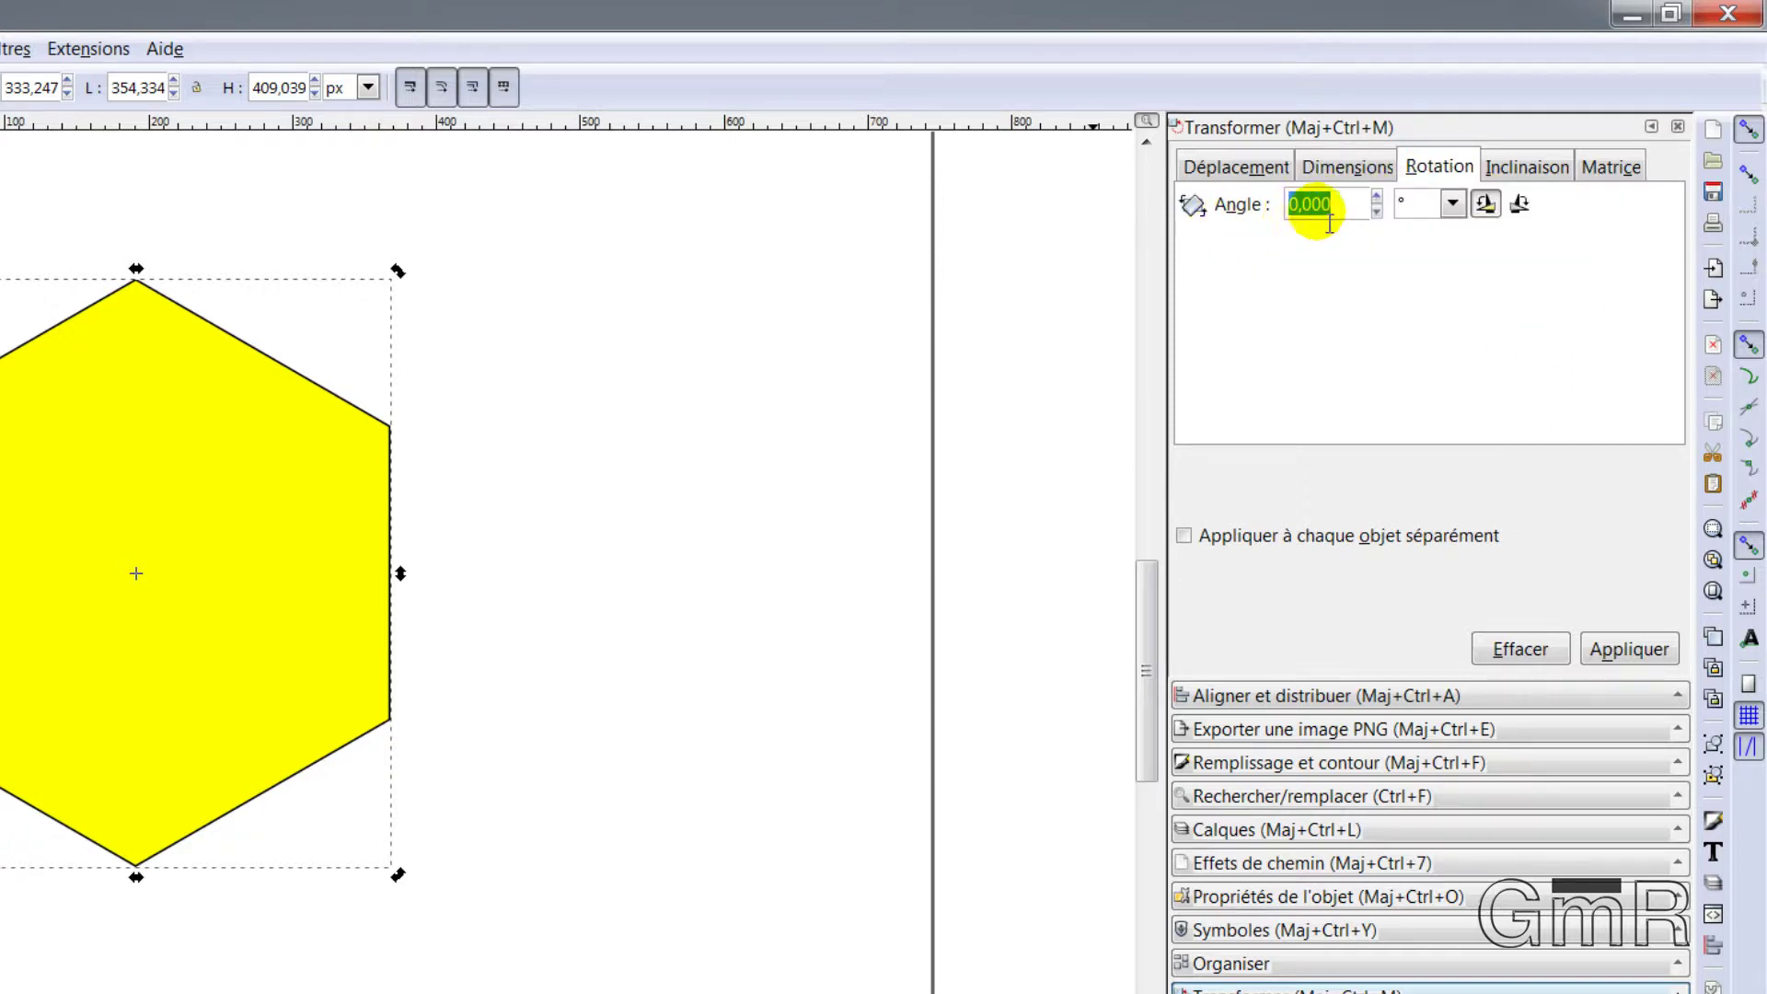
pyautogui.click(1455, 206)
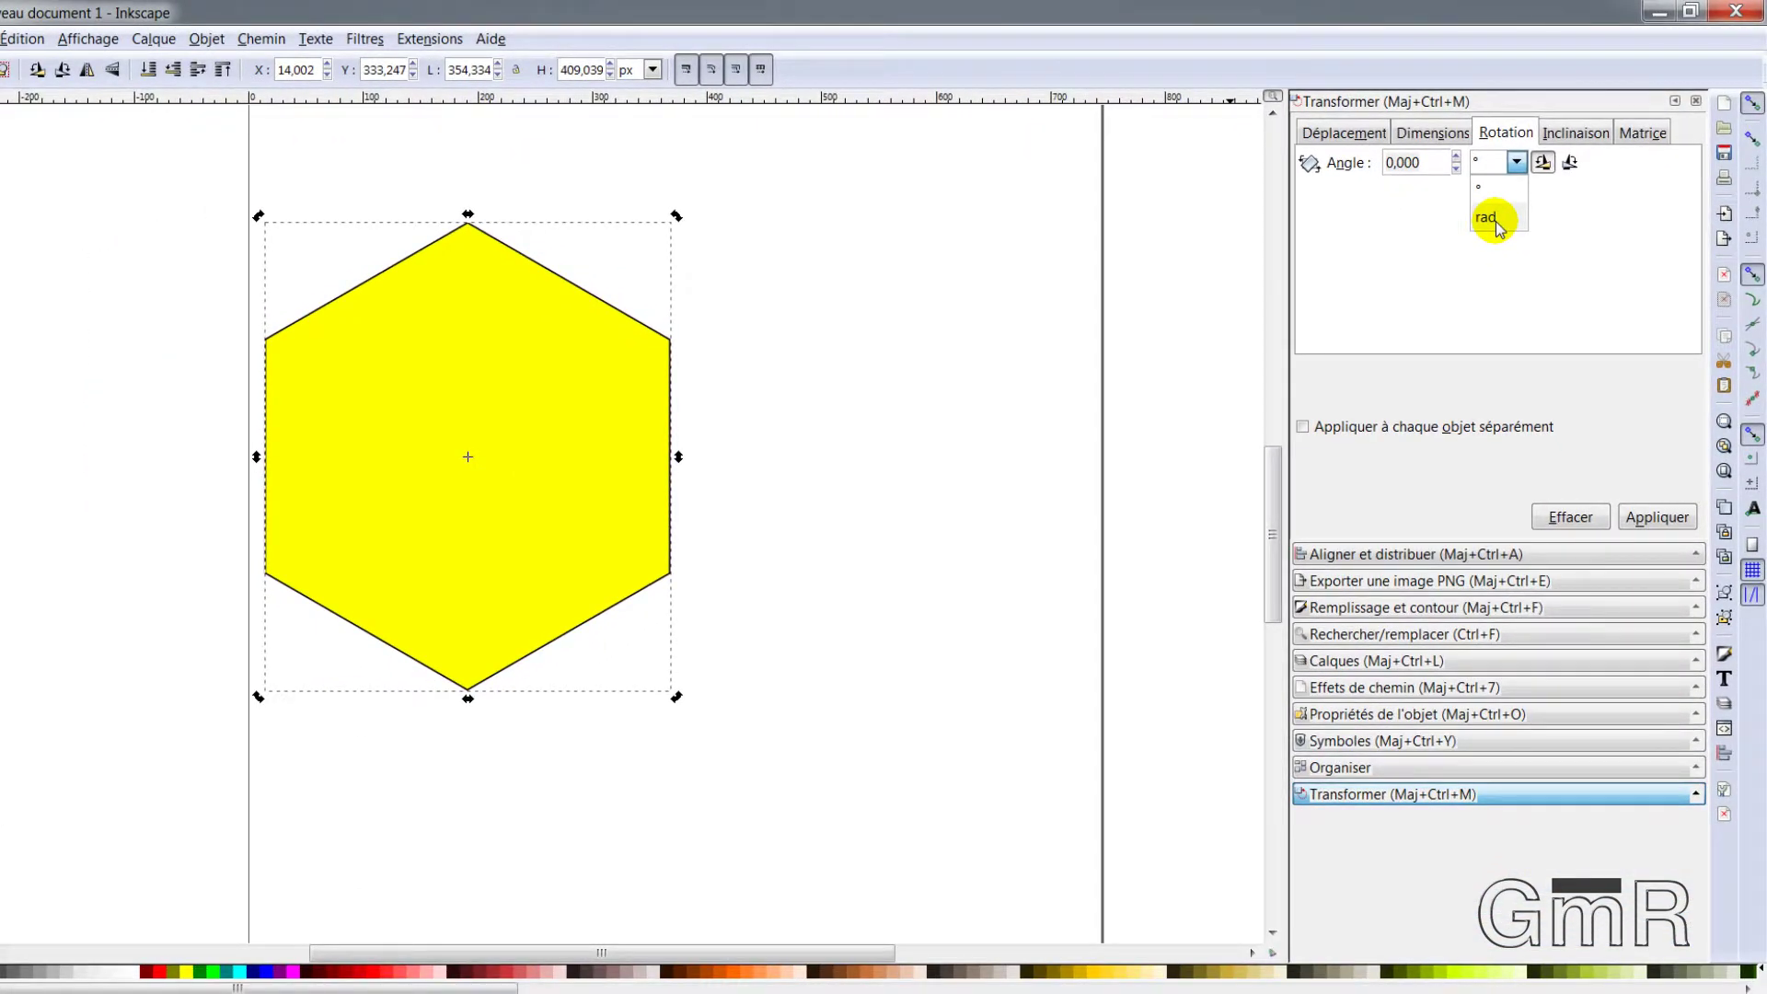
pyautogui.click(1488, 218)
pyautogui.doubleClick(1406, 163)
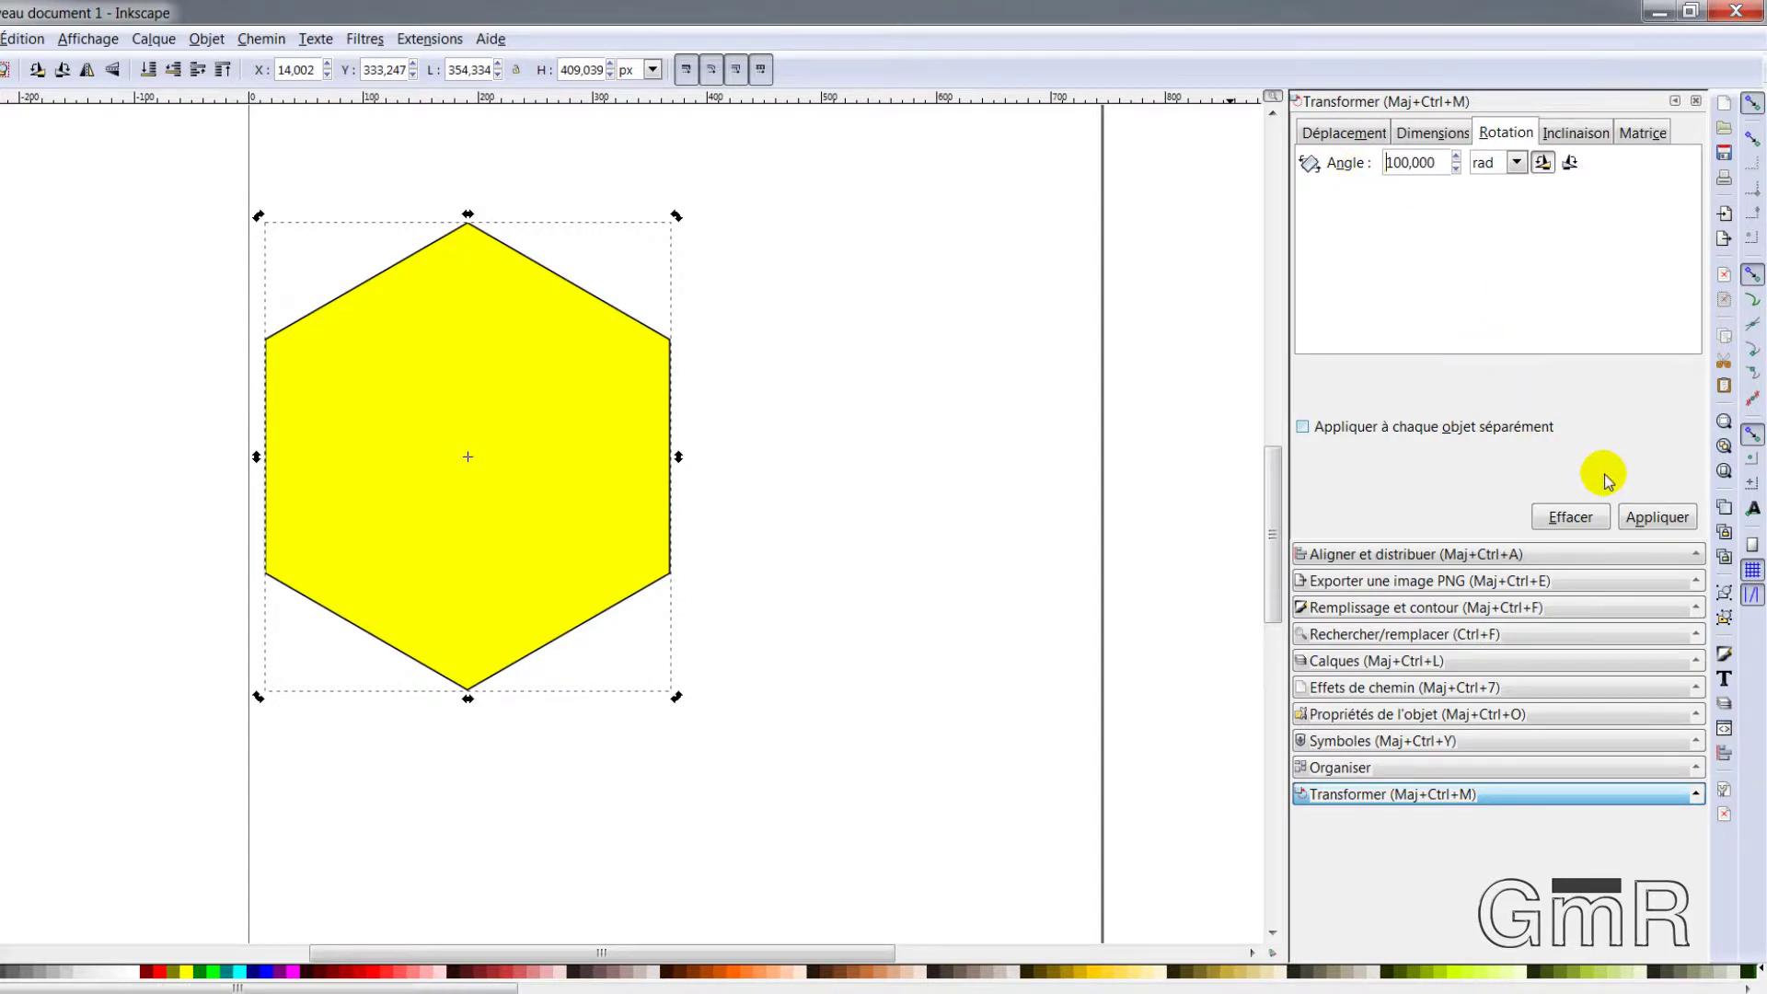
pyautogui.click(1647, 517)
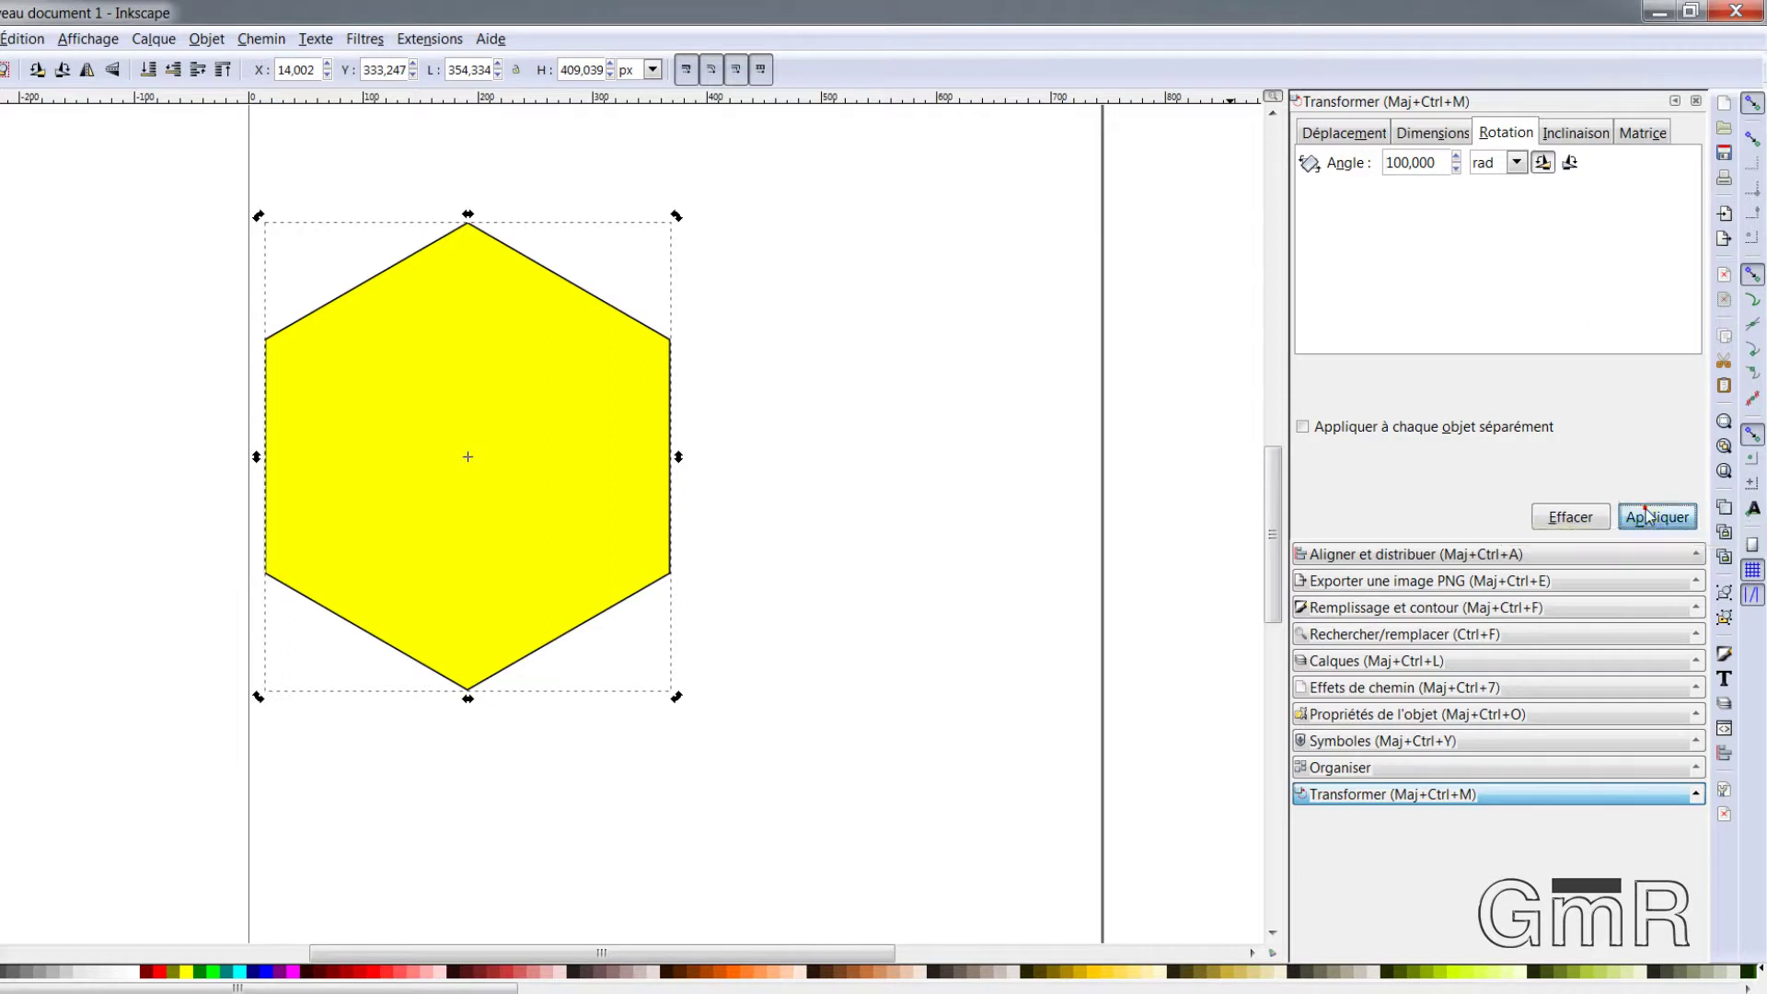
# Step: Set the rotation angle unit to degrees and the rotation direction to clockwise
pyautogui.click(1491, 165)
pyautogui.click(1499, 192)
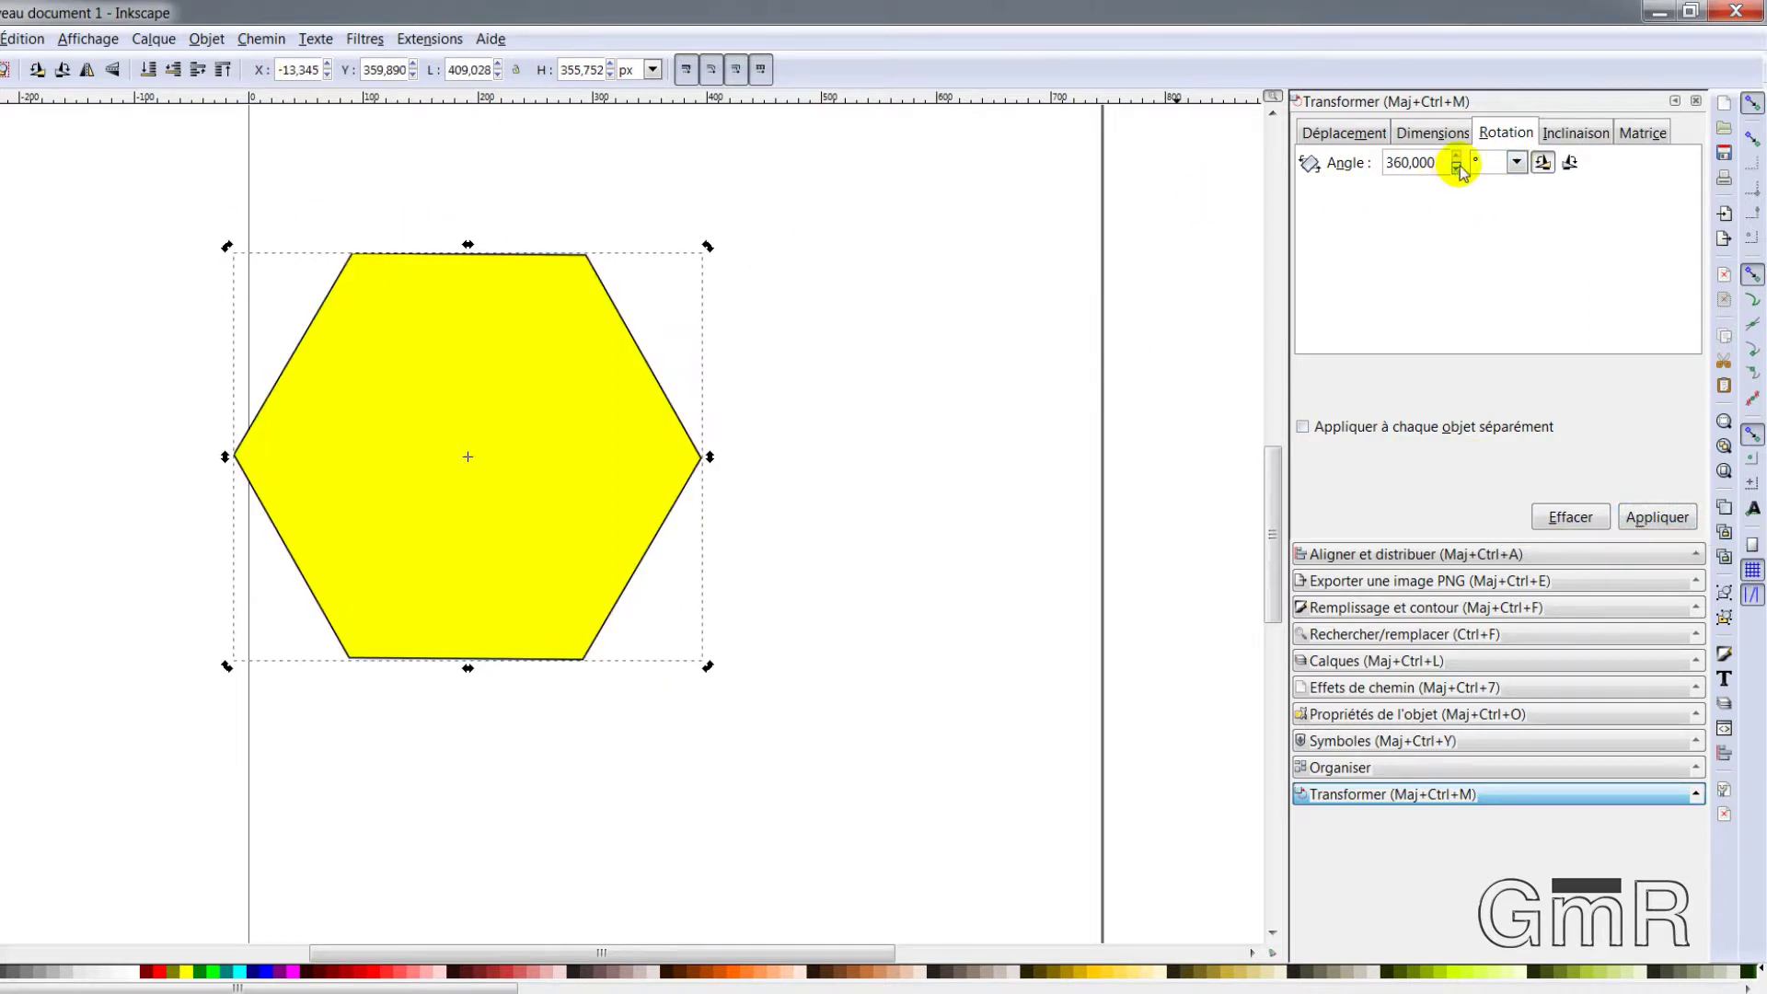
pyautogui.click(1570, 164)
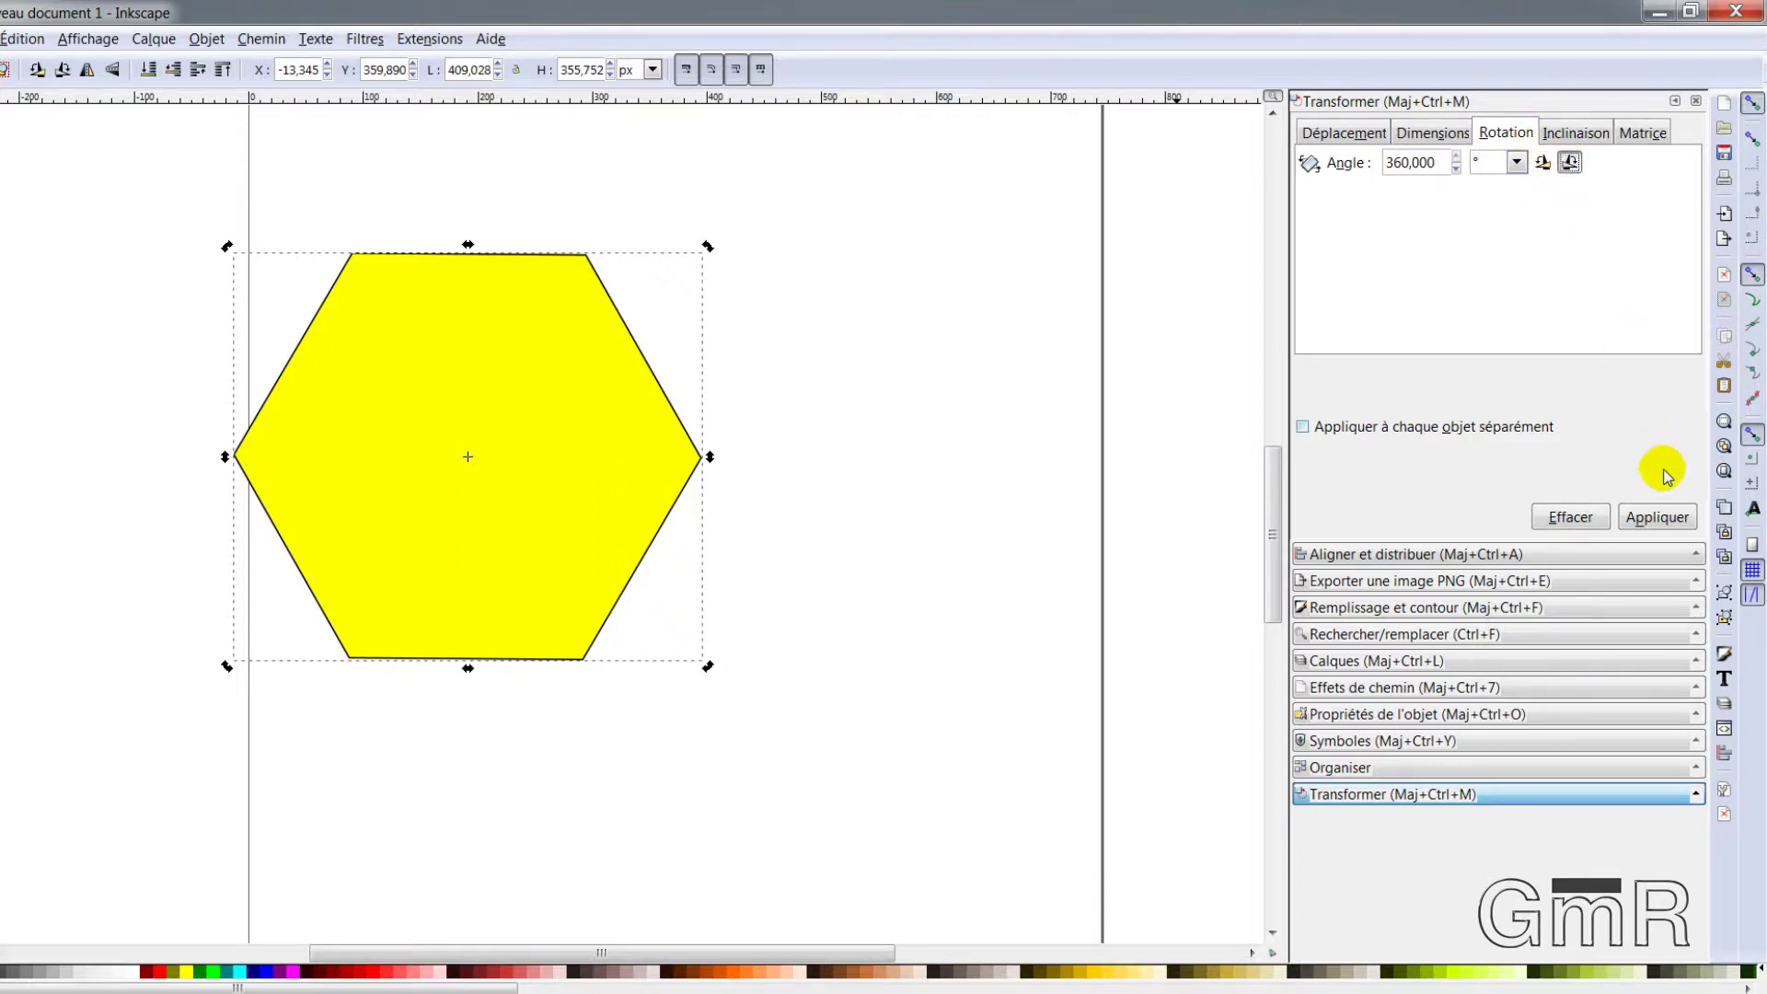
# Step: Show the skew settings and skew the hexagon horizontally by shifting its upper edge slightly to the right on the canvas
pyautogui.click(1579, 134)
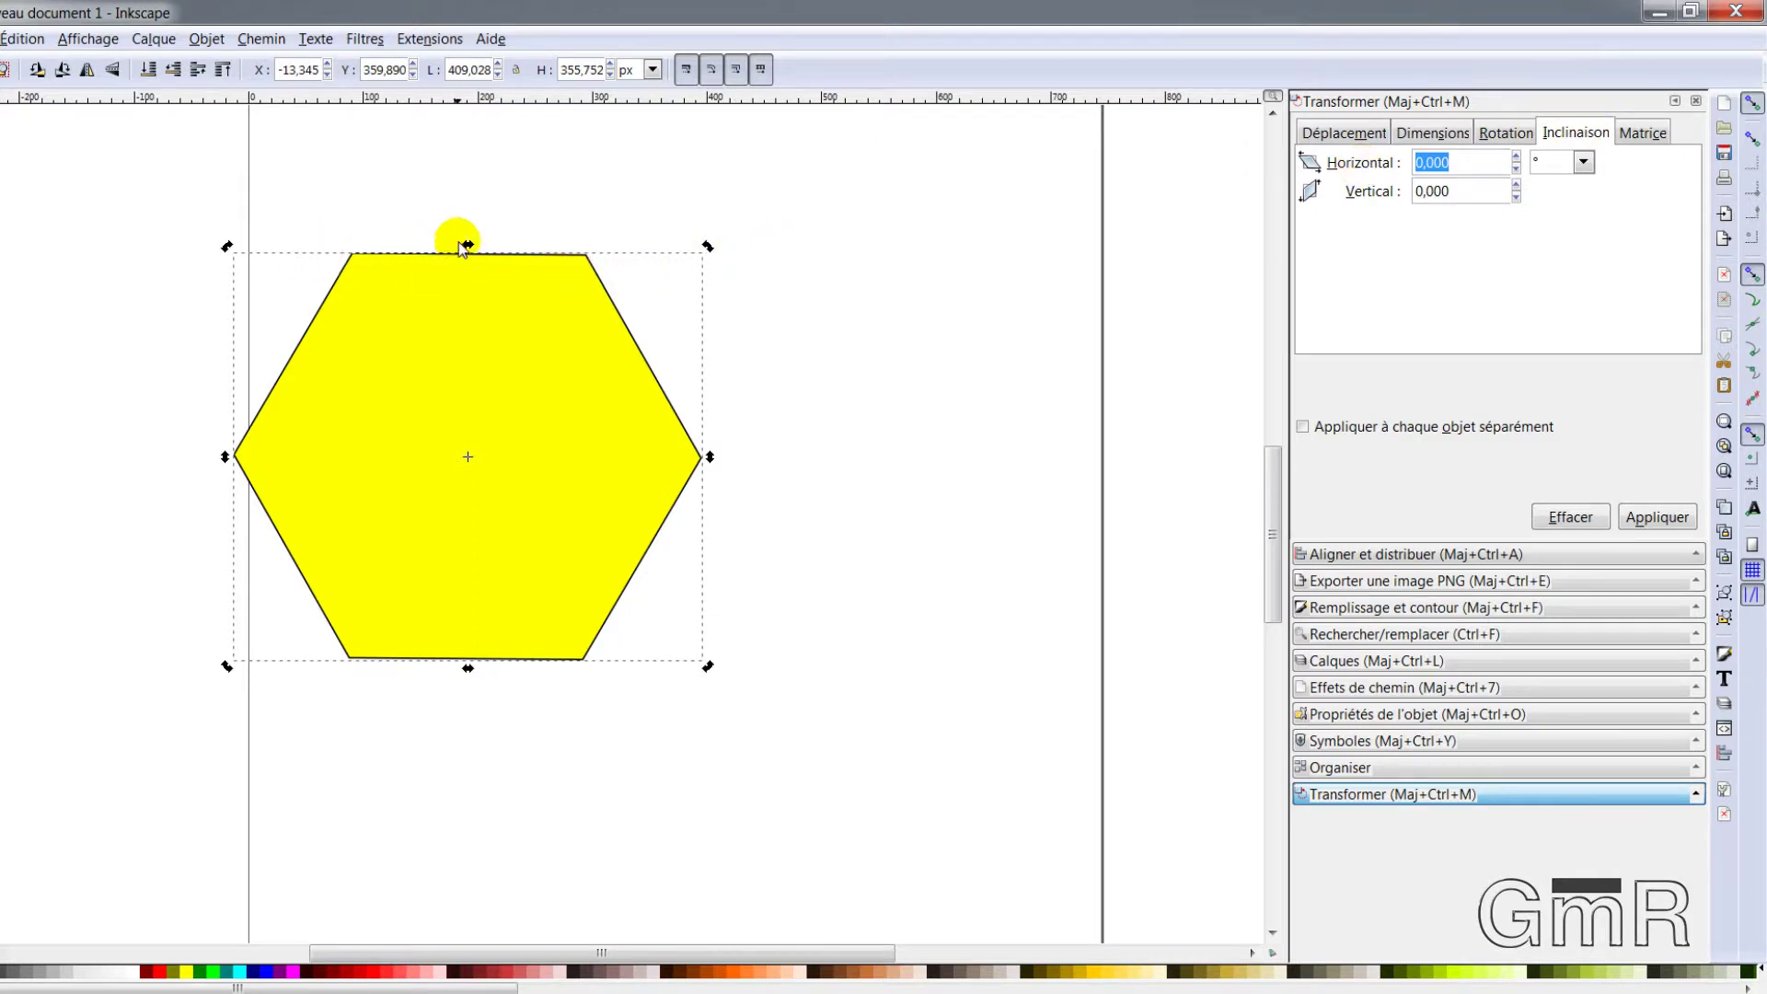
pyautogui.moveTo(468, 244); pyautogui.dragTo(508, 250)
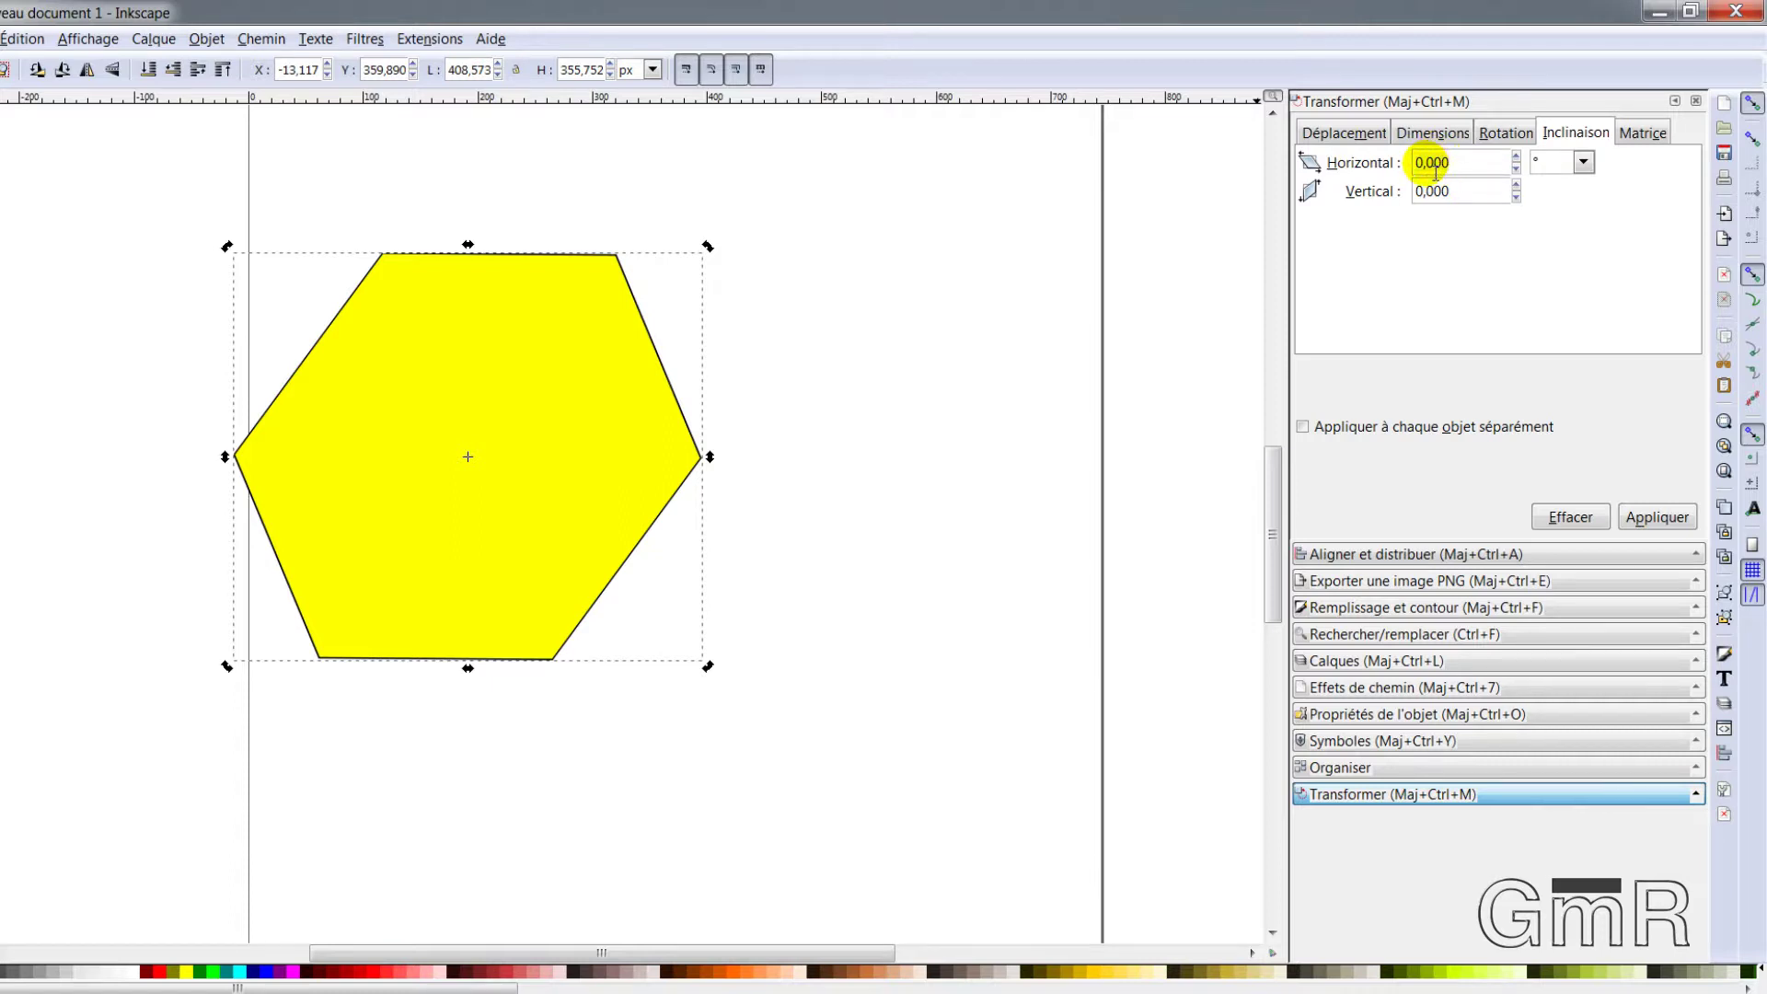
# Step: Undo the freehand skew and apply a horizontal skew of 2°, switching the skew unit to centimetres before applying
pyautogui.hotkey('ctrl', 'z')
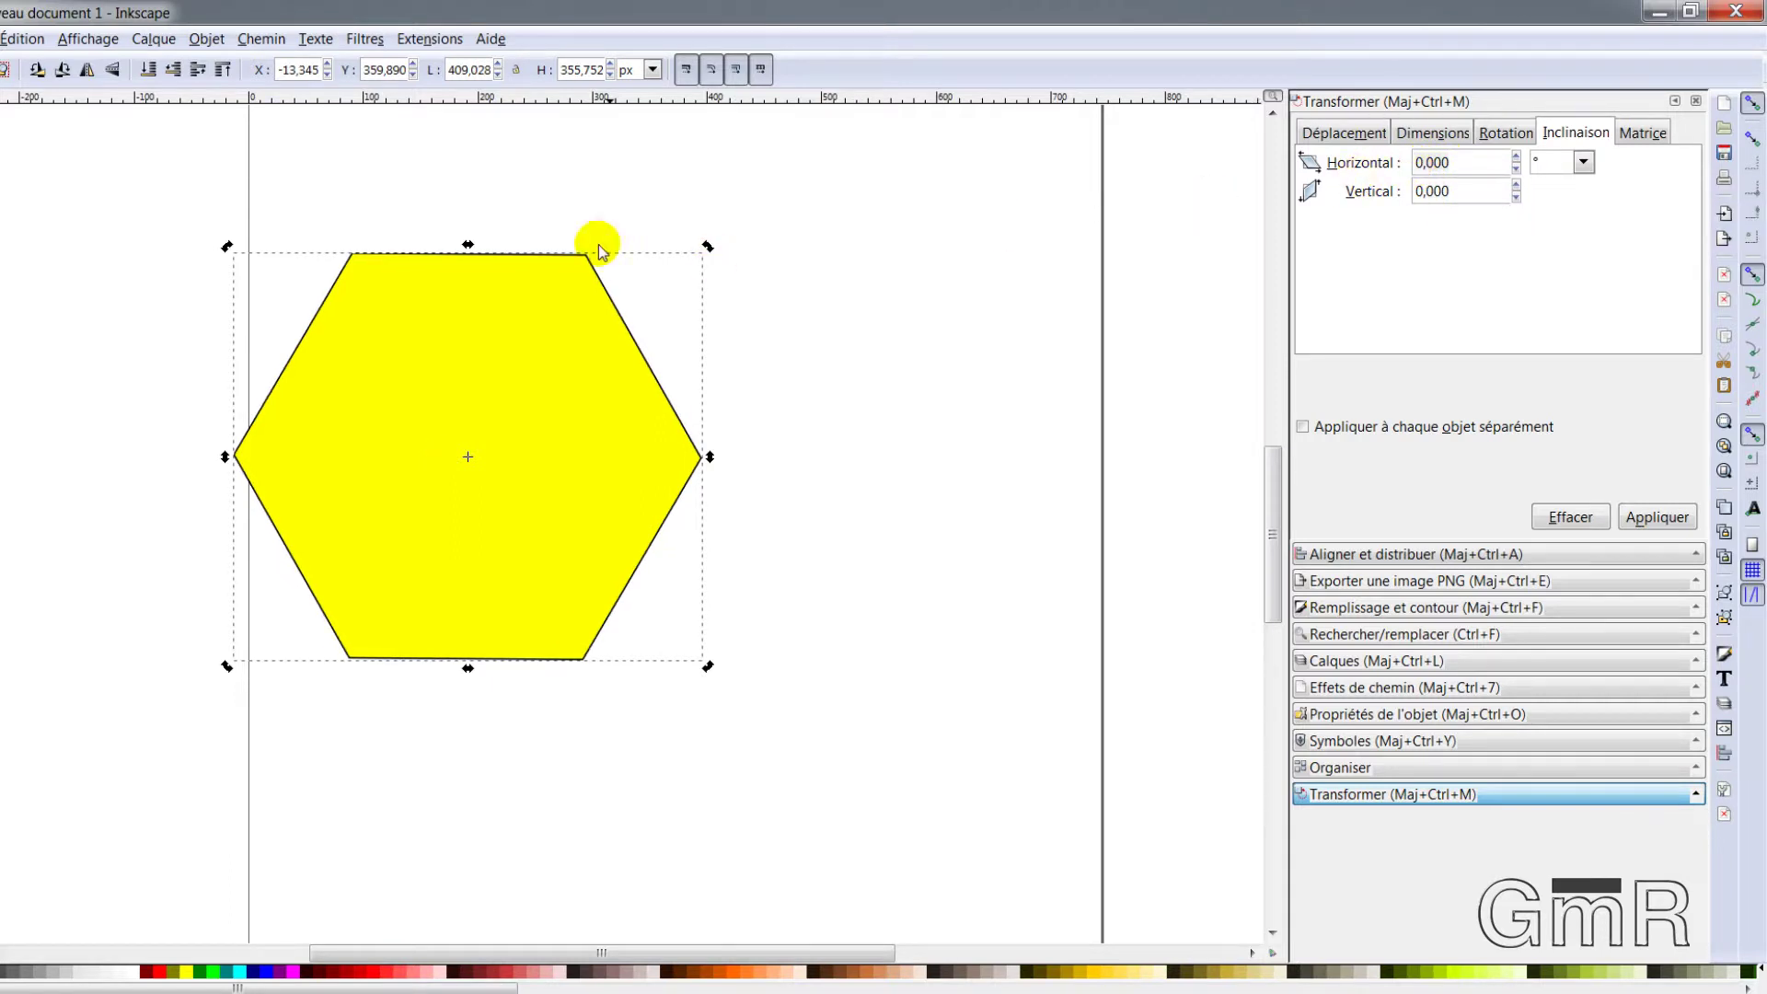
pyautogui.doubleClick(1464, 163)
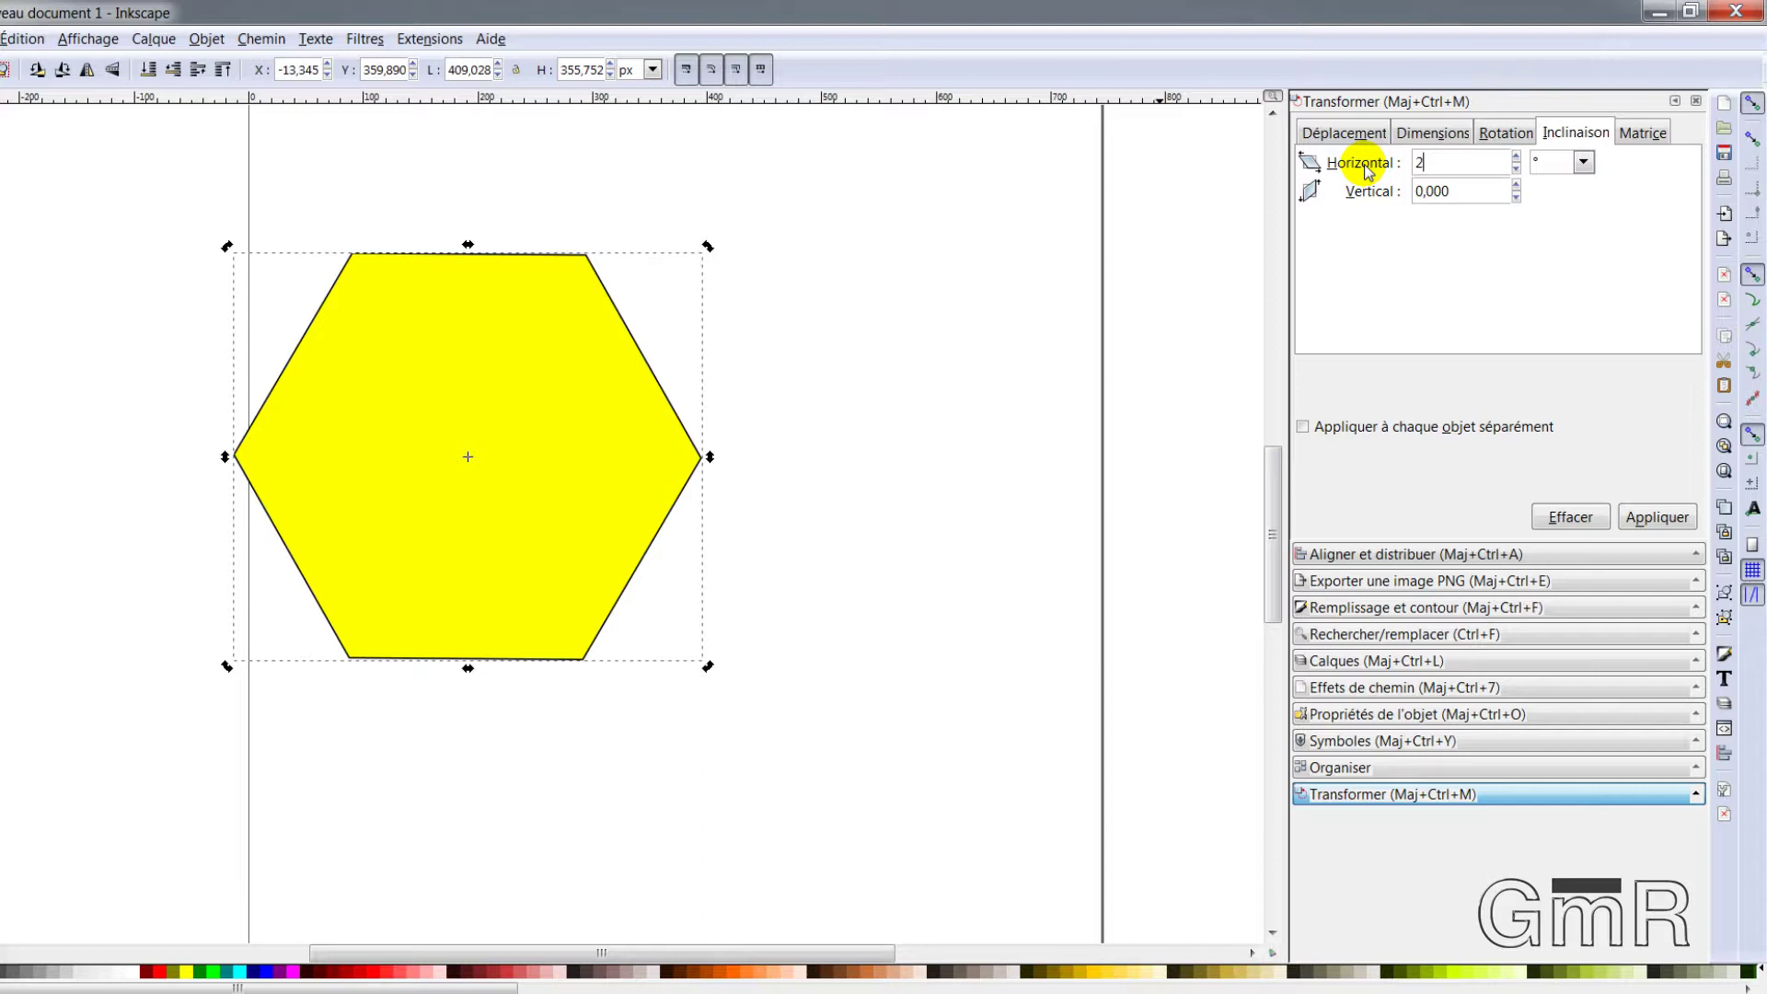
pyautogui.click(1585, 163)
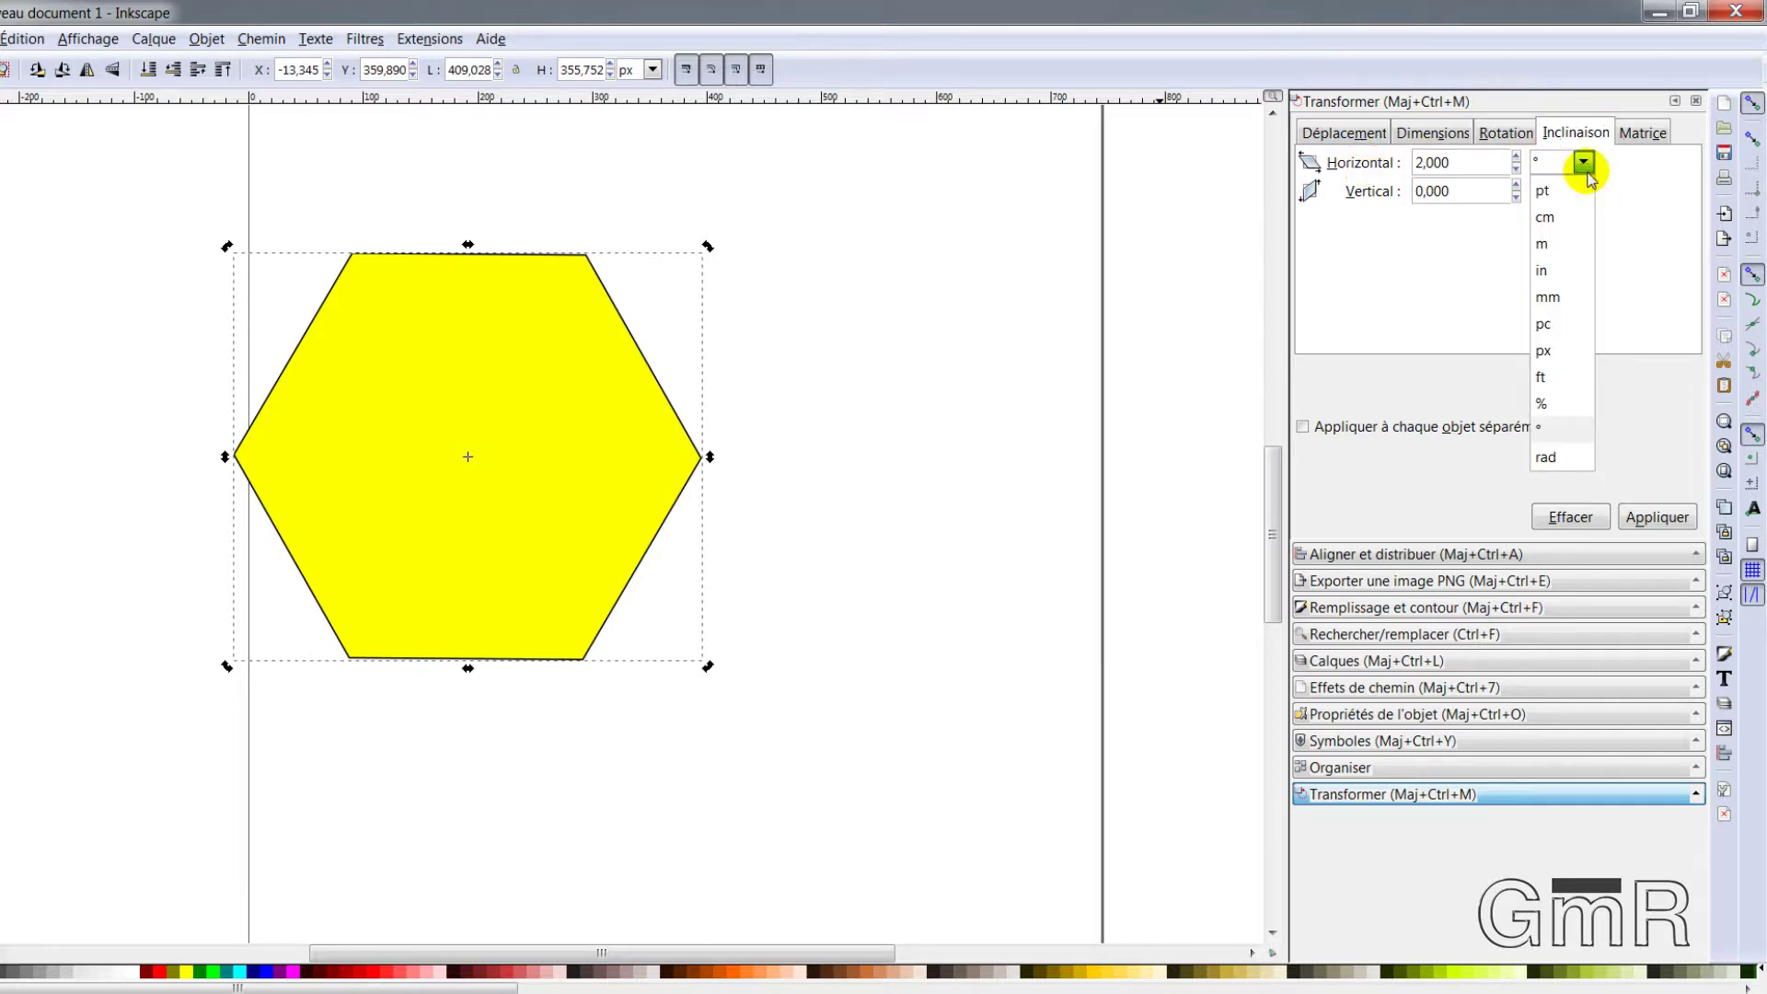
pyautogui.click(1564, 219)
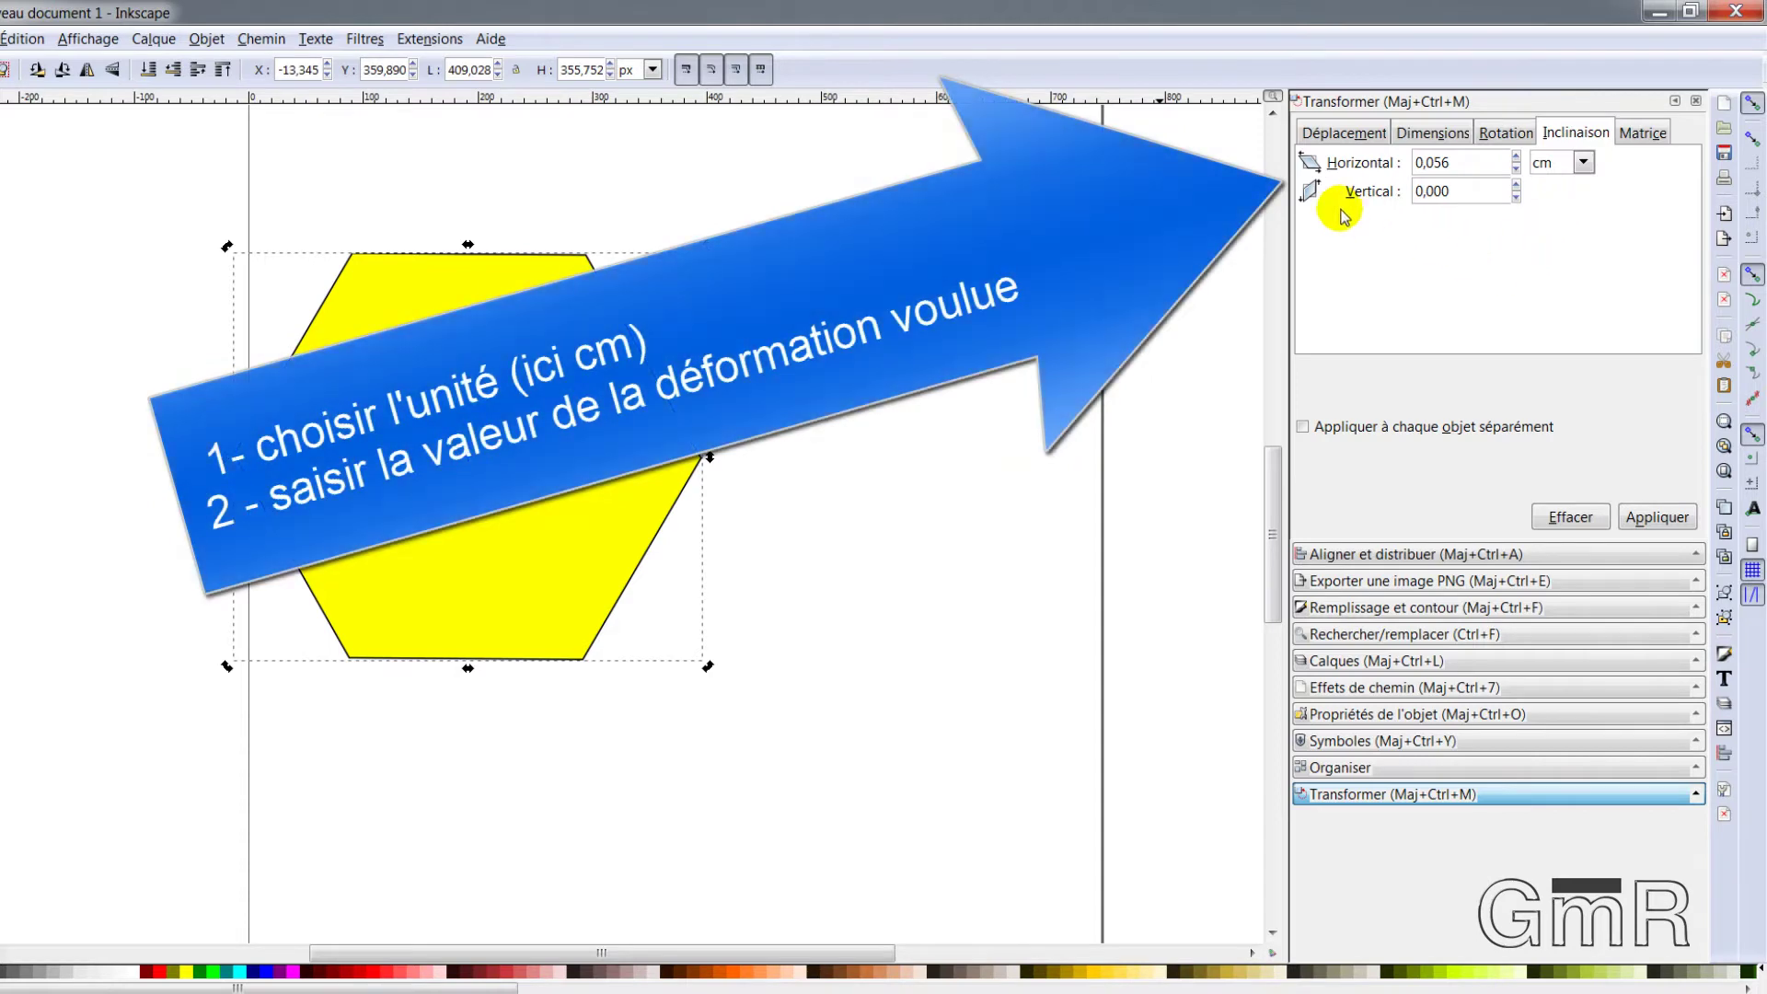
pyautogui.click(1662, 518)
pyautogui.click(1663, 518)
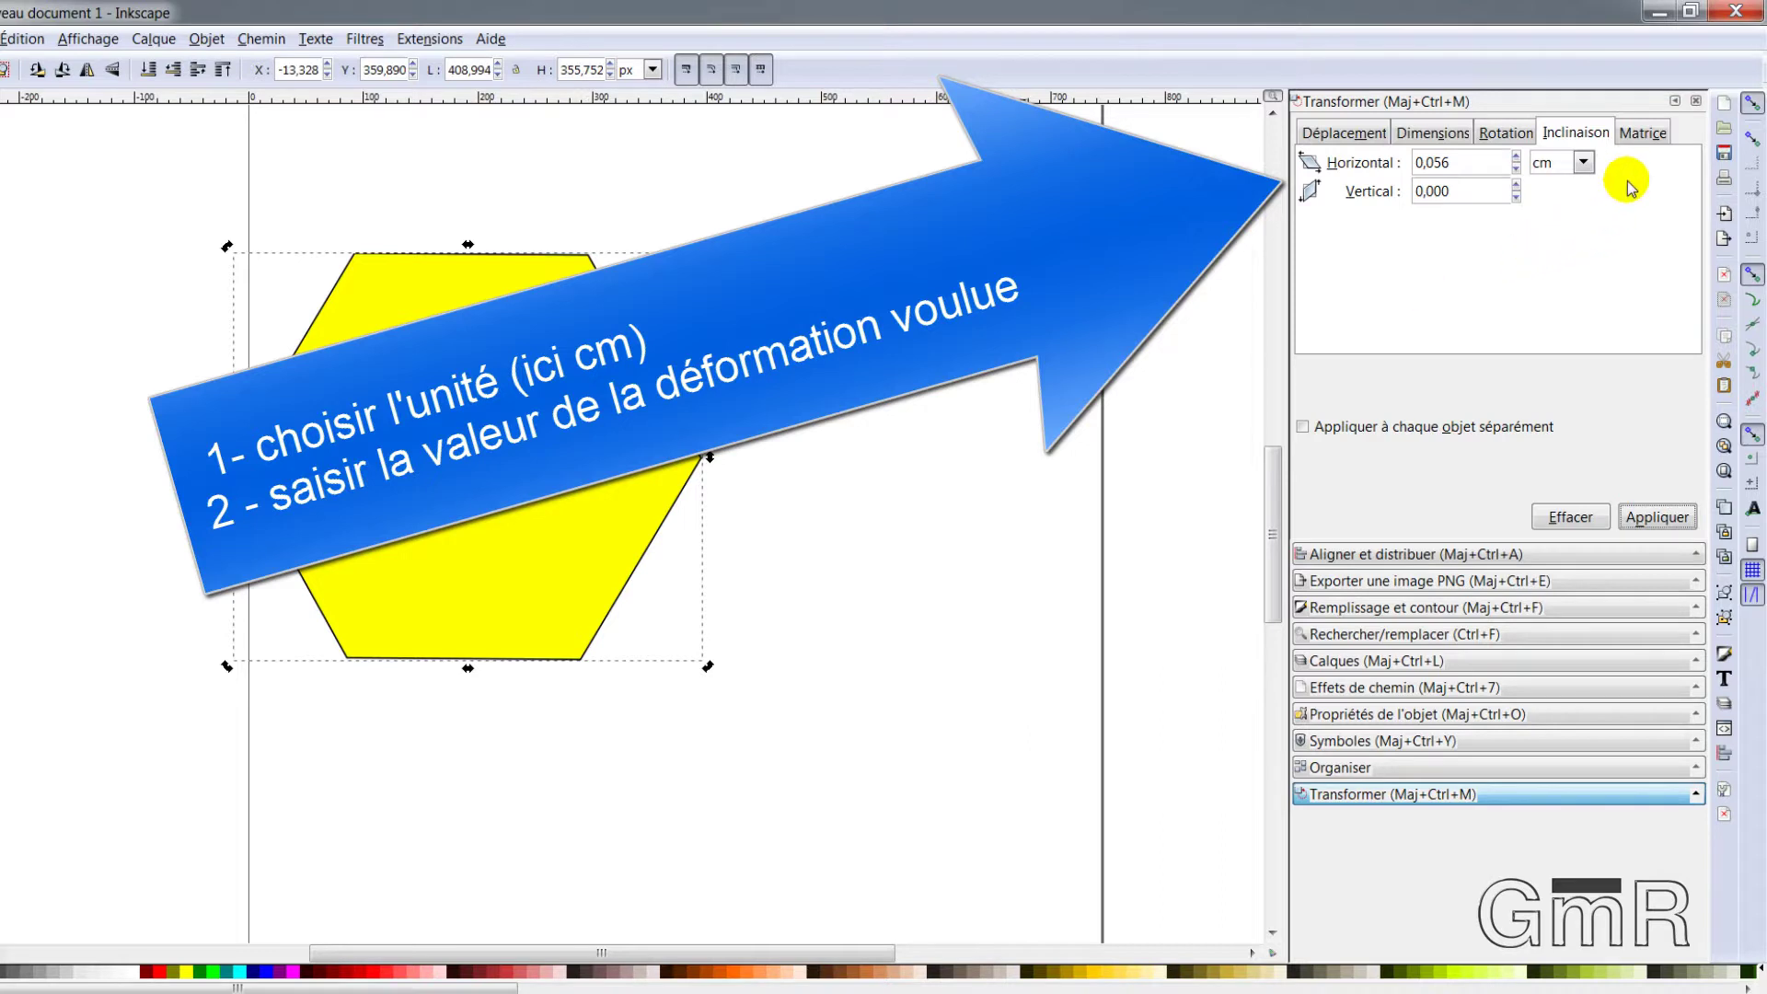
# Step: Skew the hexagon horizontally by 2 cm, keeping centimetres as the unit and the vertical skew at 0
pyautogui.click(1583, 162)
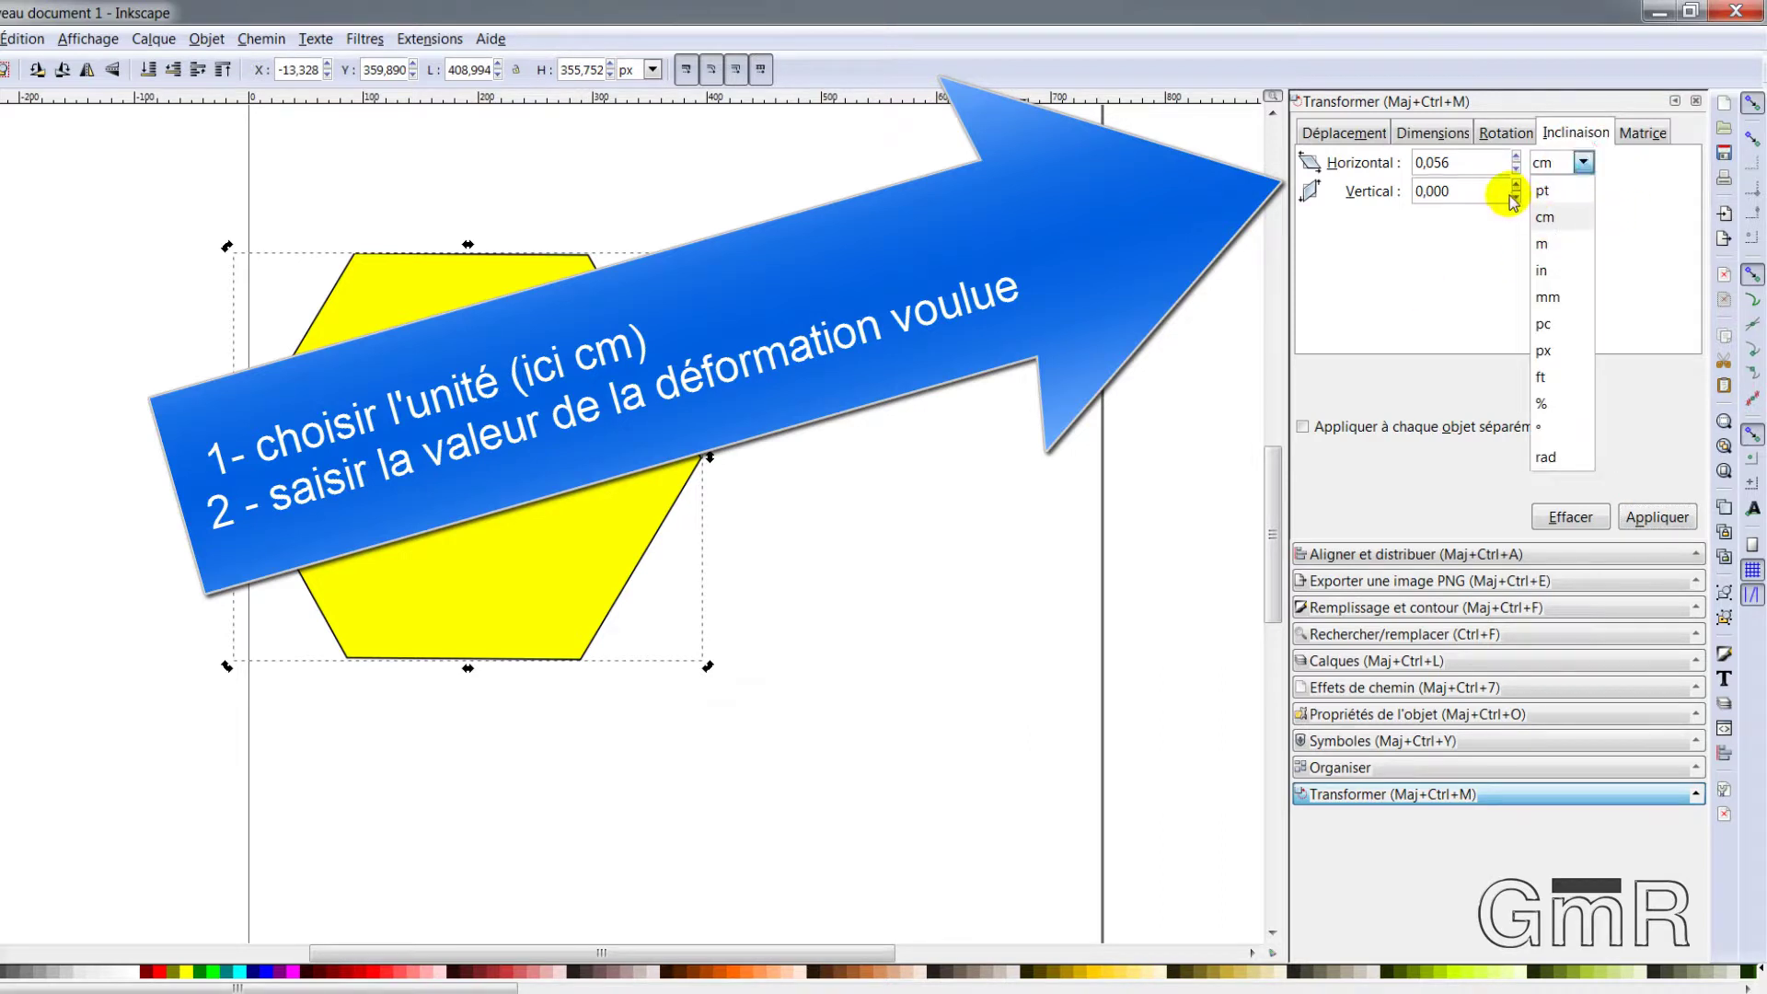
pyautogui.click(1562, 217)
pyautogui.write('2')
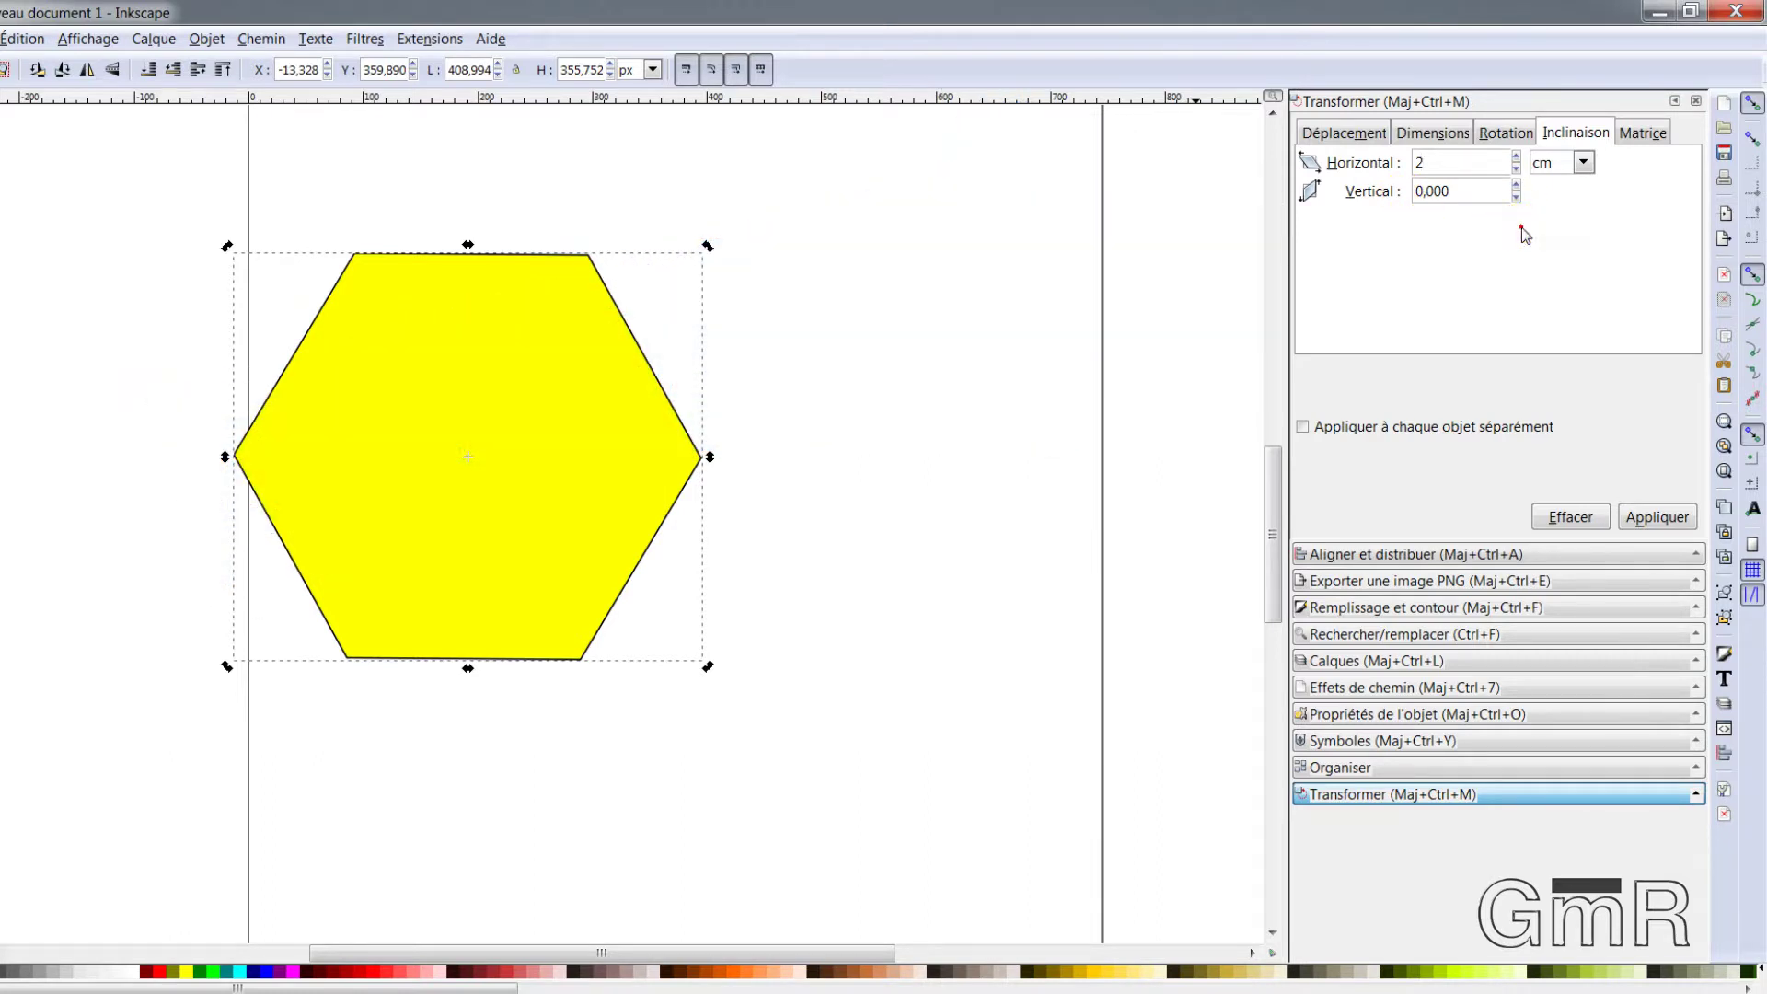
pyautogui.click(1470, 190)
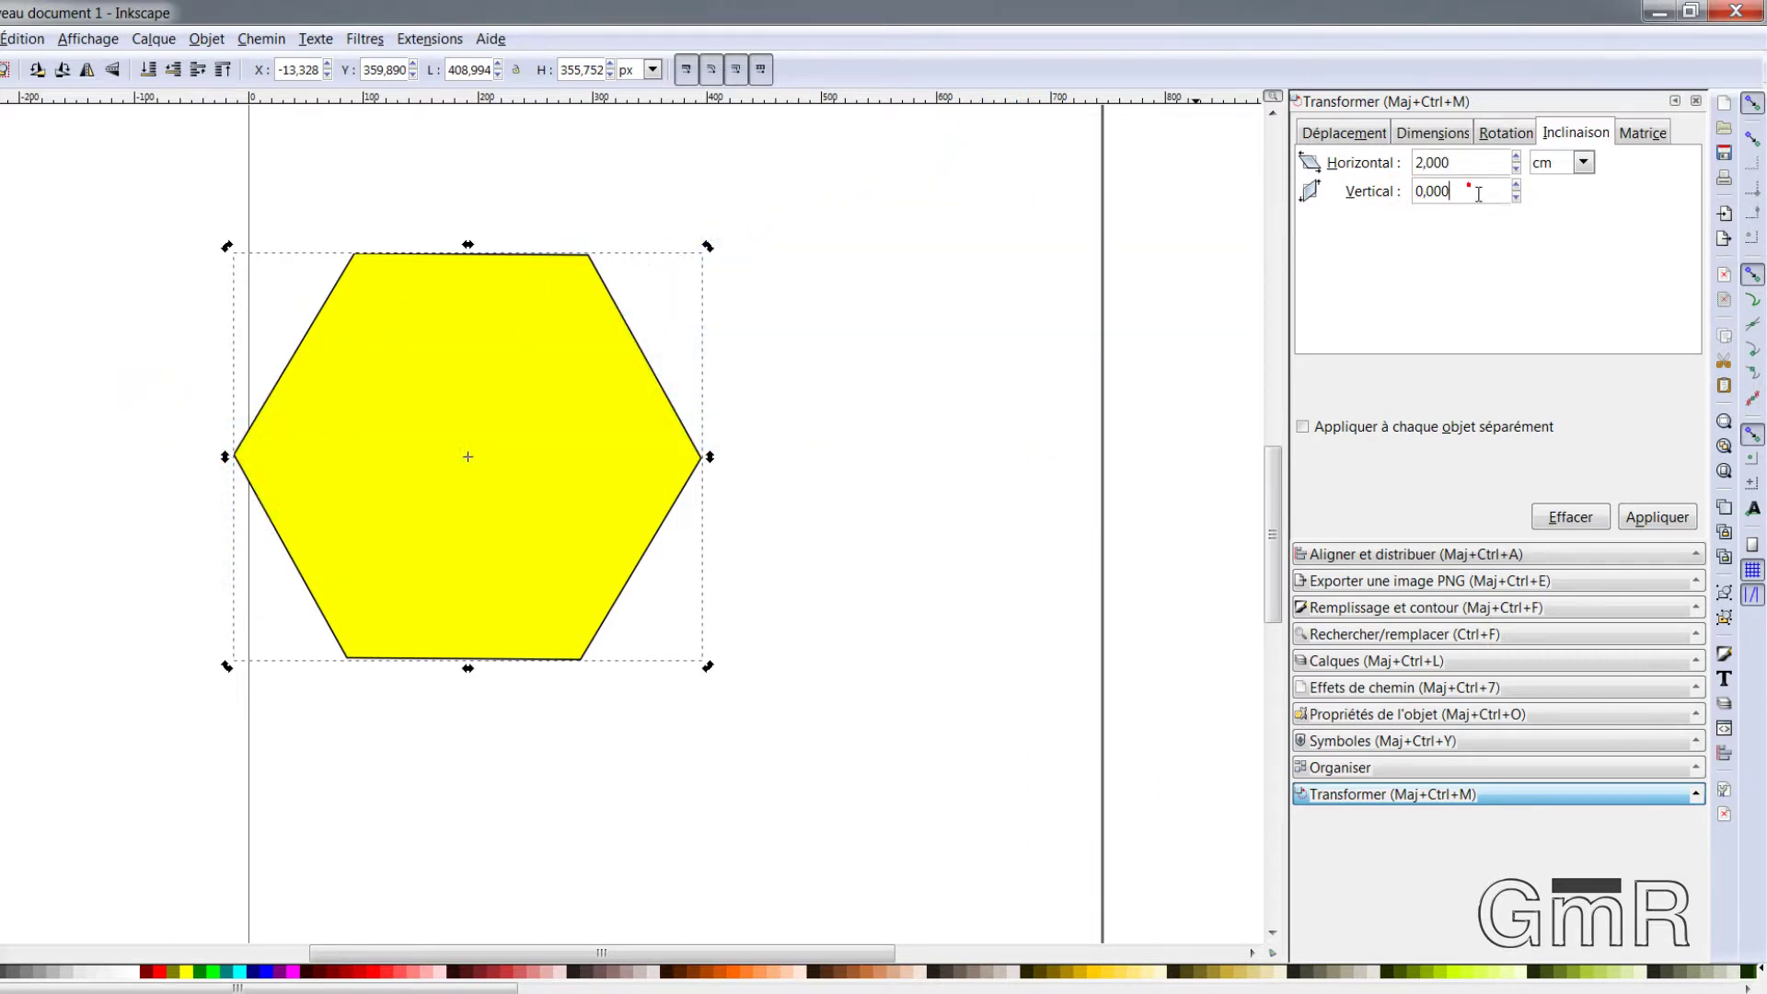
pyautogui.click(1657, 519)
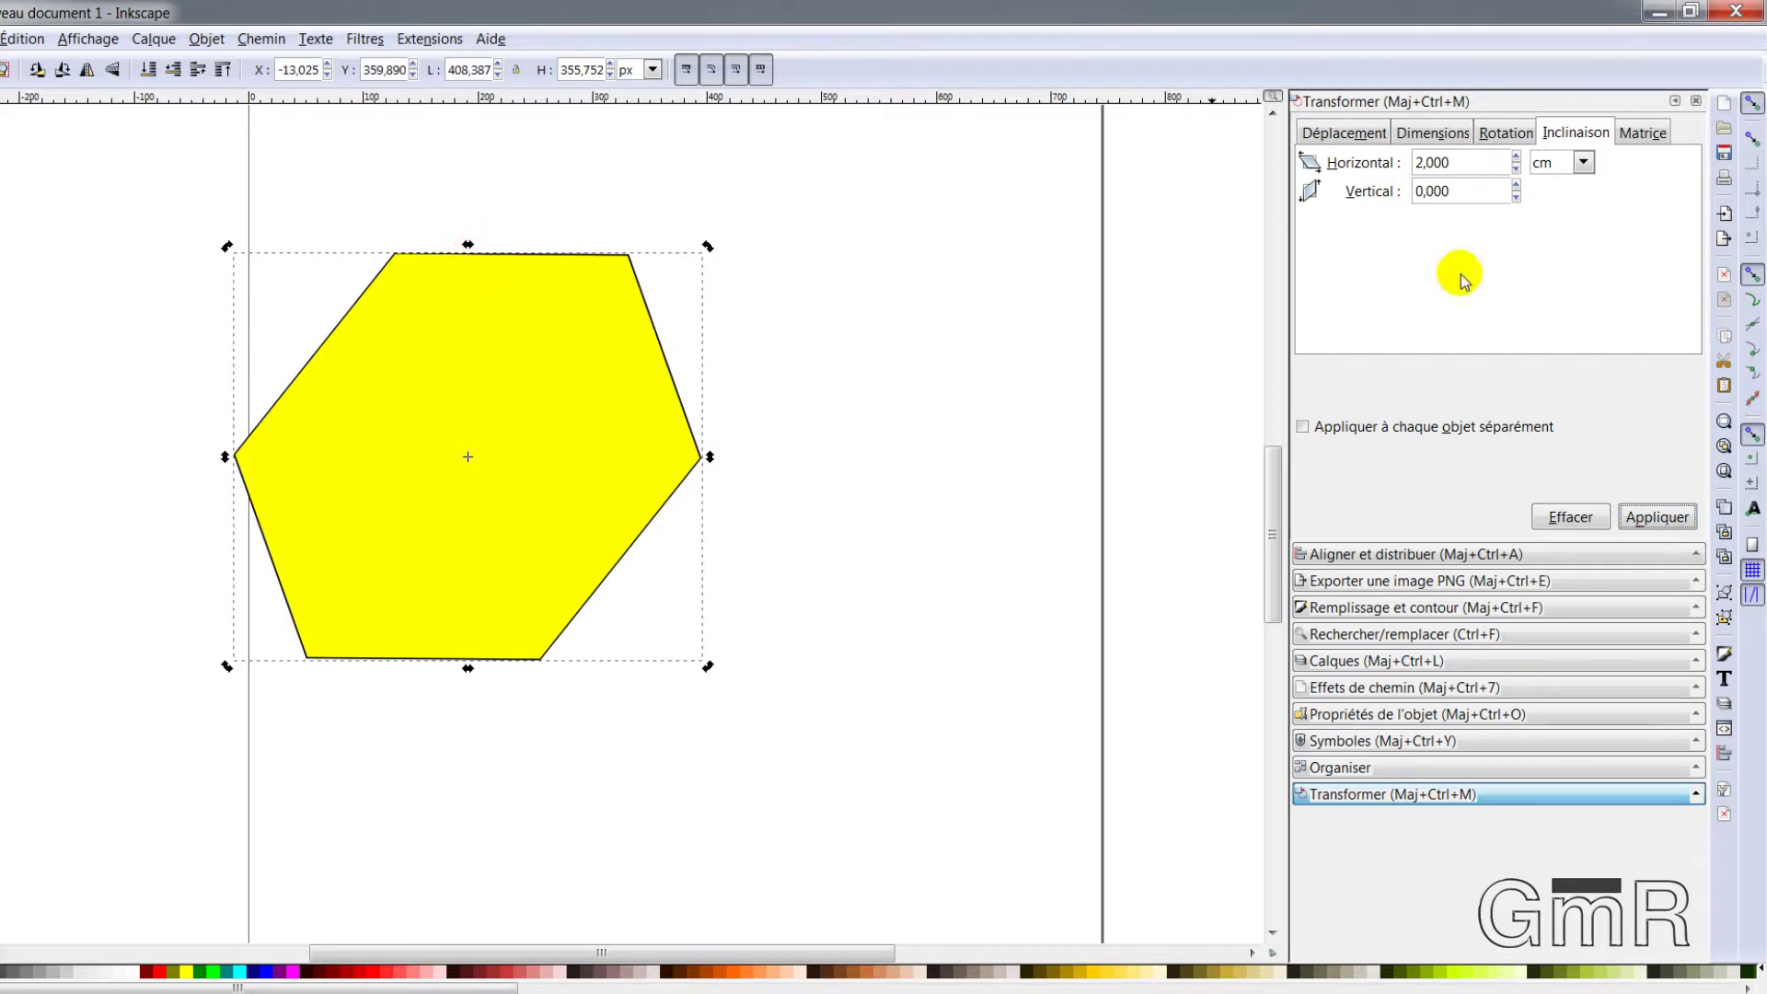
# Step: Show the transformation matrix settings and apply a matrix with element A set to 2 to the hexagon
pyautogui.click(1644, 134)
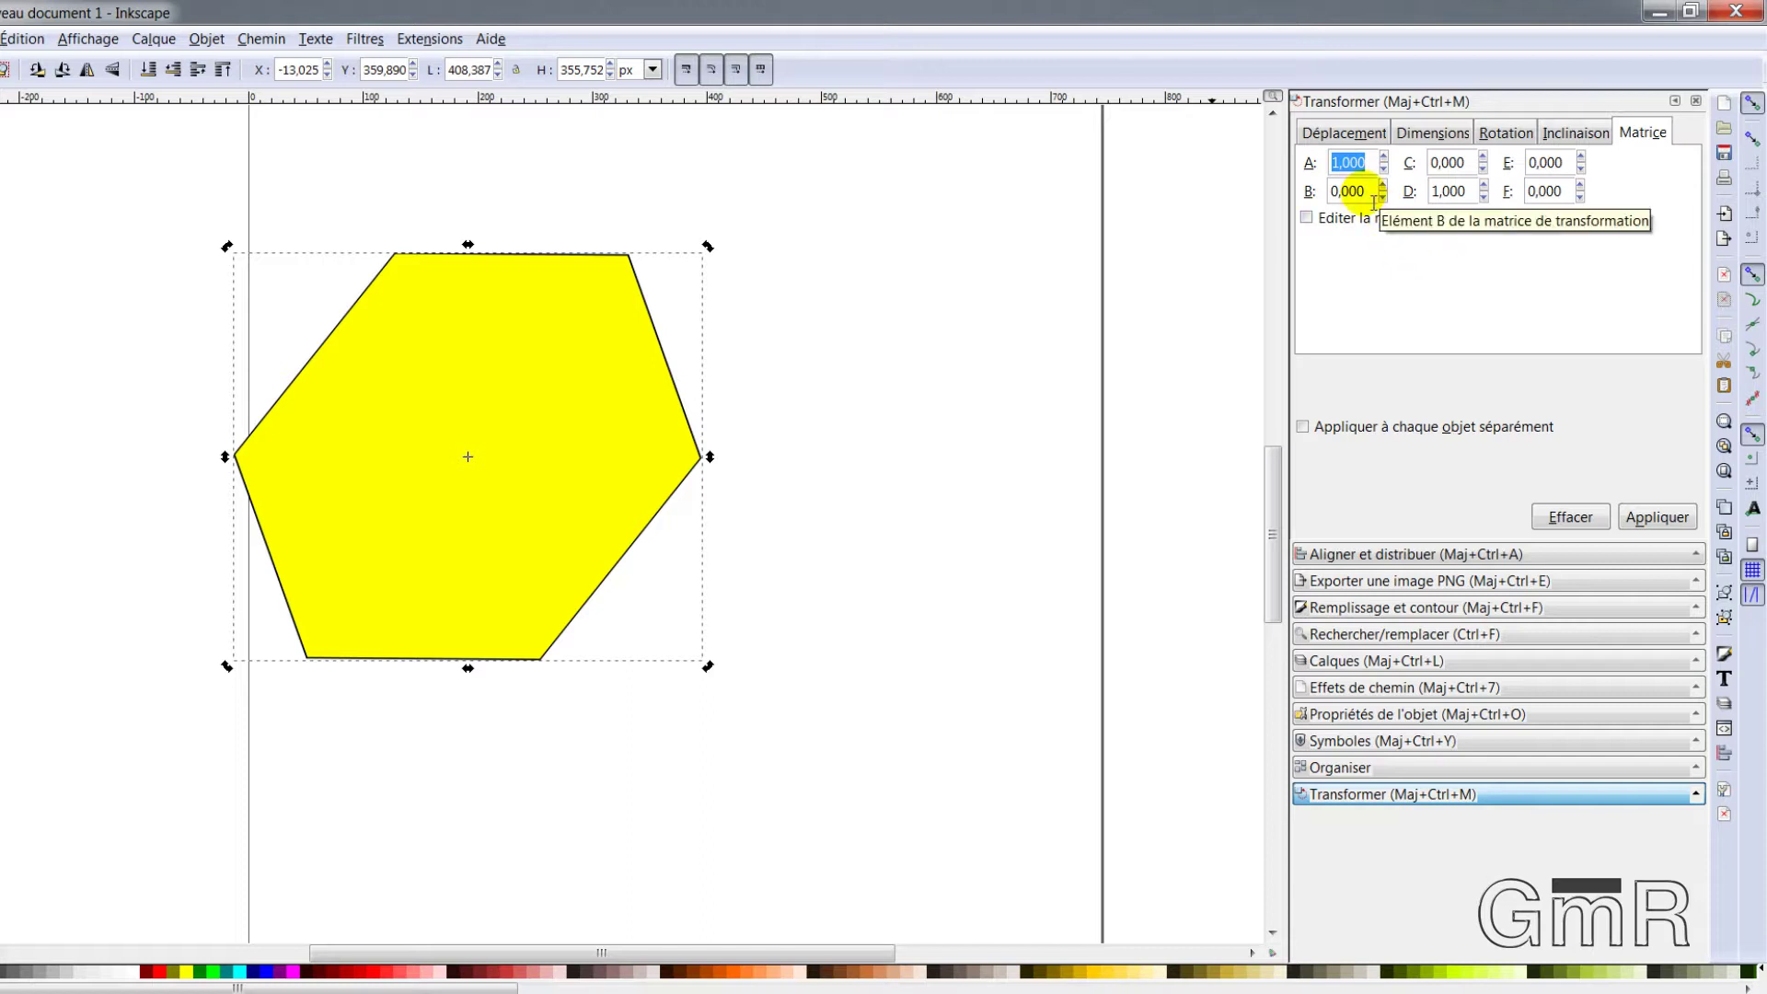
pyautogui.write('2')
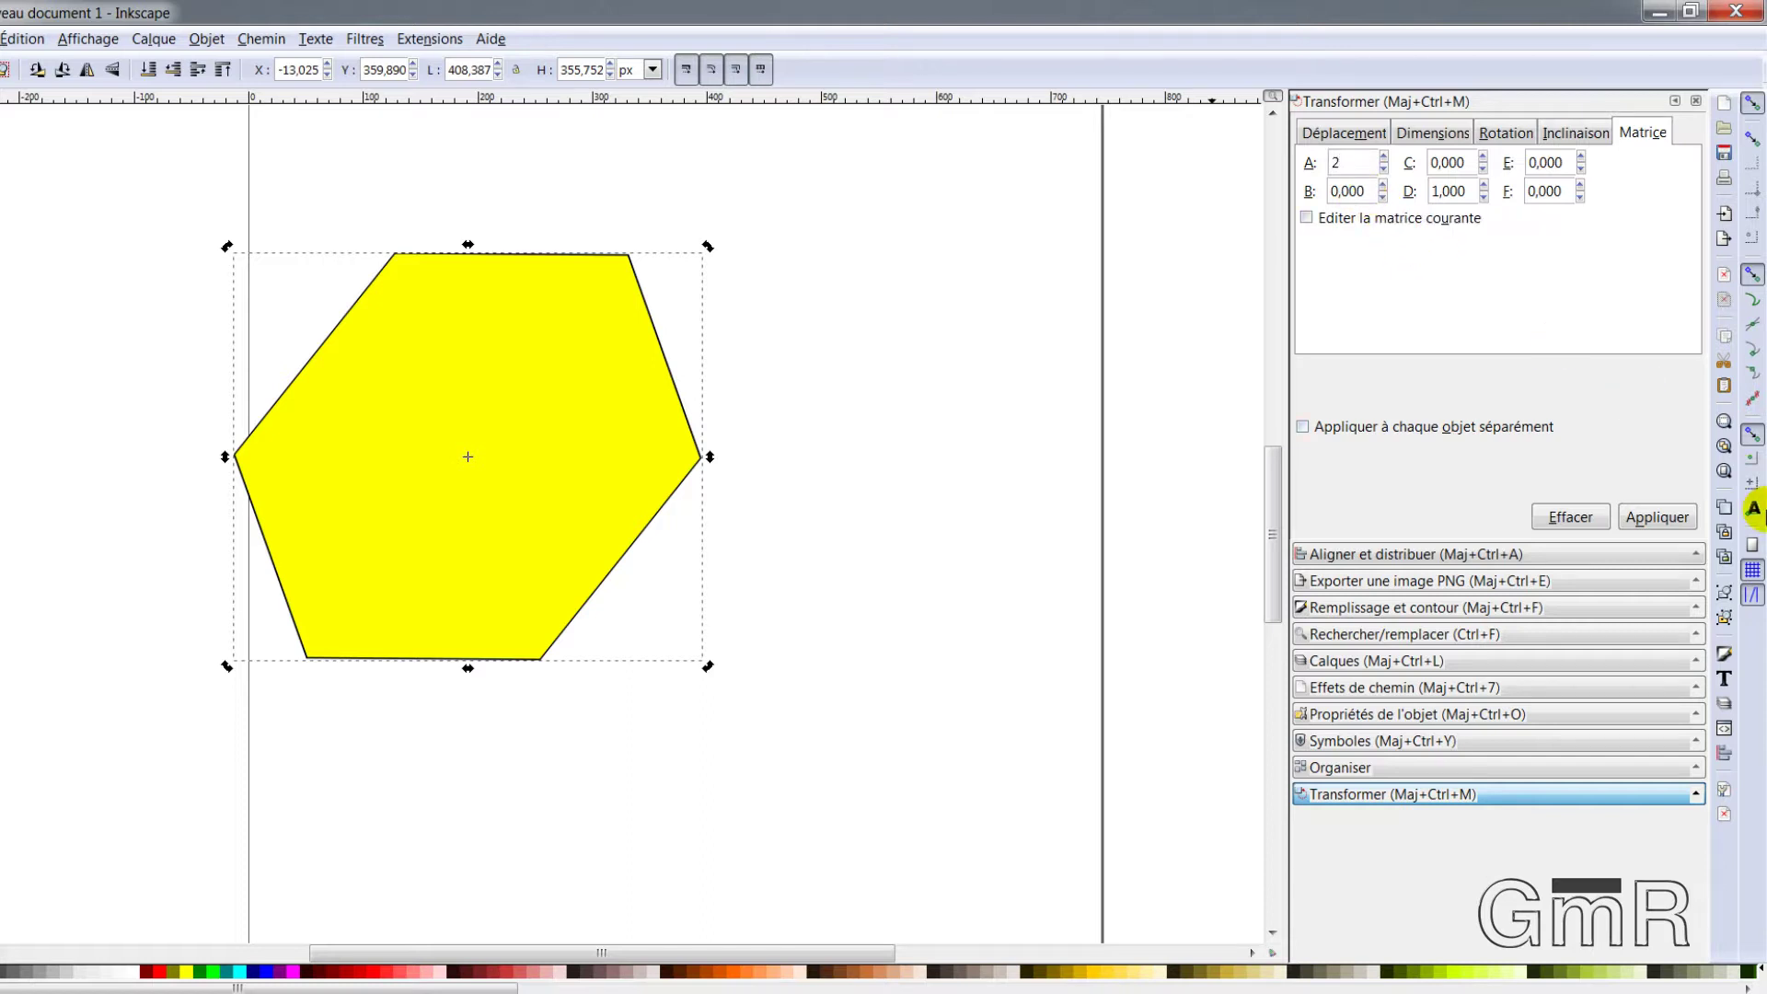
pyautogui.click(1669, 518)
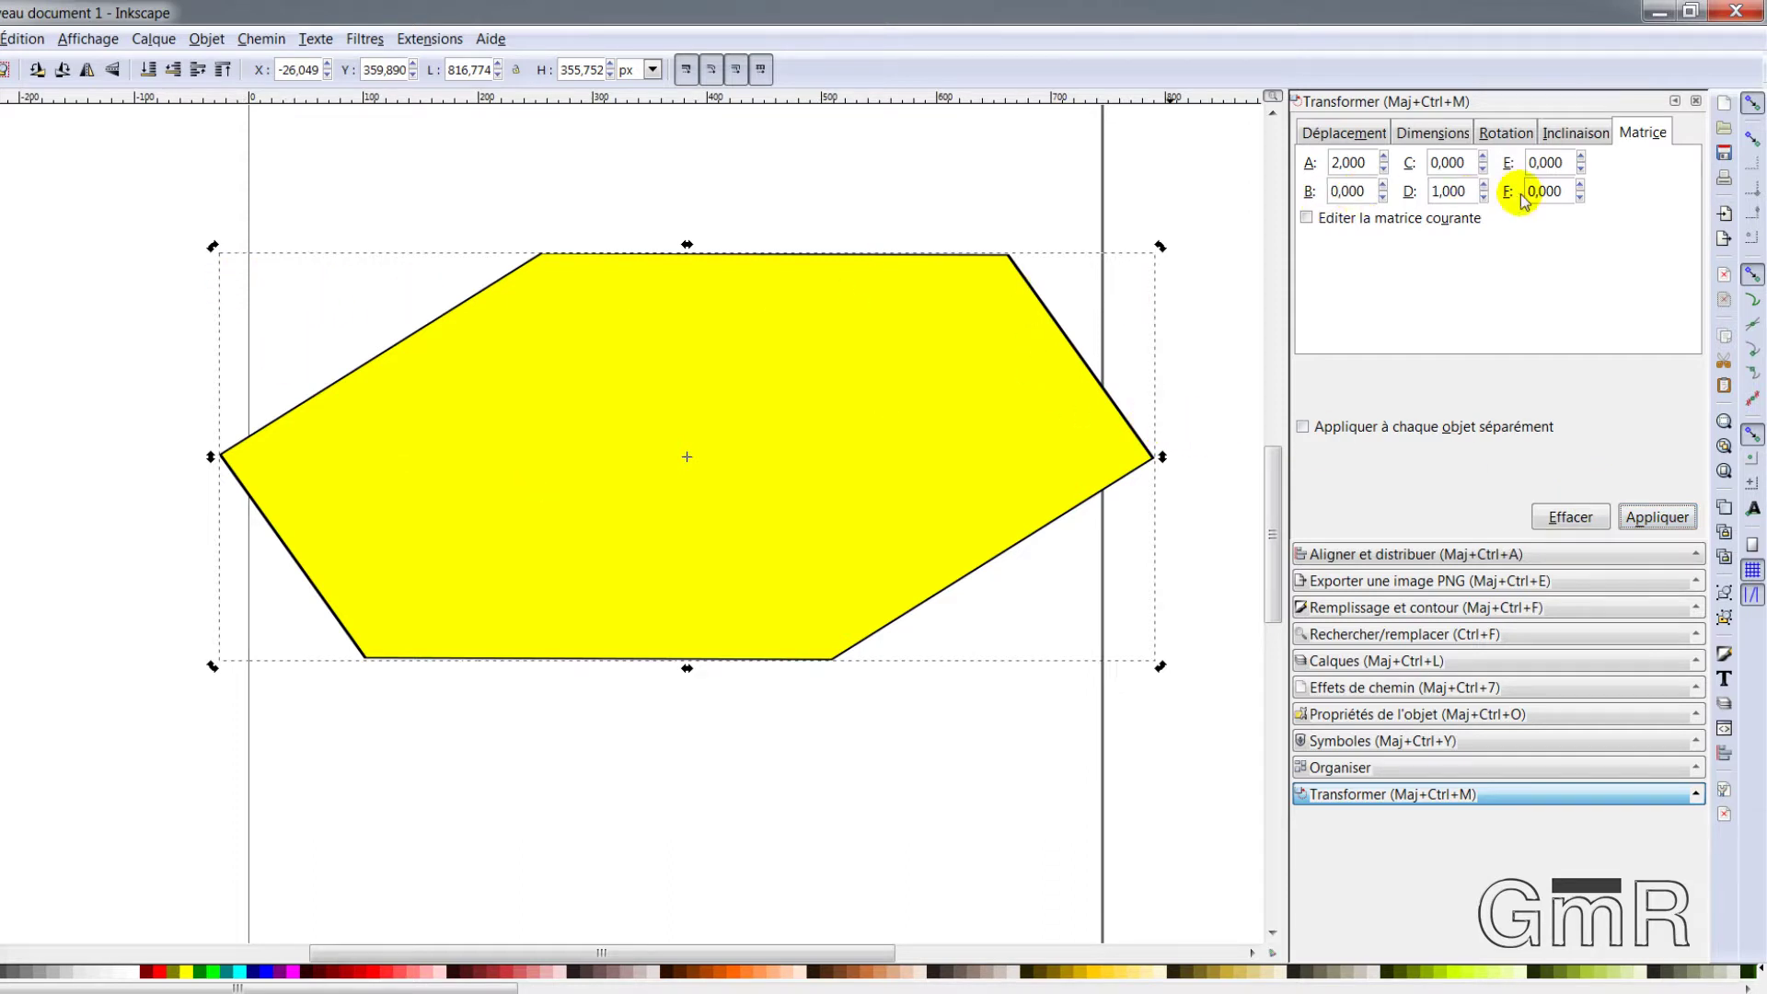
pyautogui.click(1555, 190)
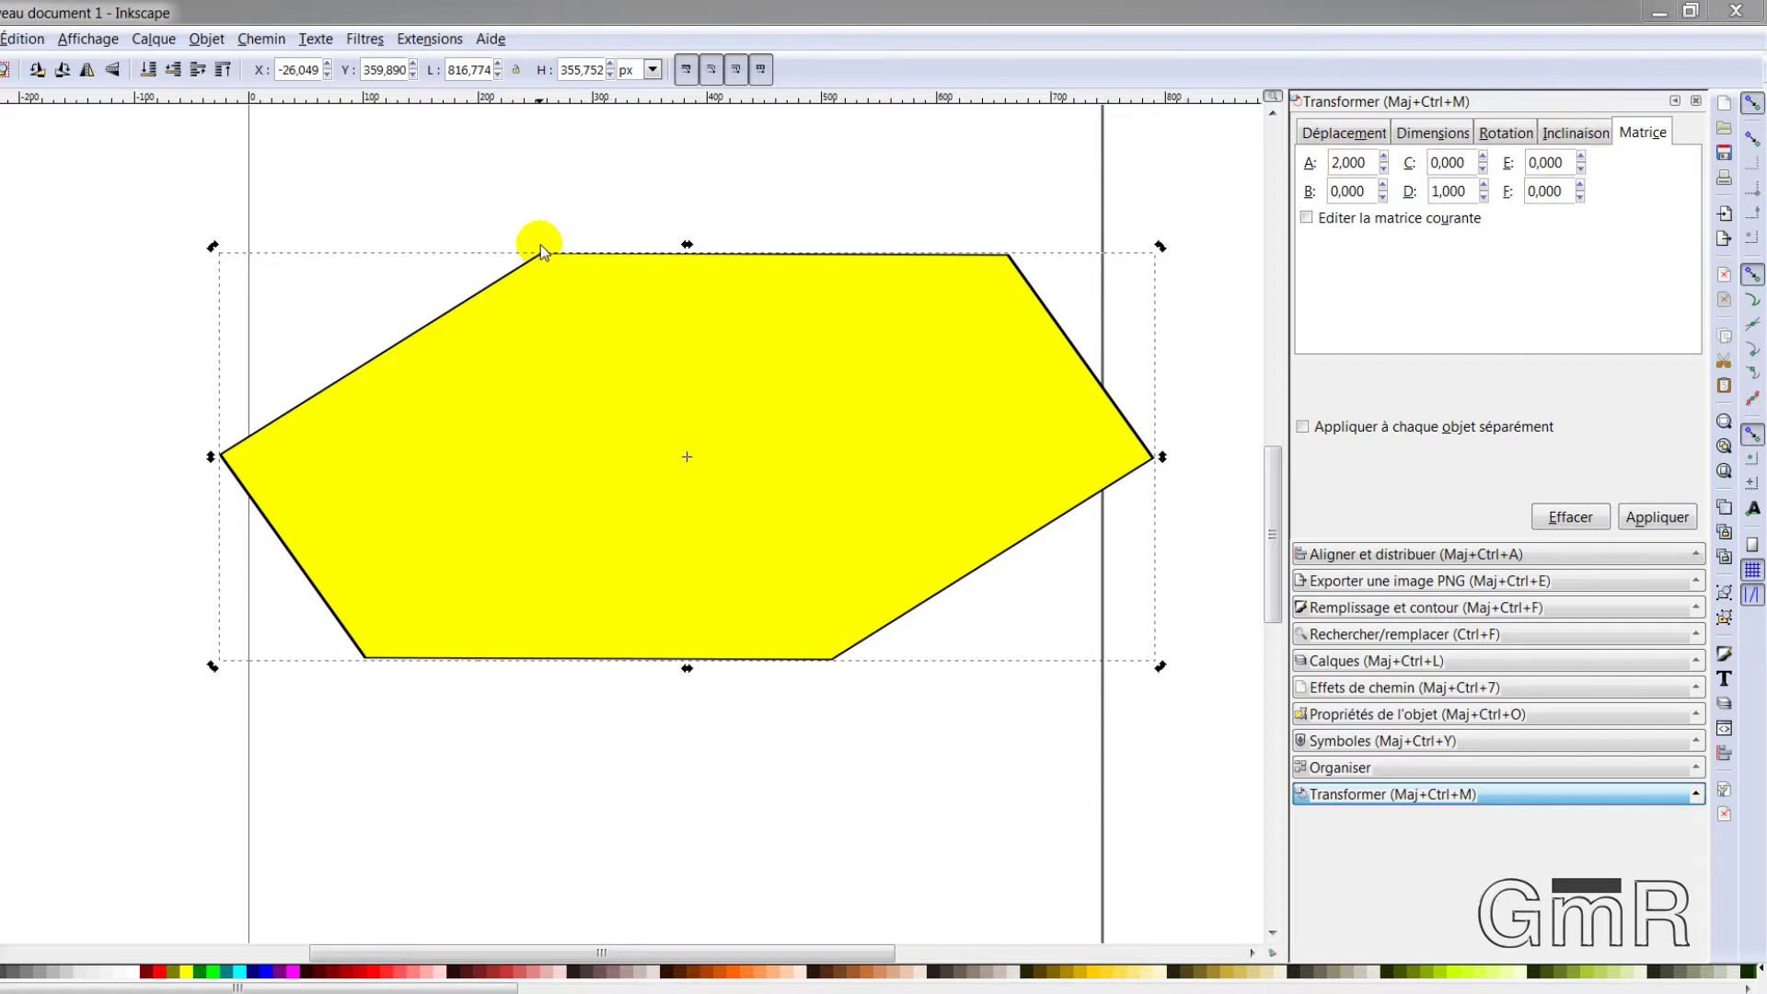
# Step: Set matrix element C to 6 and apply the matrix to the stretched hexagon
pyautogui.click(1464, 166)
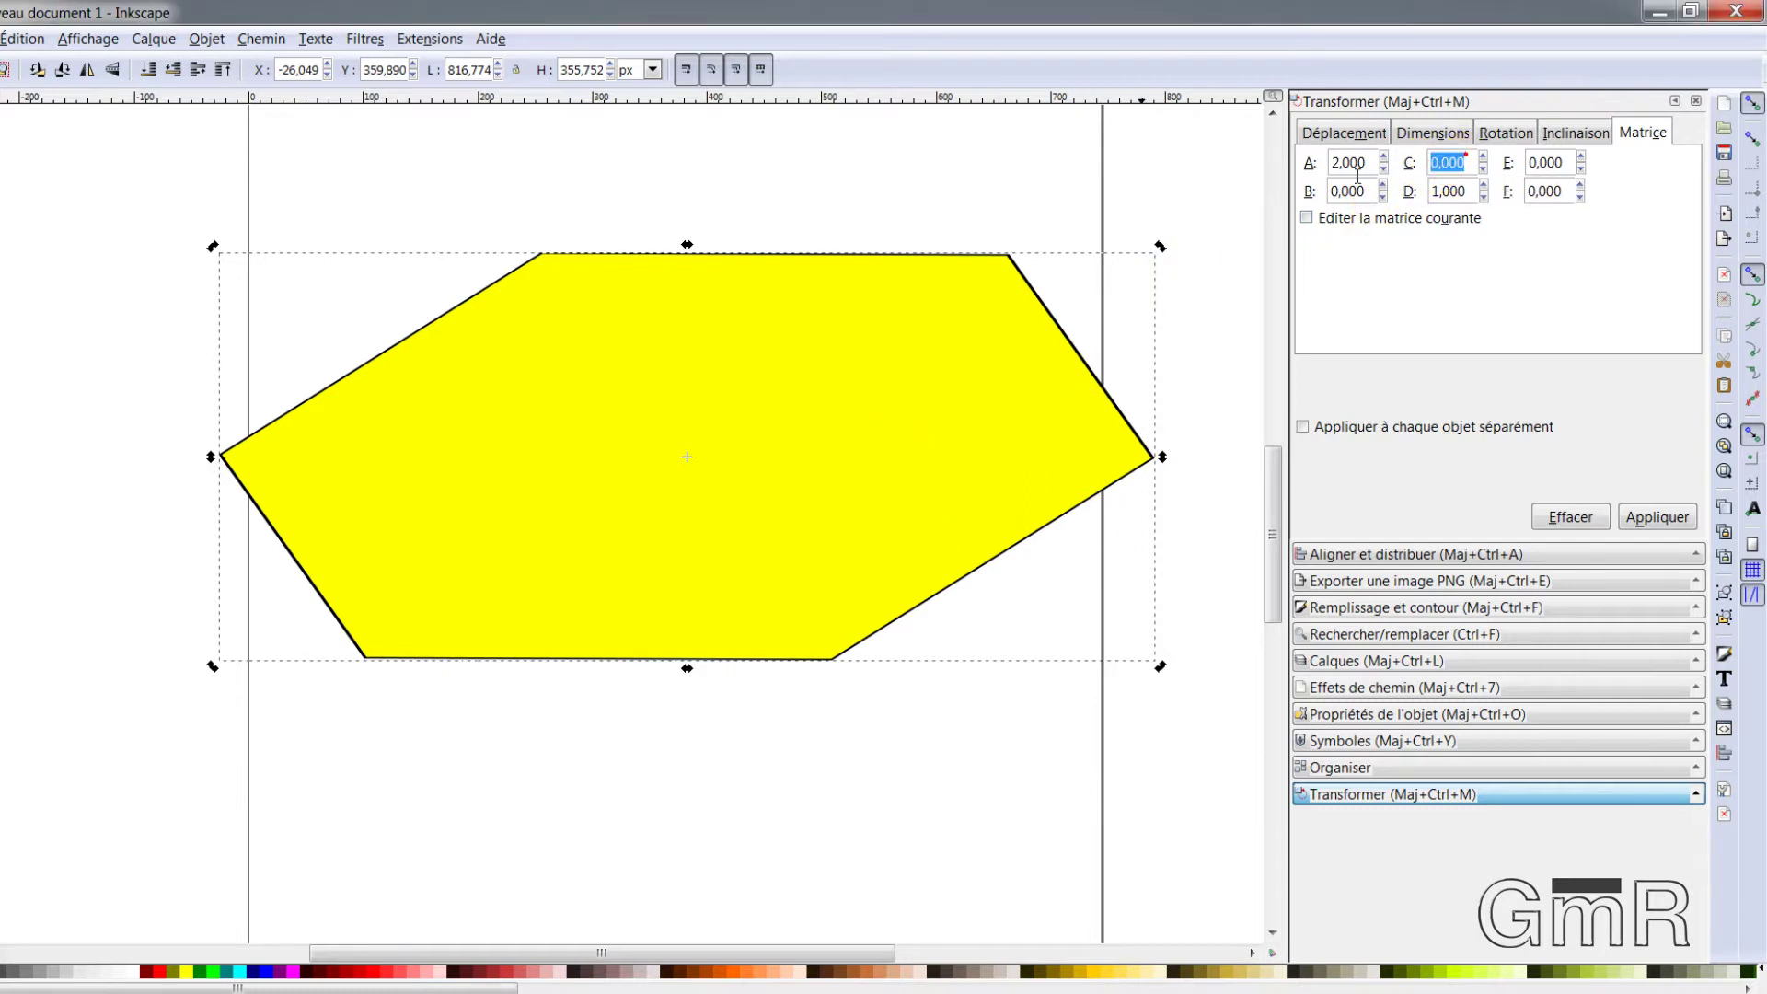
pyautogui.write('6')
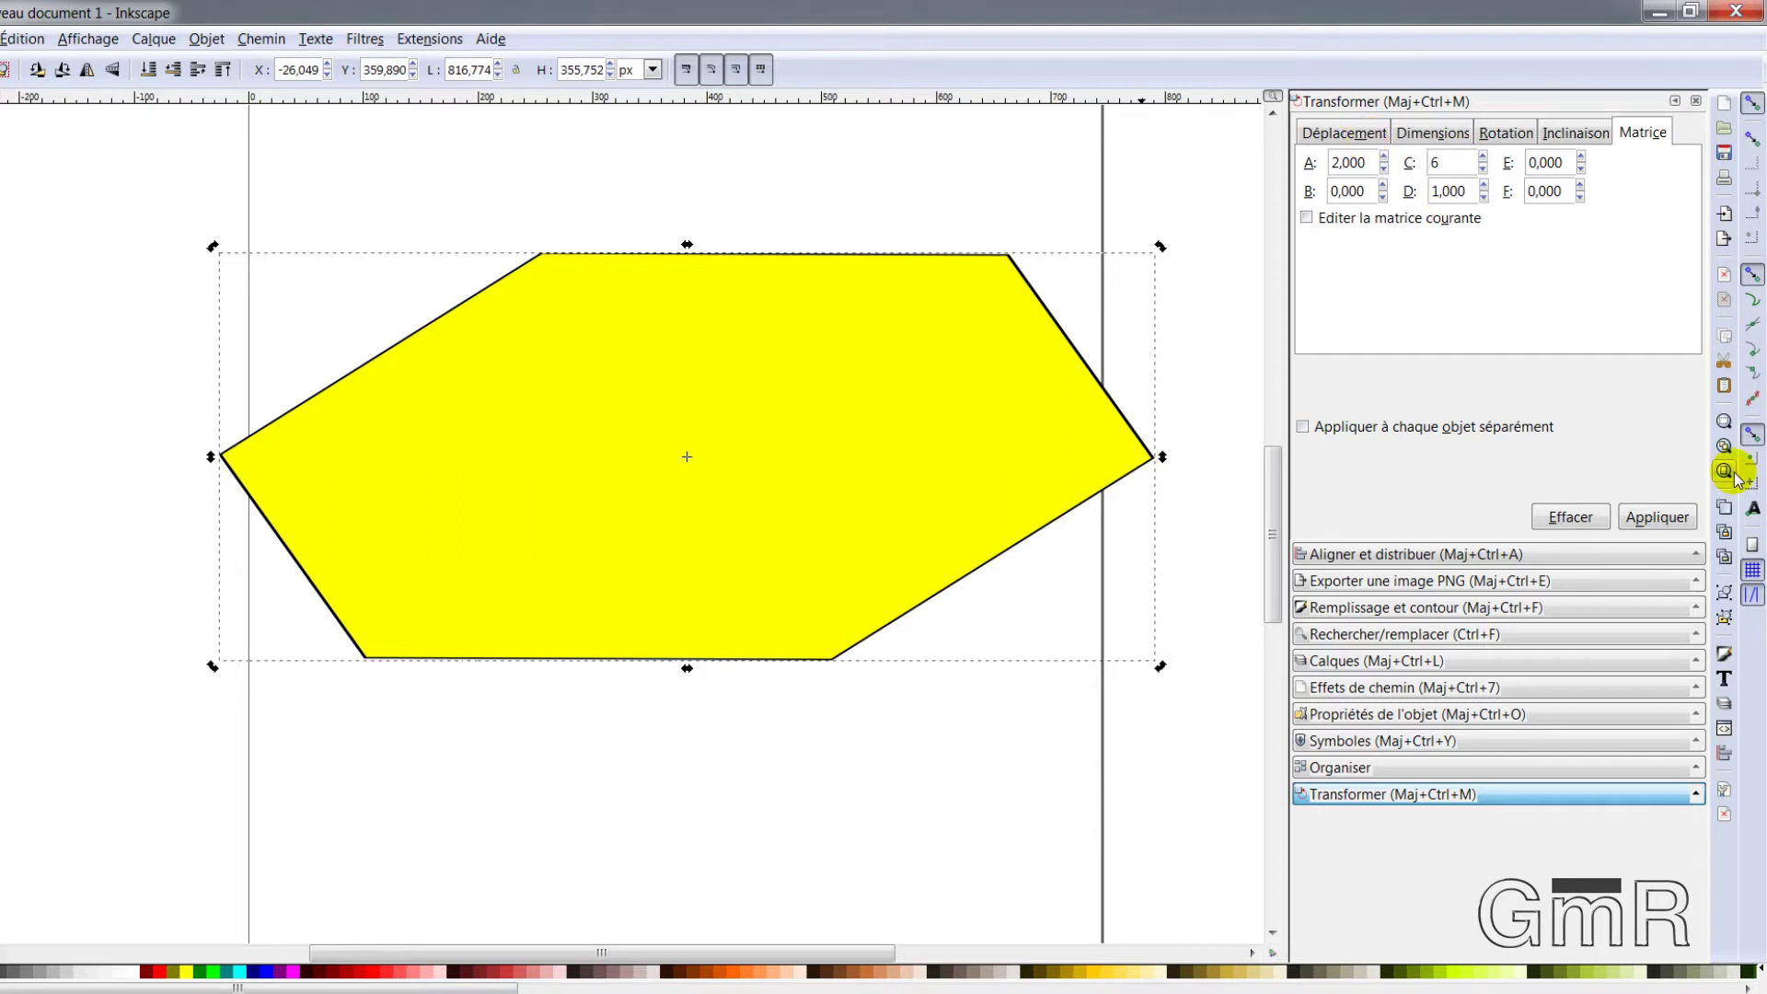
pyautogui.click(1657, 518)
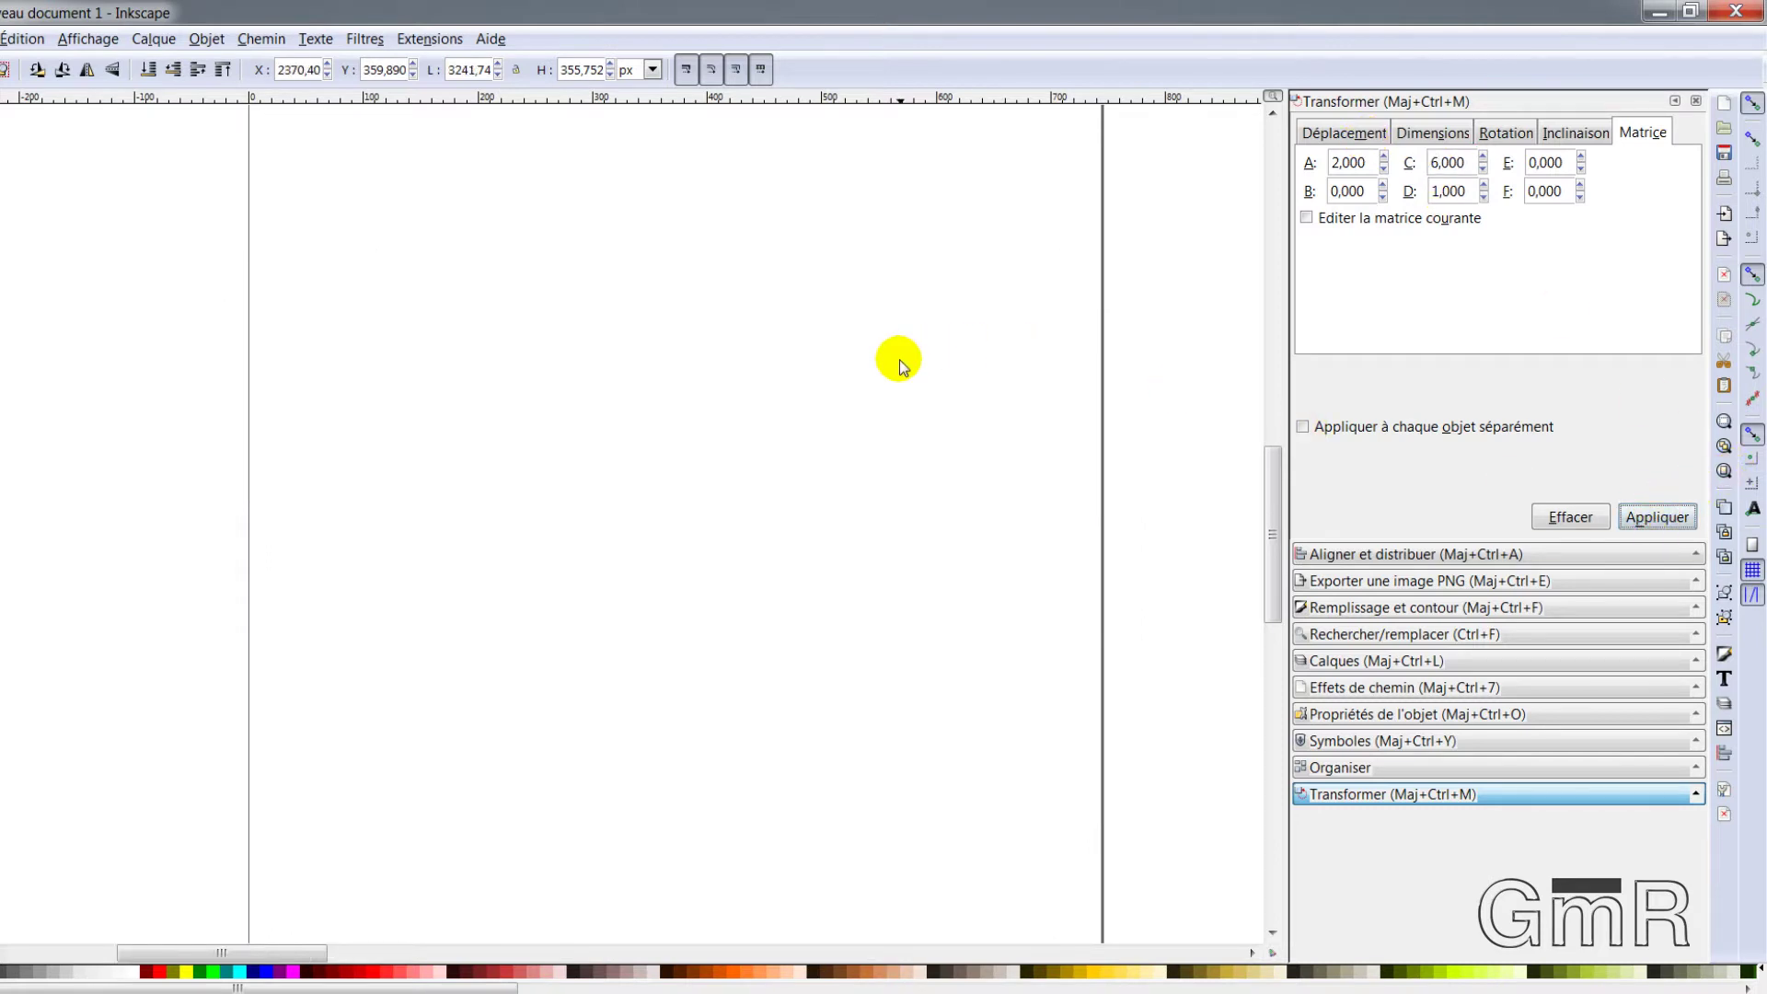
pyautogui.scroll(-9, 898, 359)
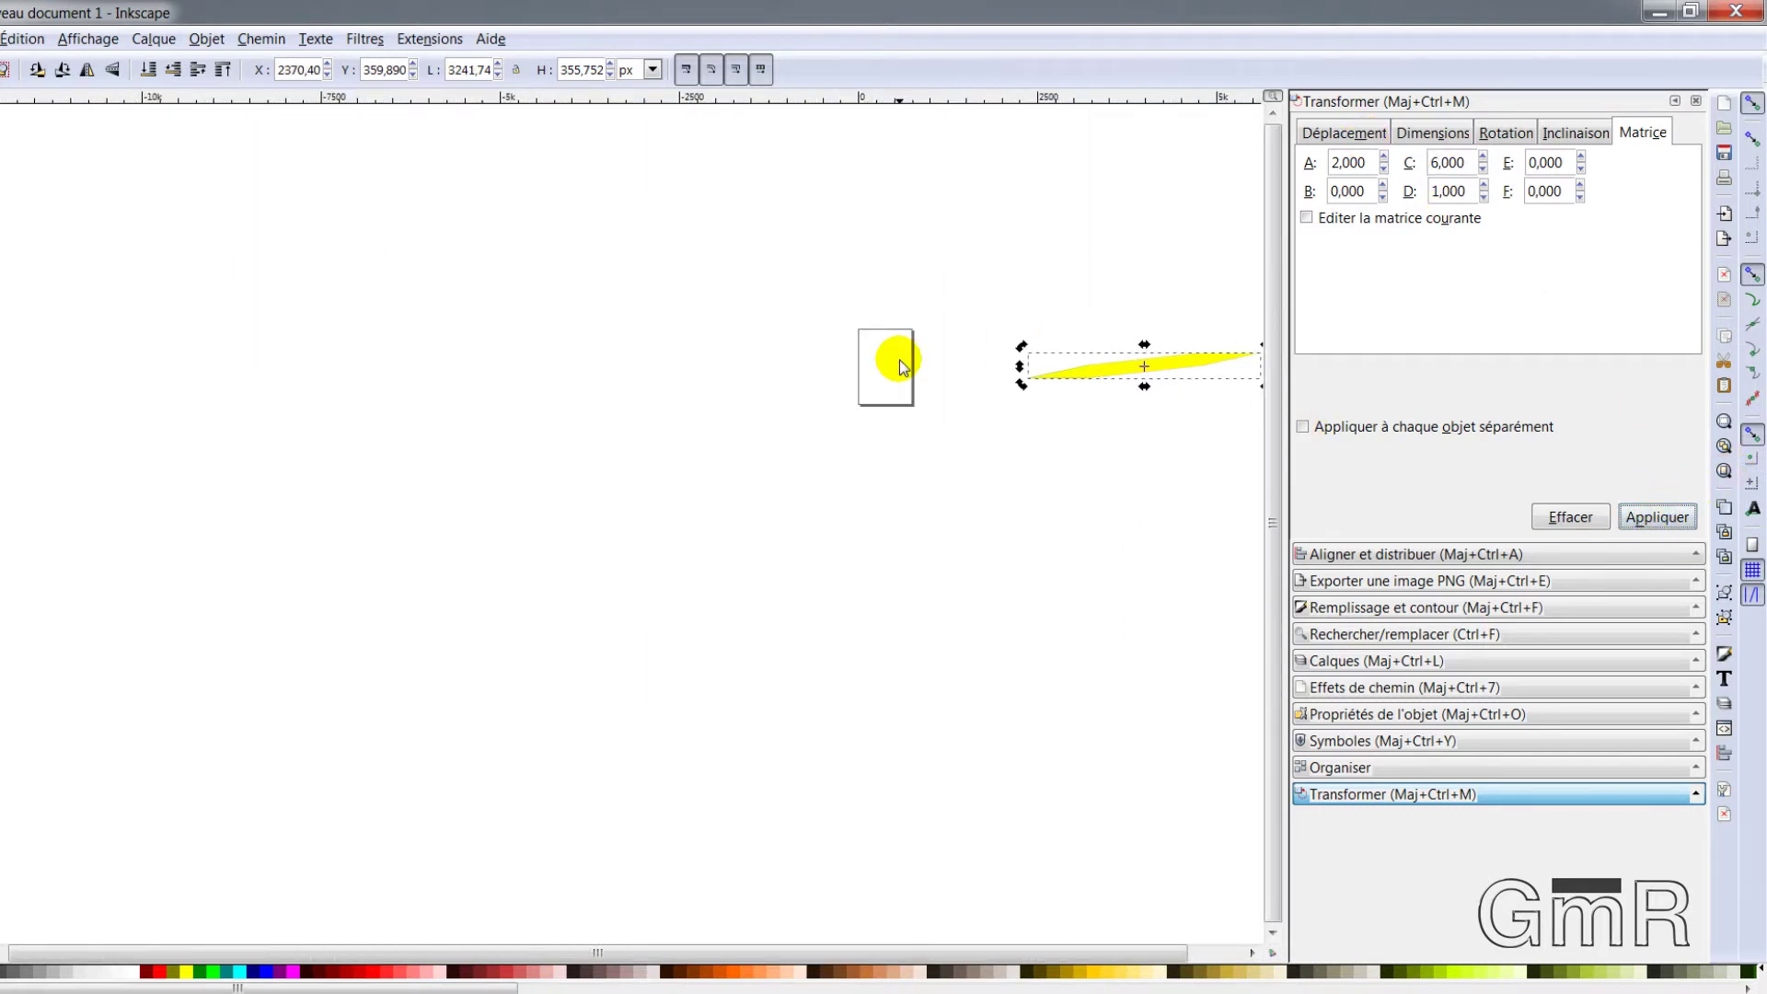
pyautogui.scroll(1, 898, 361)
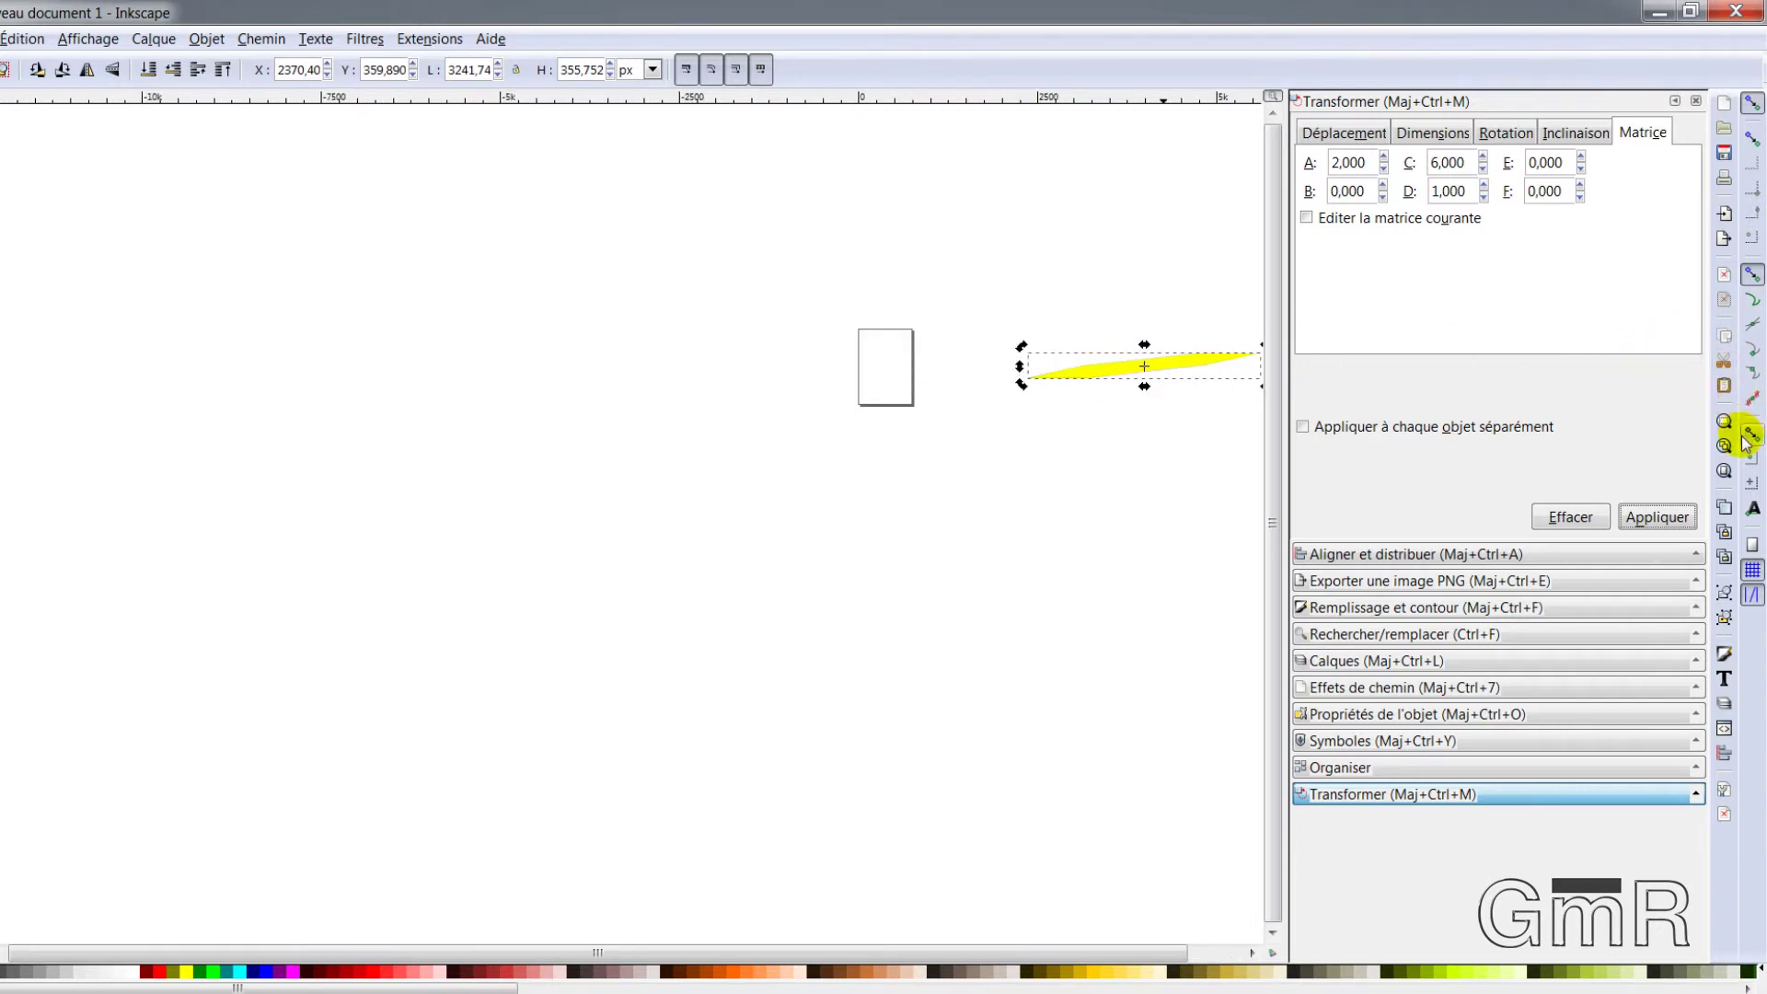
pyautogui.click(1724, 471)
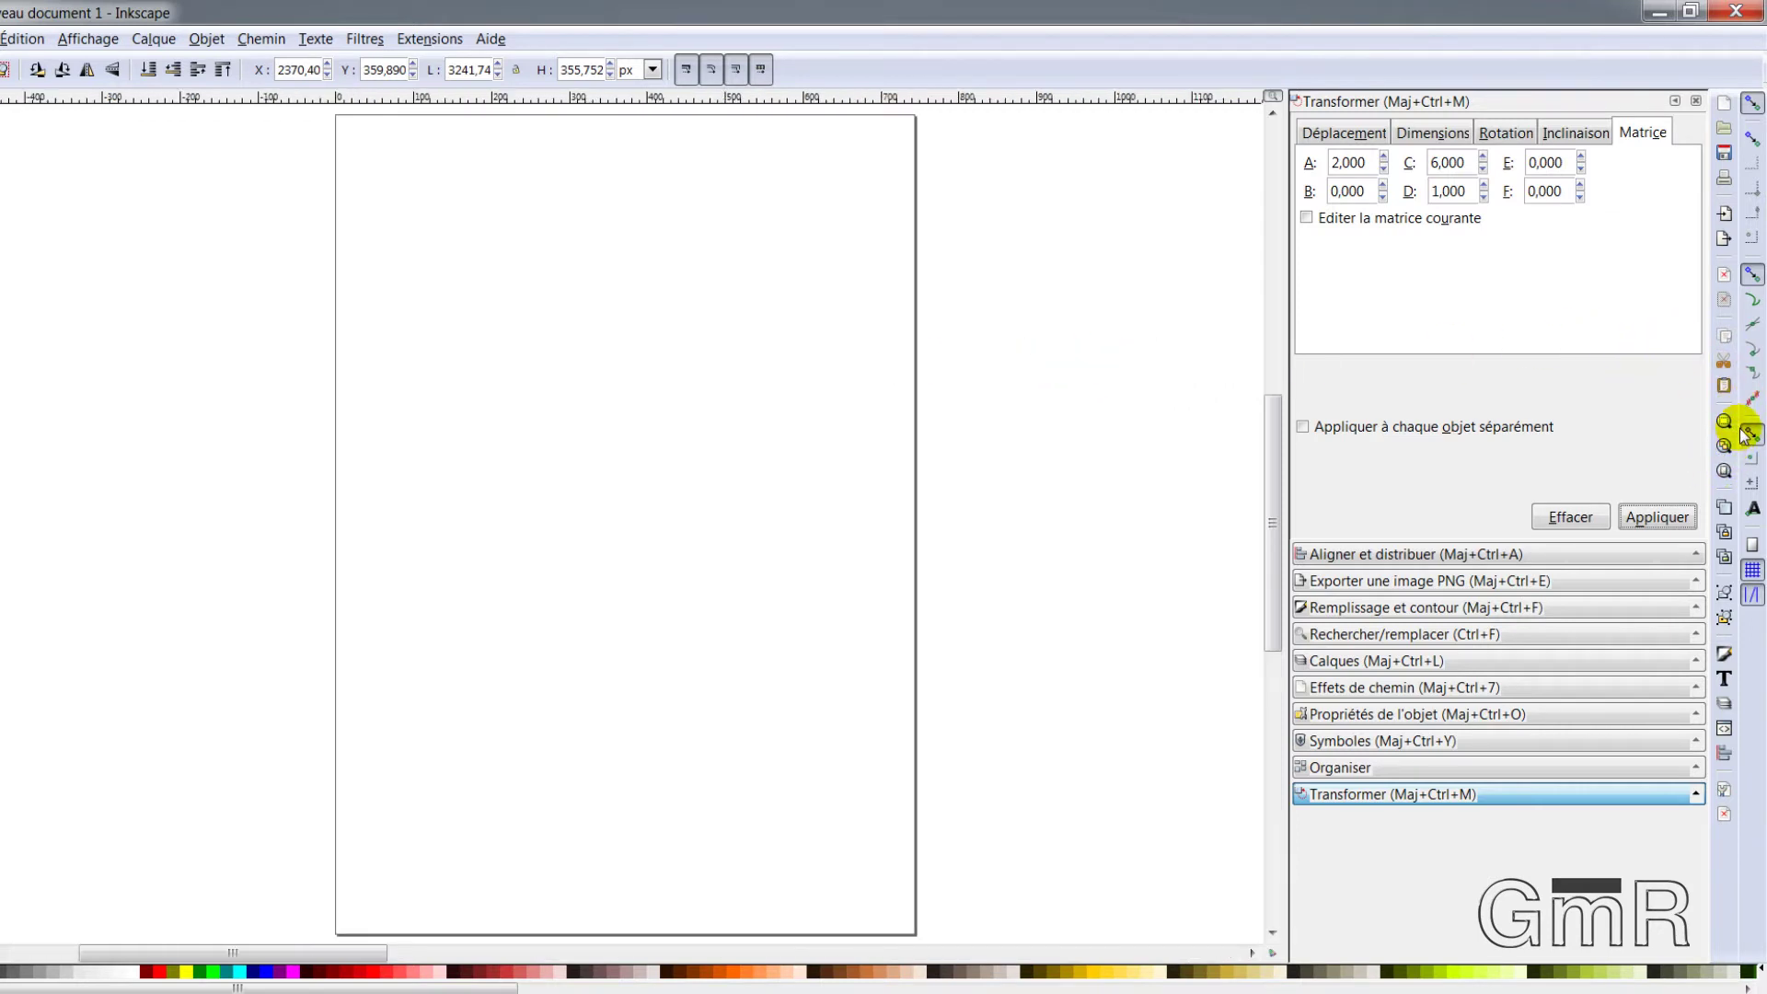
pyautogui.click(1726, 447)
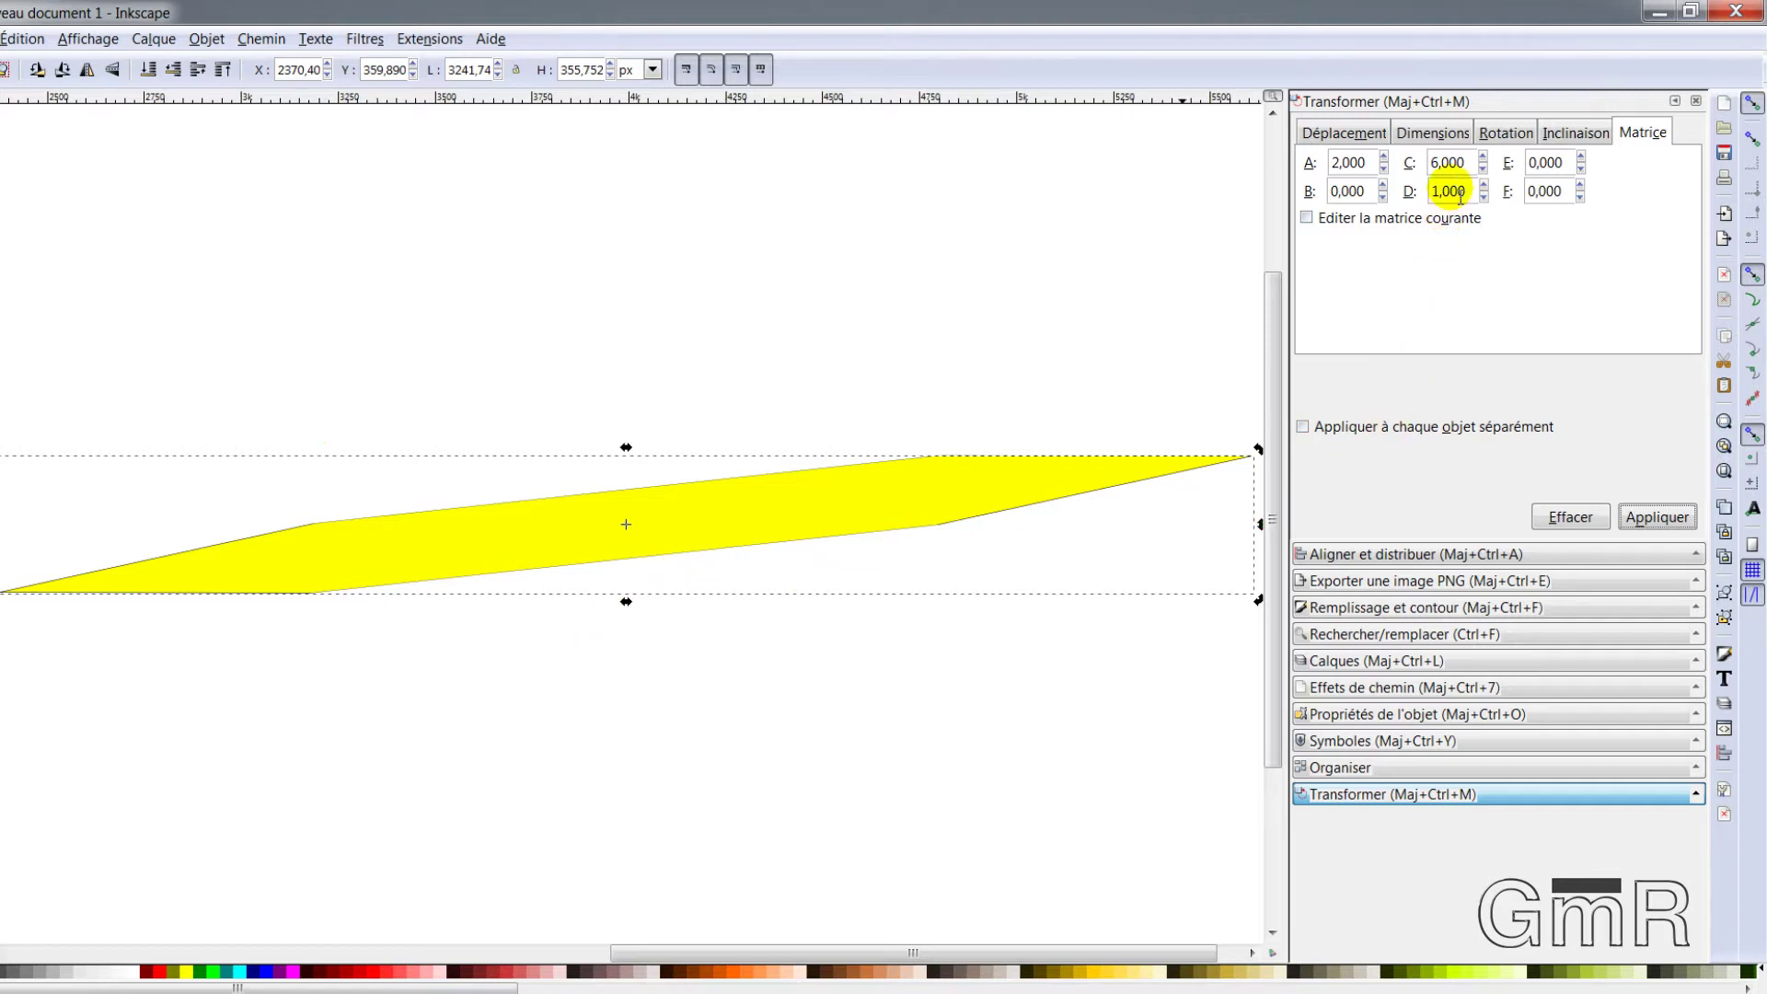
# Step: Reset matrix element C to 0 and apply the matrix to the shape again with element A at 2
pyautogui.click(1465, 164)
pyautogui.doubleClick(1466, 164)
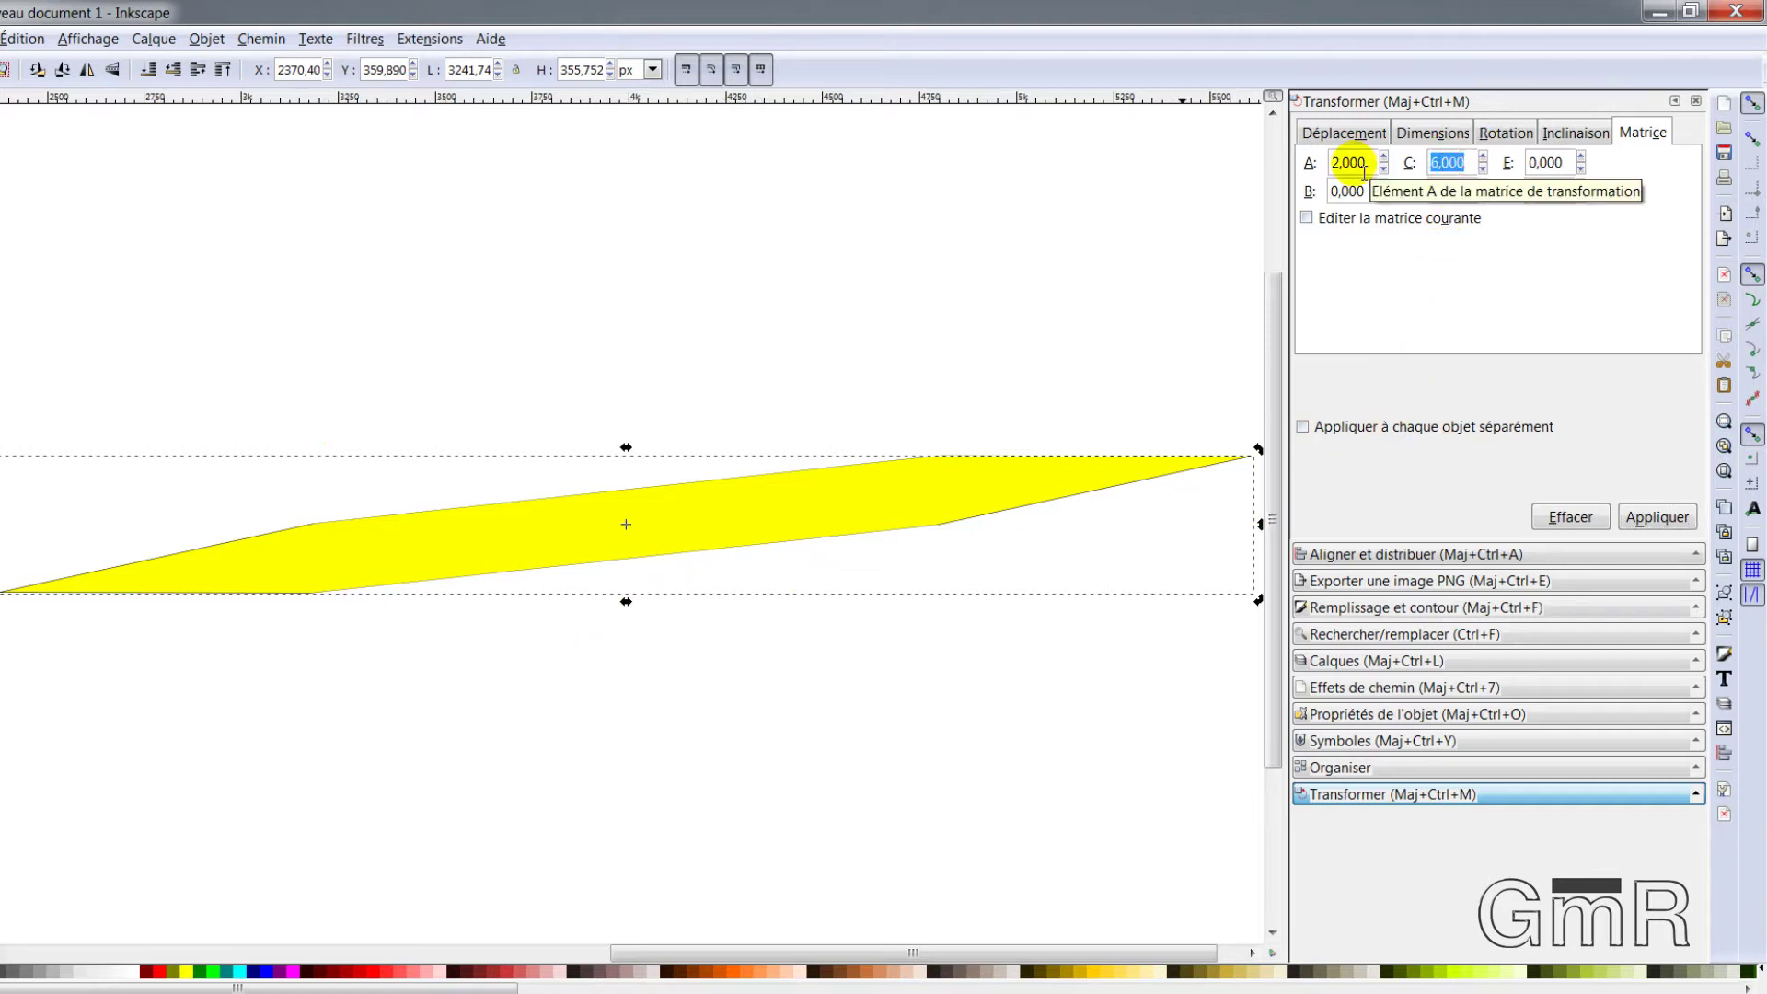
pyautogui.write('0')
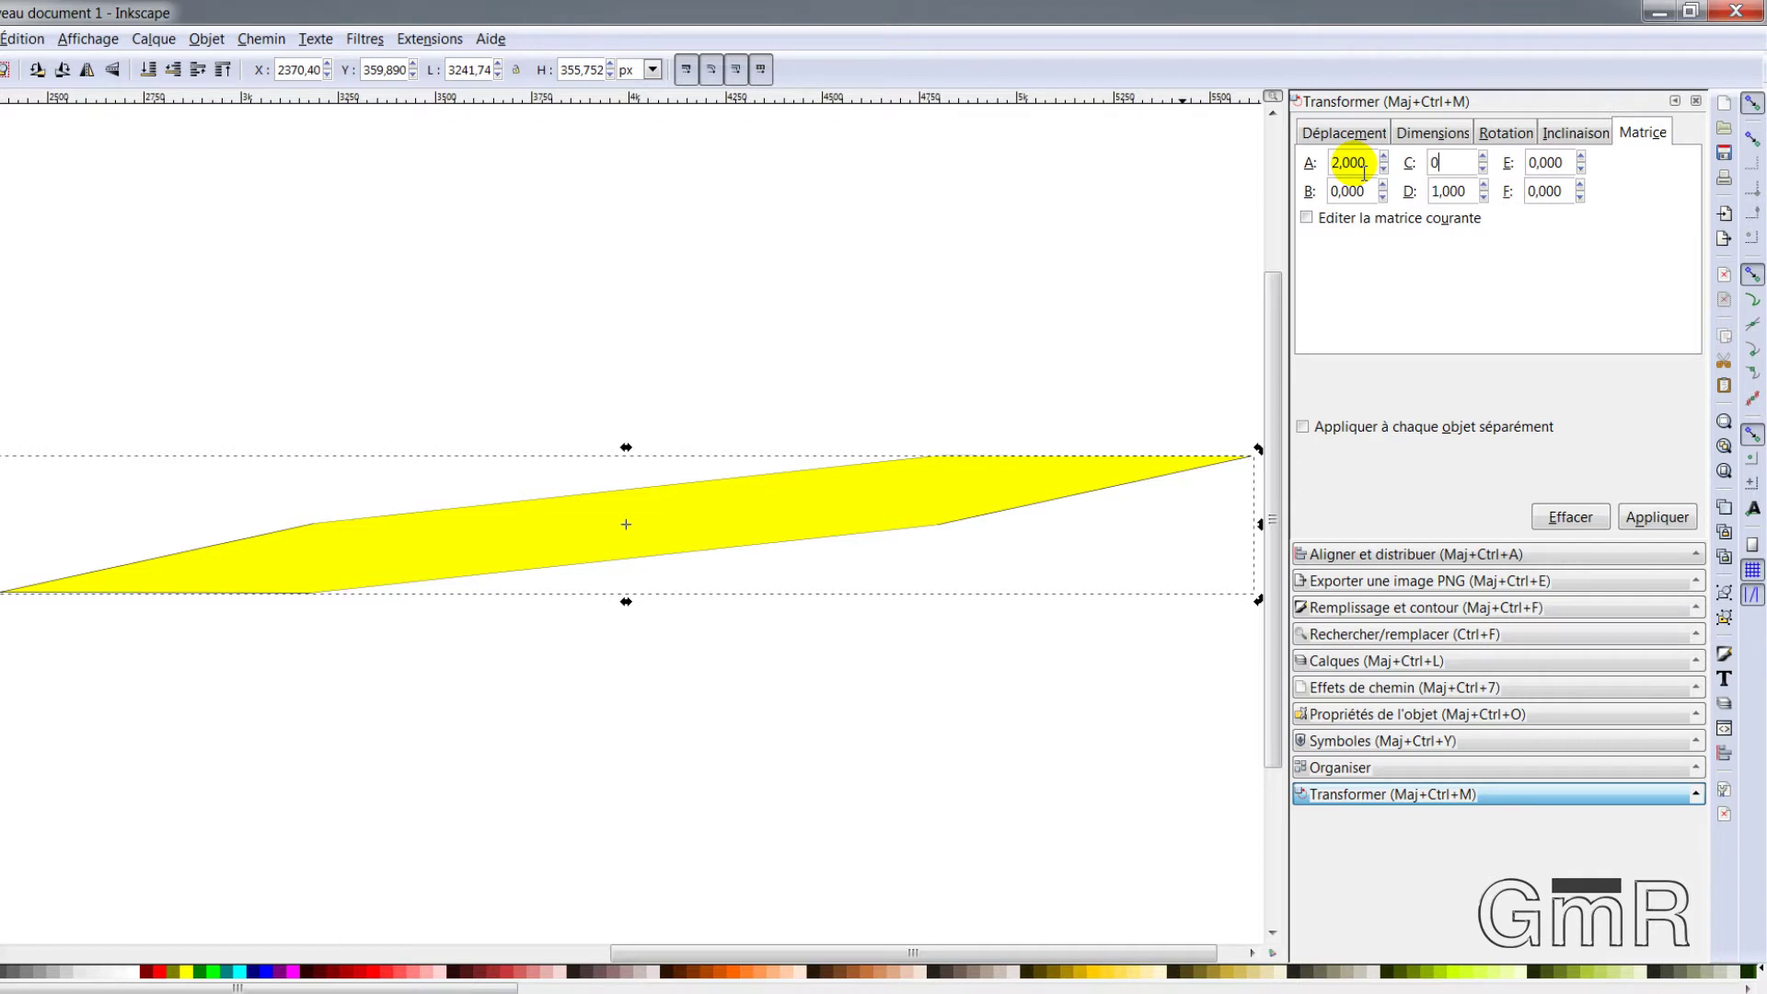
pyautogui.click(1657, 516)
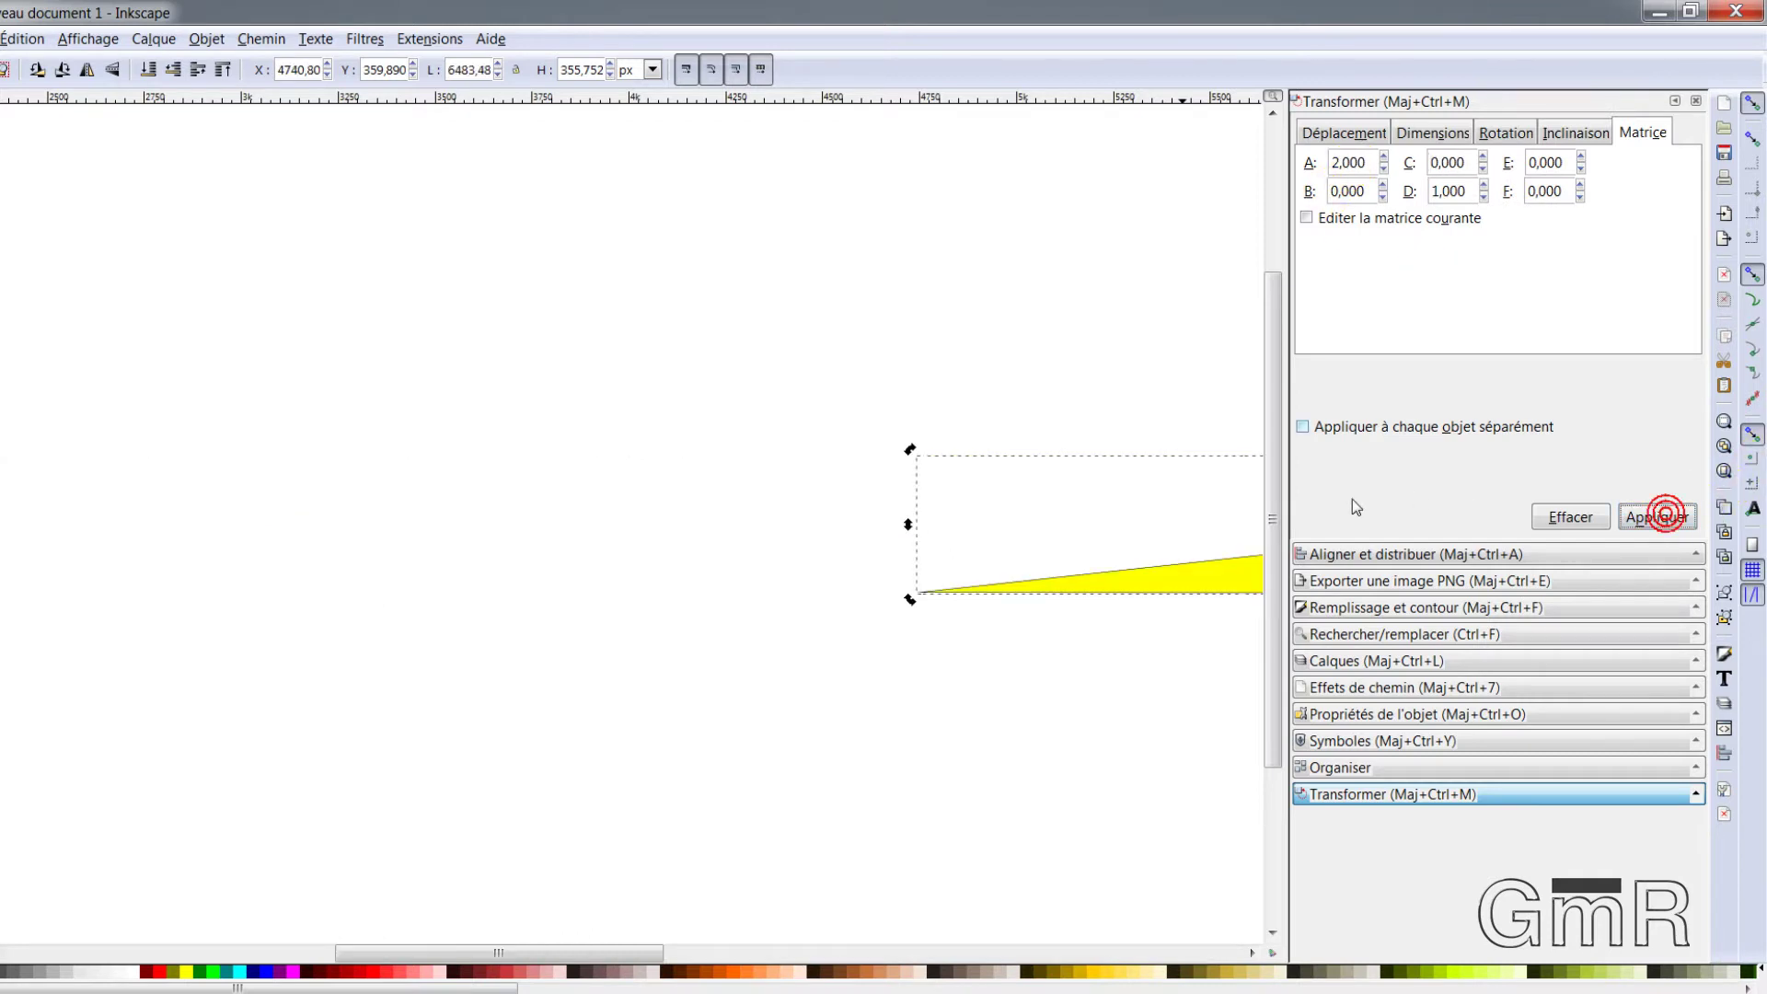
pyautogui.click(1725, 423)
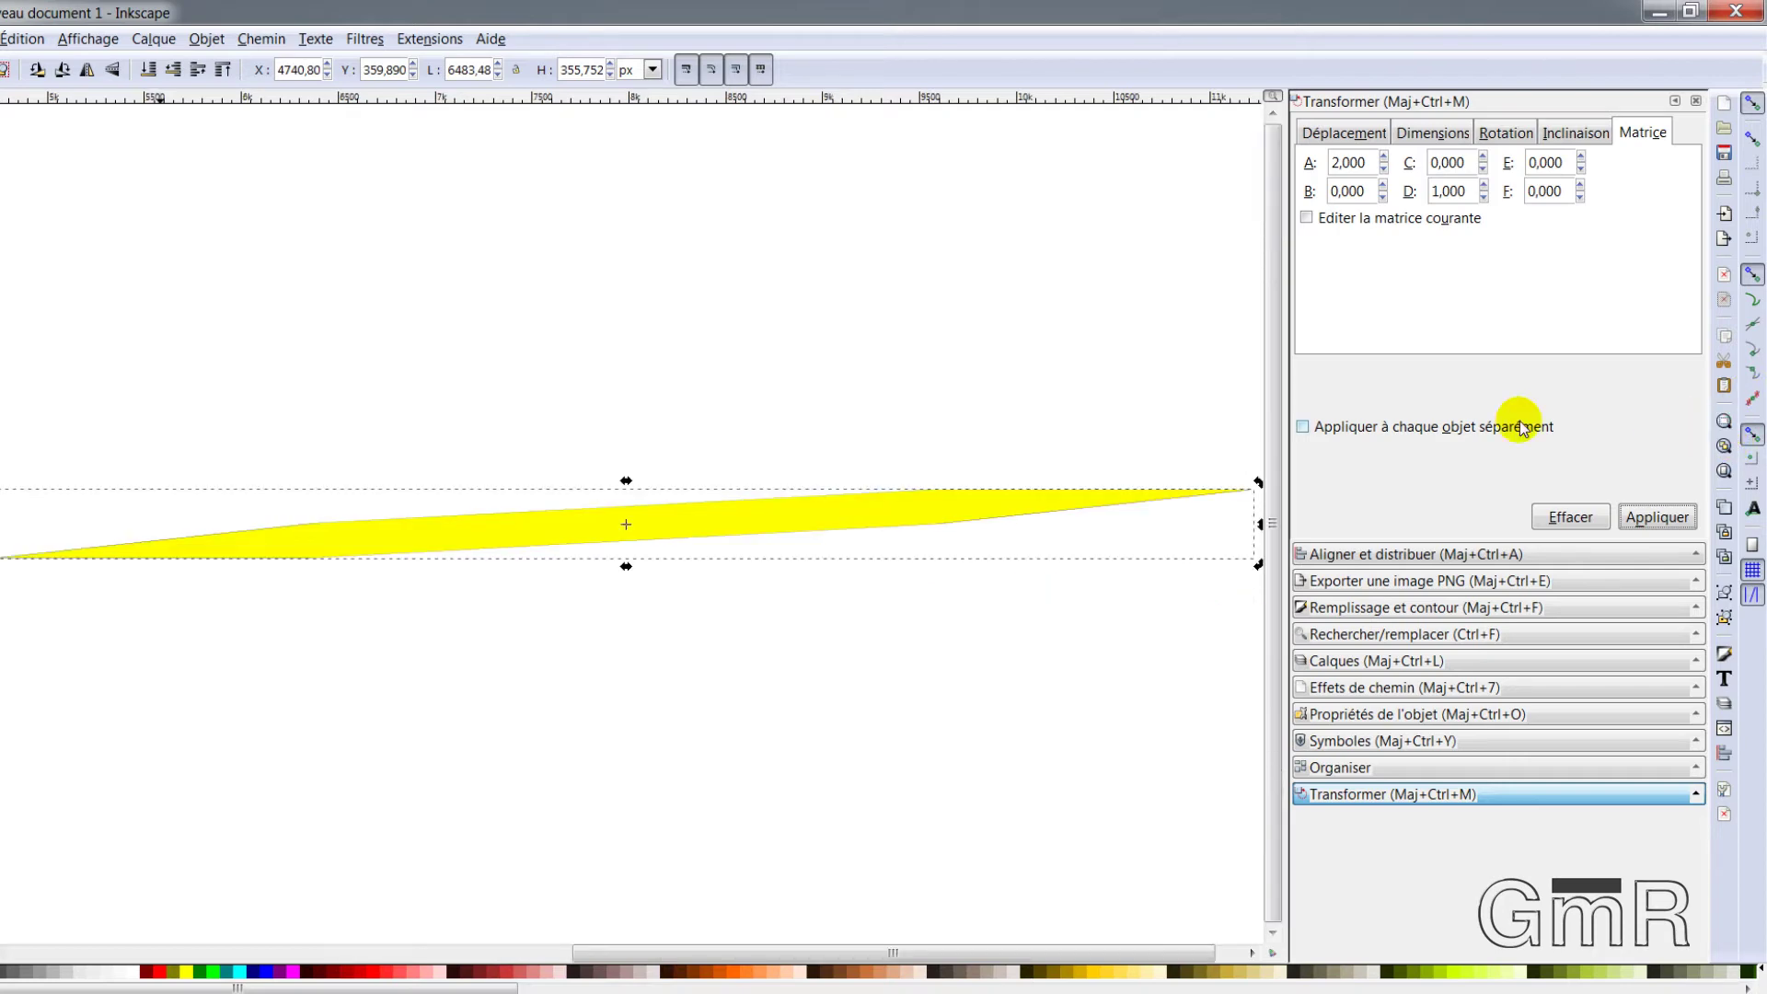